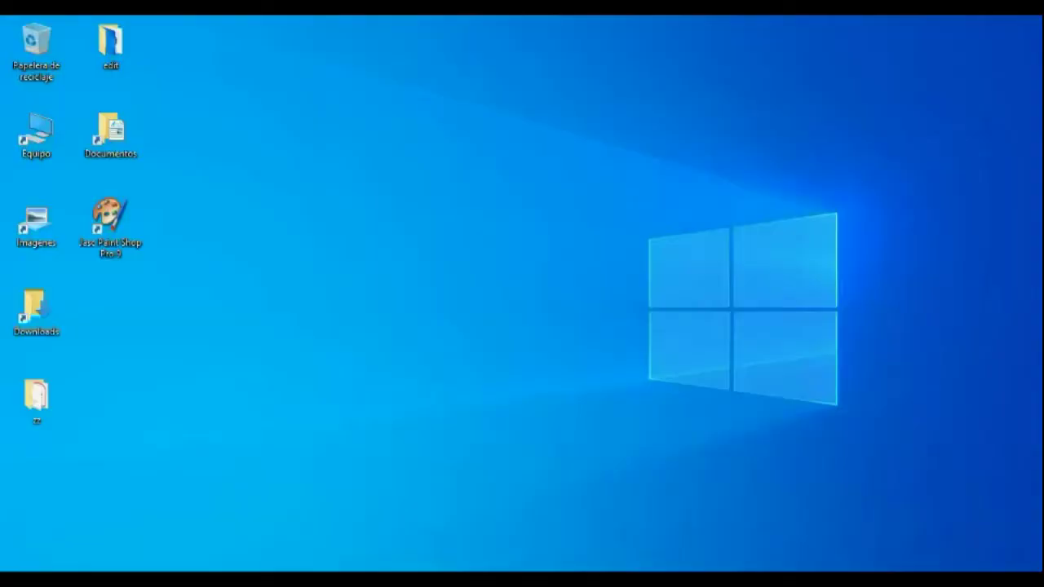
# Open Paint from the Windows accessories
pyautogui.click(19, 579)
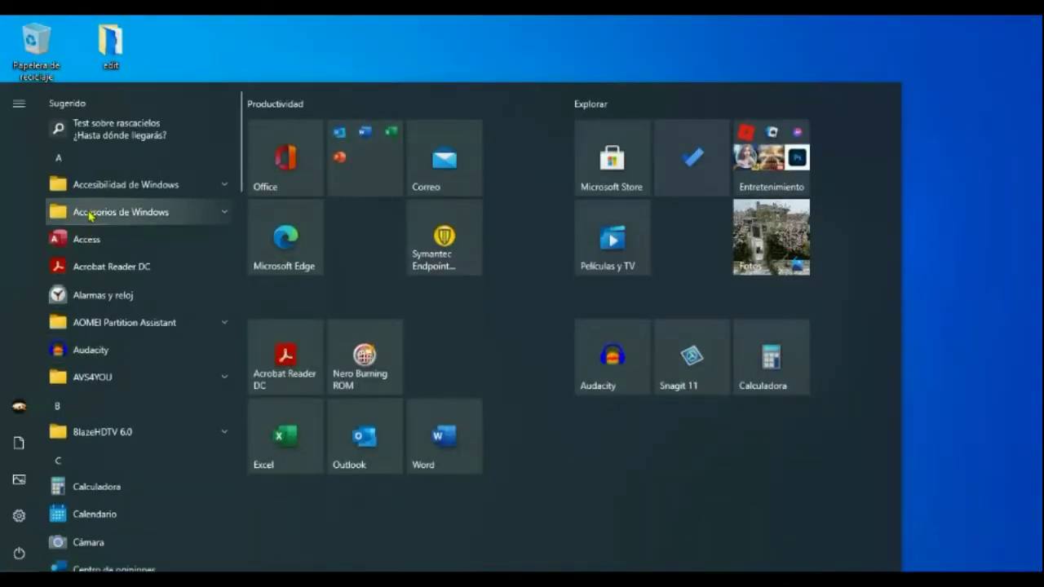
pyautogui.click(89, 212)
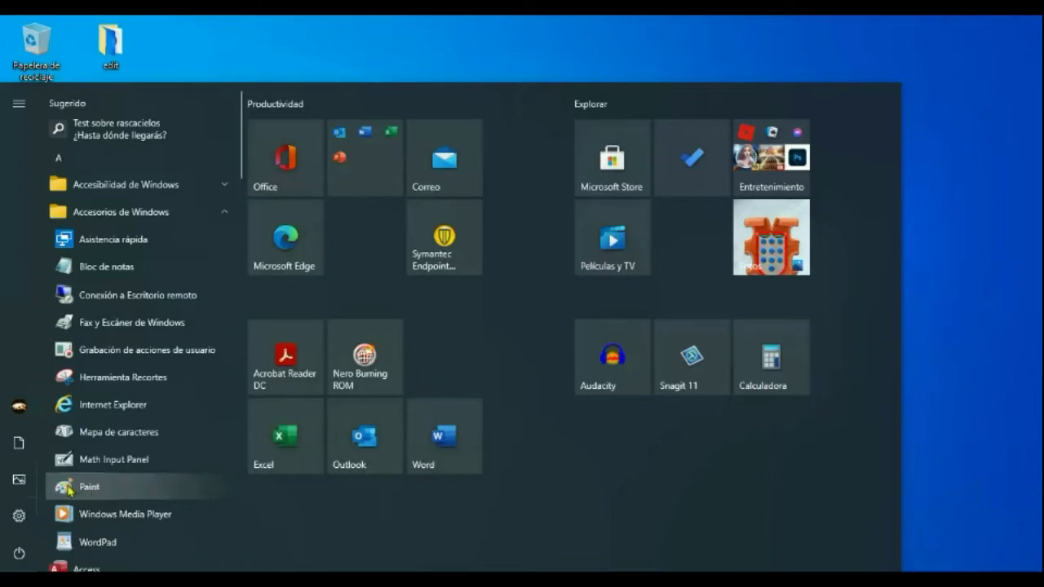
pyautogui.click(70, 488)
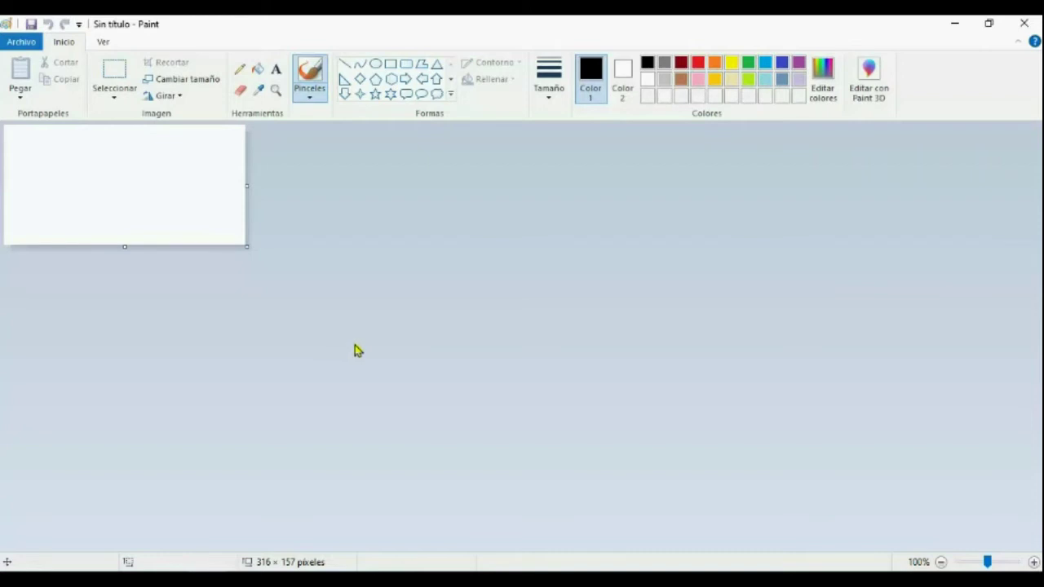
pyautogui.click(229, 243)
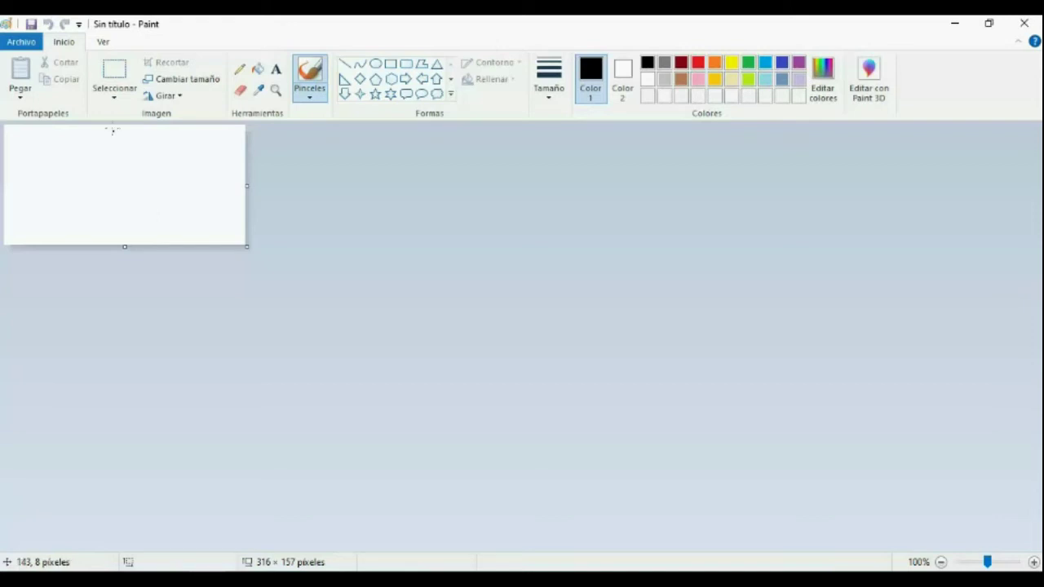
pyautogui.click(24, 45)
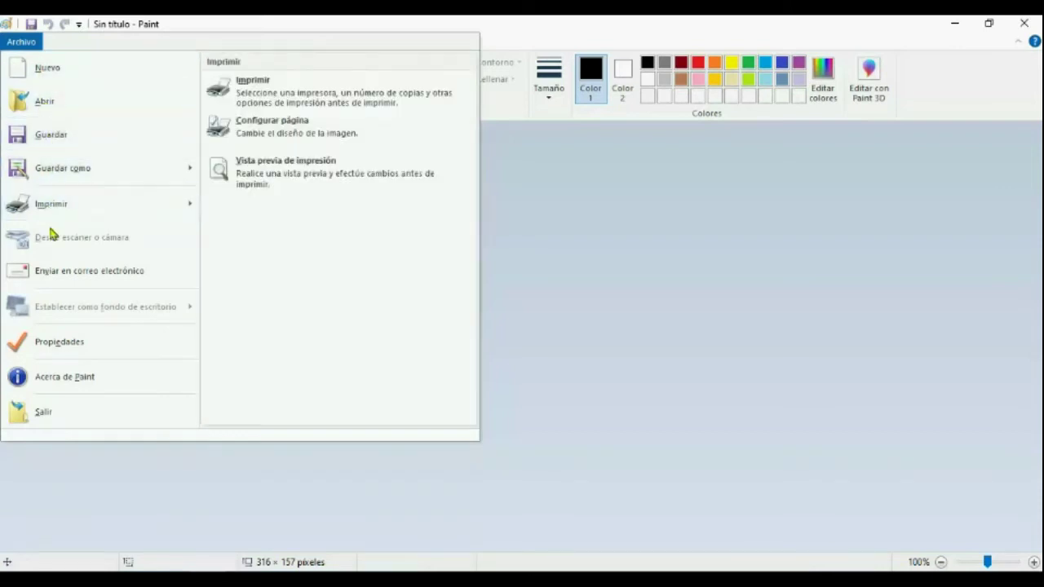
pyautogui.click(700, 289)
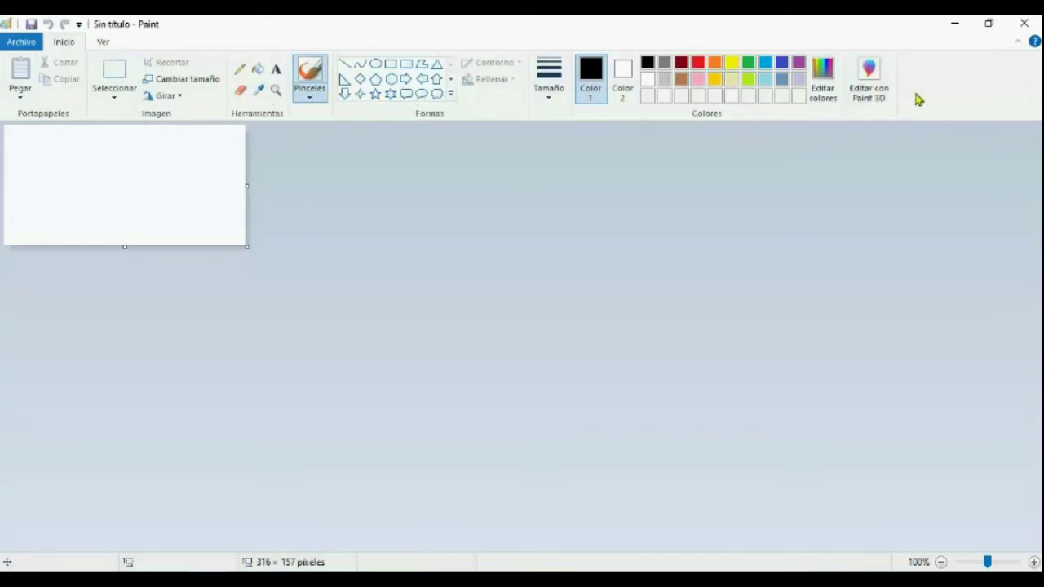
# Enlarge the view of the blank canvas to 300%
pyautogui.click(102, 42)
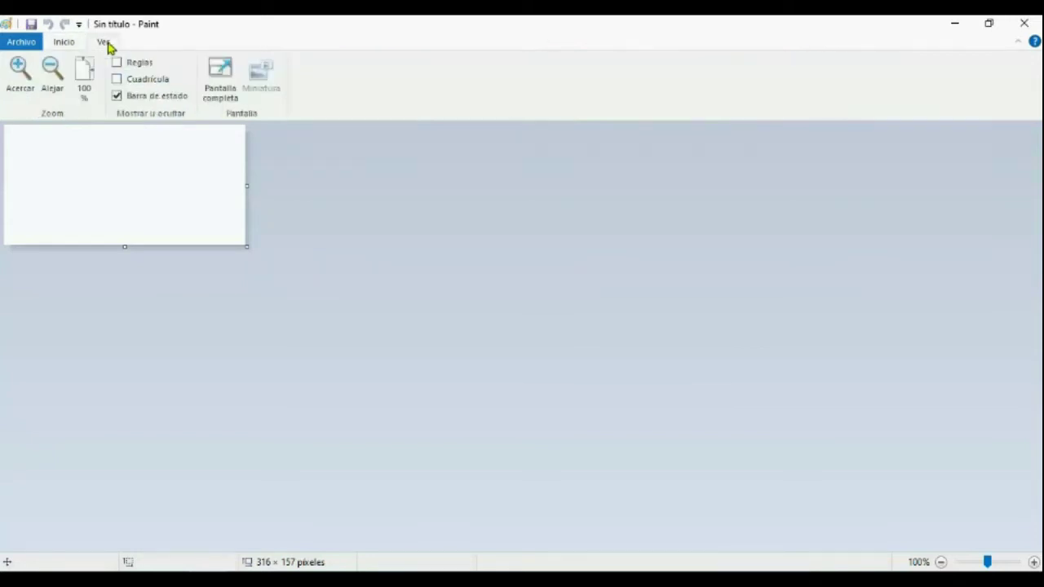
pyautogui.click(23, 71)
pyautogui.click(23, 72)
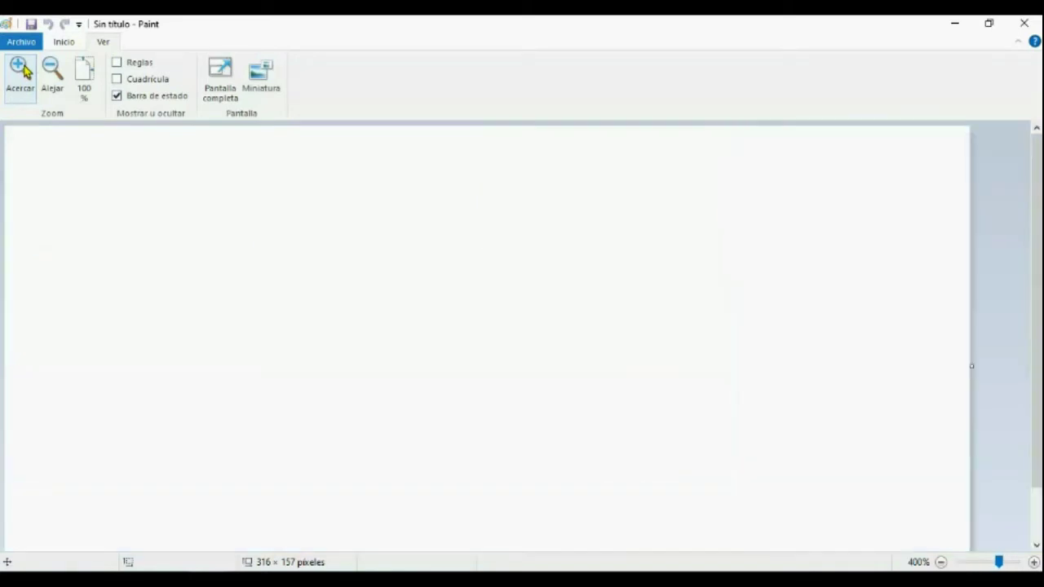
pyautogui.click(49, 72)
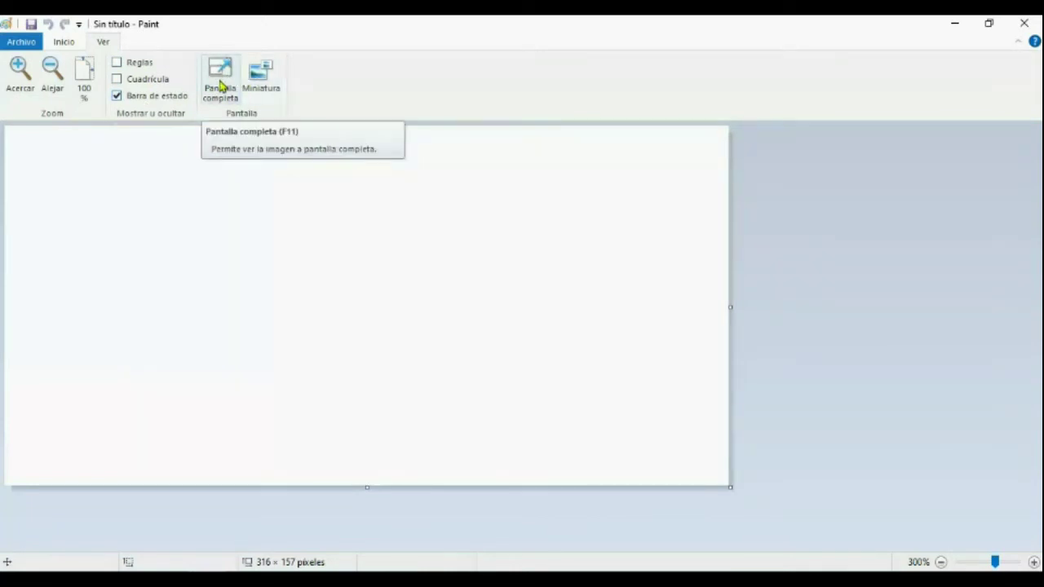
# Choose the second brush style, the first calligraphy brush, as the drawing brush
pyautogui.click(62, 42)
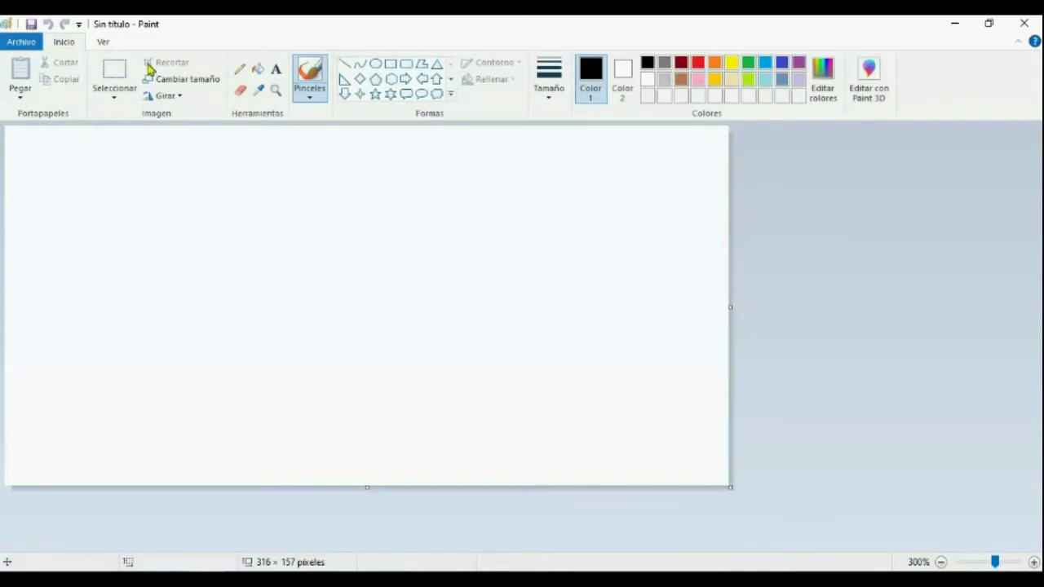
pyautogui.click(313, 73)
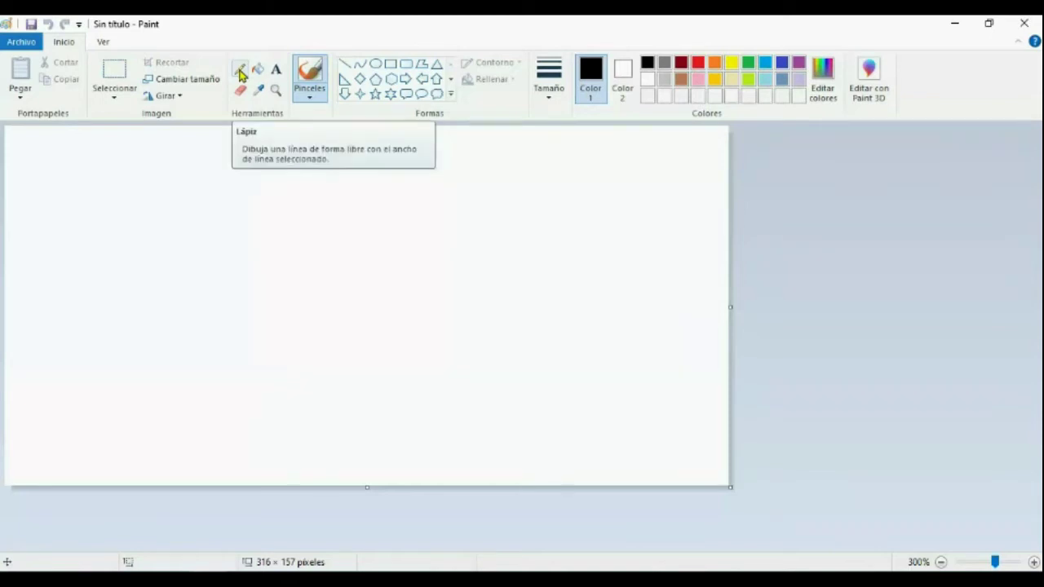
pyautogui.click(310, 100)
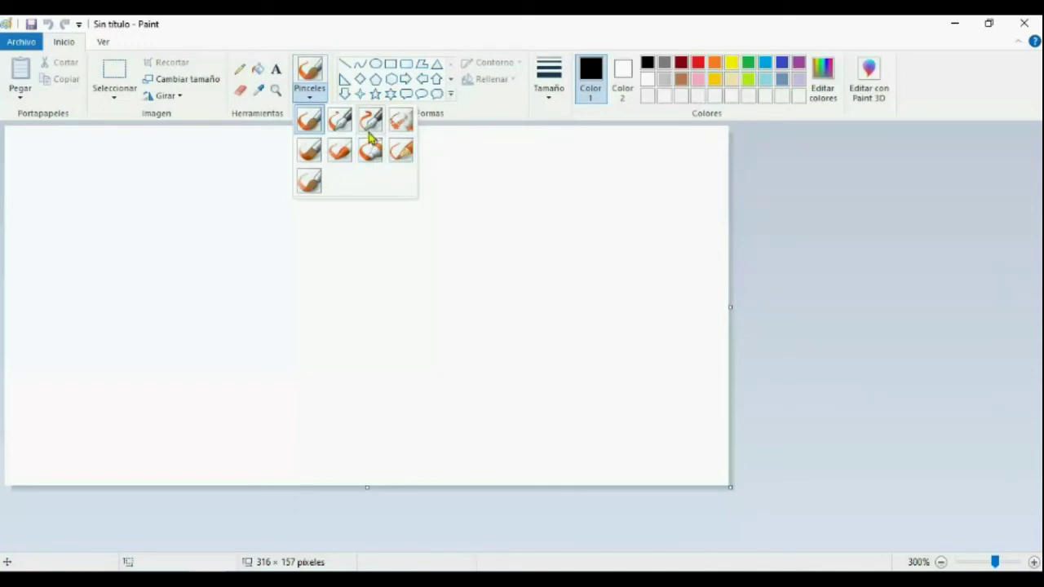
pyautogui.click(340, 120)
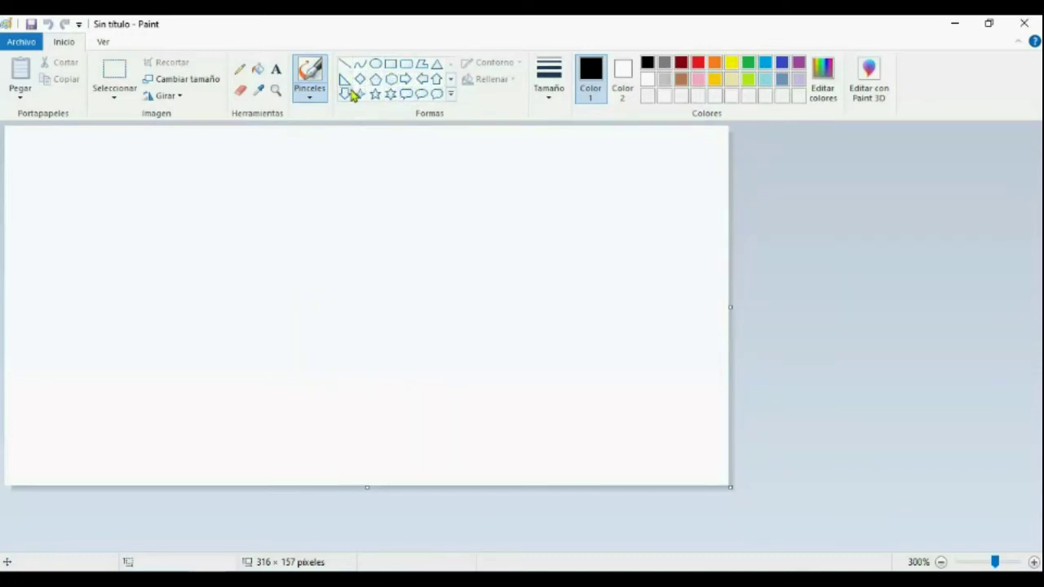
# Draw a black left-pointing block arrow about 30 × 31 pixels in the upper-right part of the canvas
pyautogui.click(422, 78)
pyautogui.moveTo(612, 184); pyautogui.dragTo(541, 257)
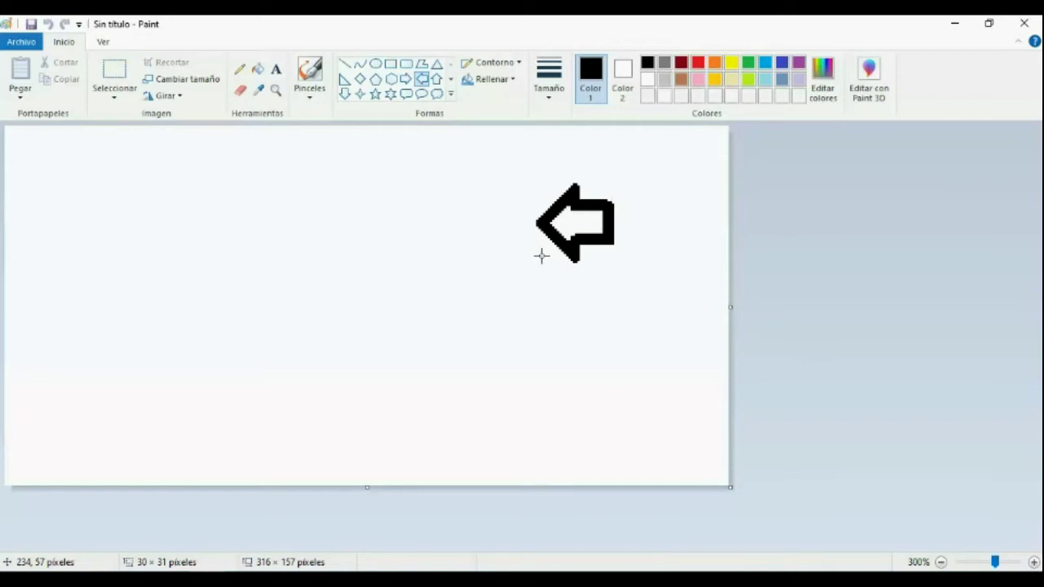
pyautogui.moveTo(541, 257); pyautogui.dragTo(539, 255)
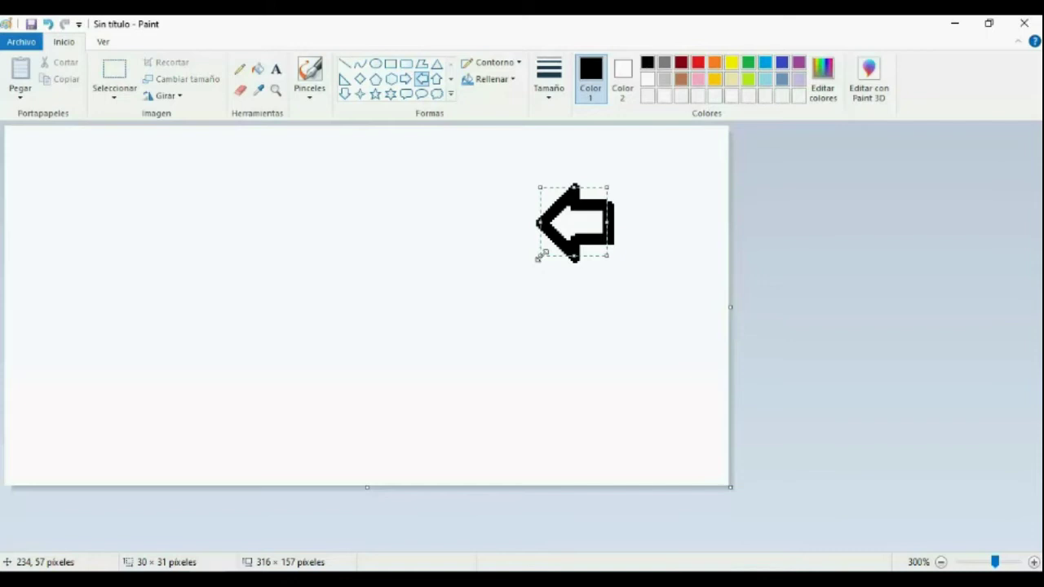
pyautogui.click(472, 168)
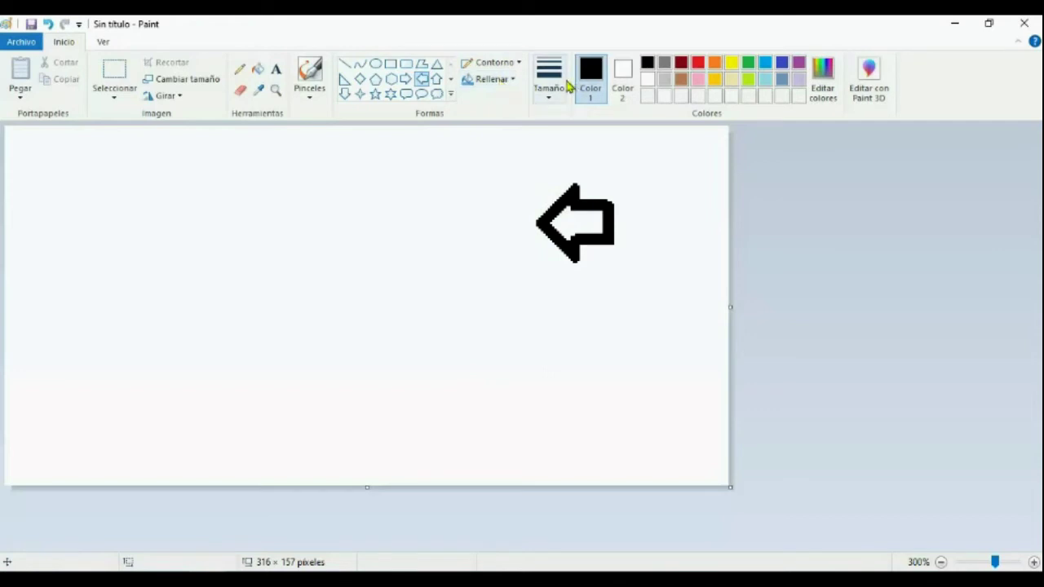
# Draw a nearly horizontal red pencil line at the thickest width to the left of the arrow, and undo and redo it
pyautogui.click(238, 71)
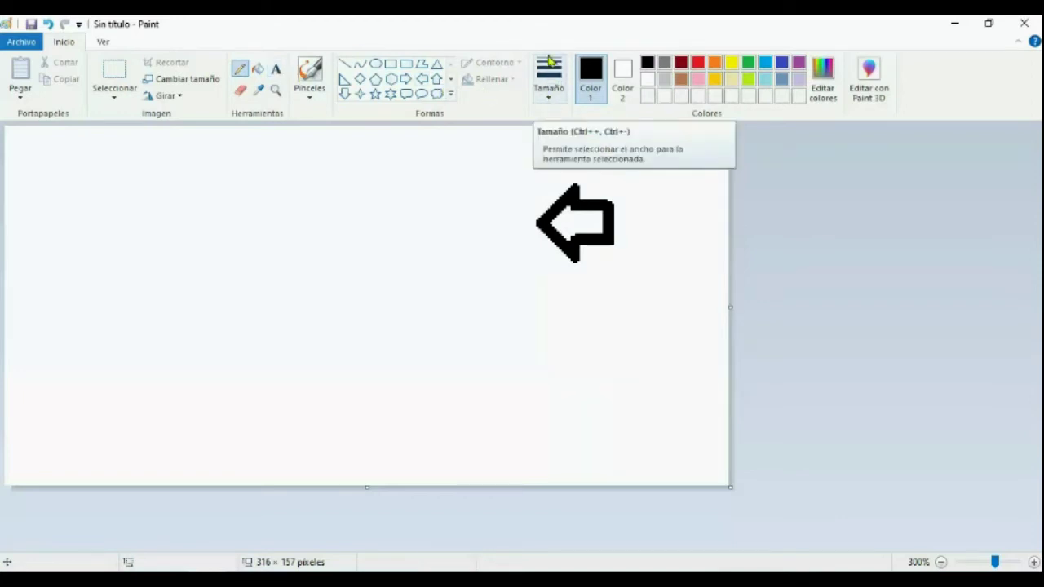
pyautogui.click(549, 95)
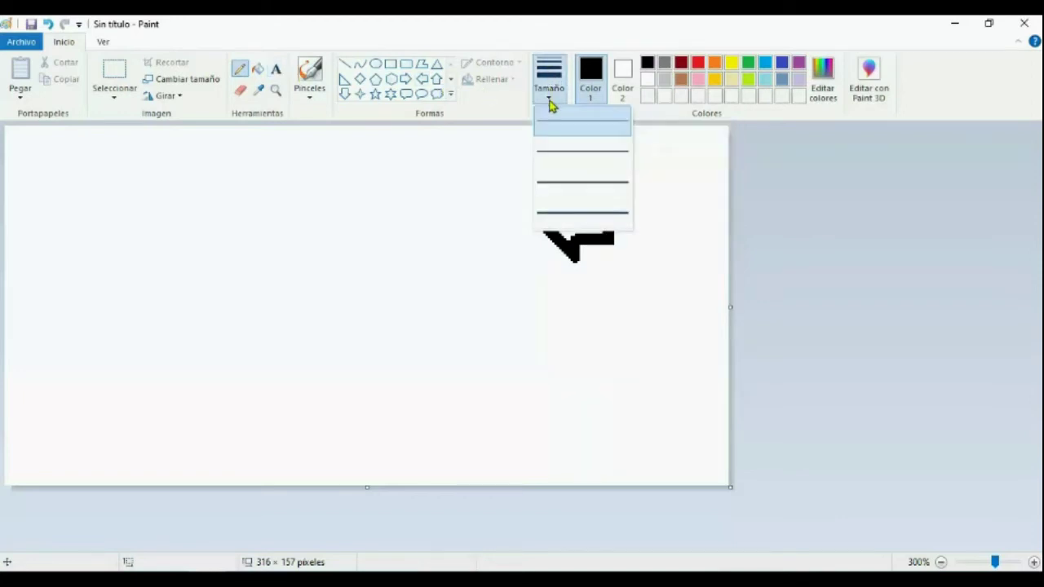
pyautogui.click(565, 214)
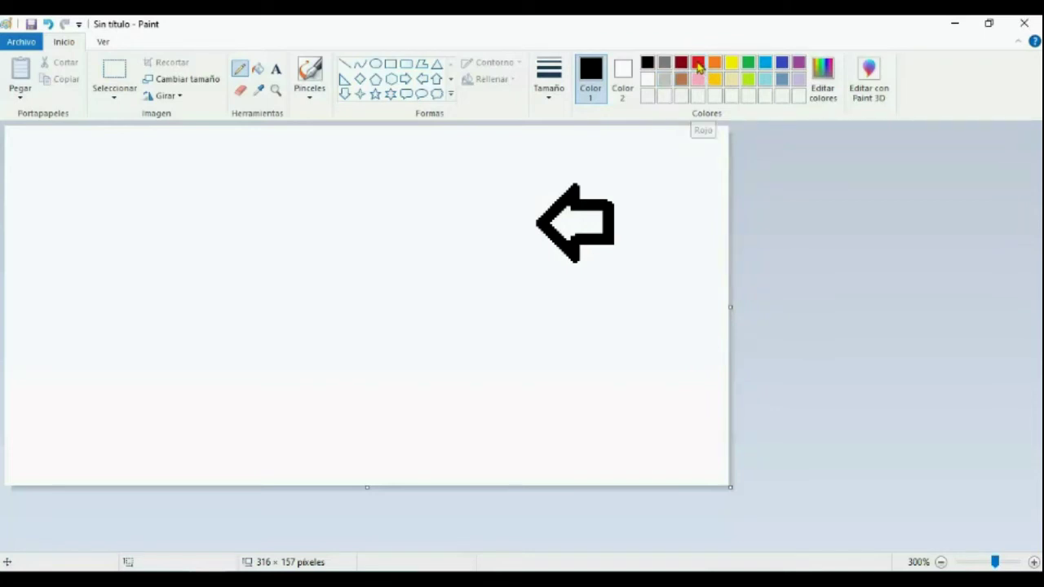
pyautogui.click(697, 65)
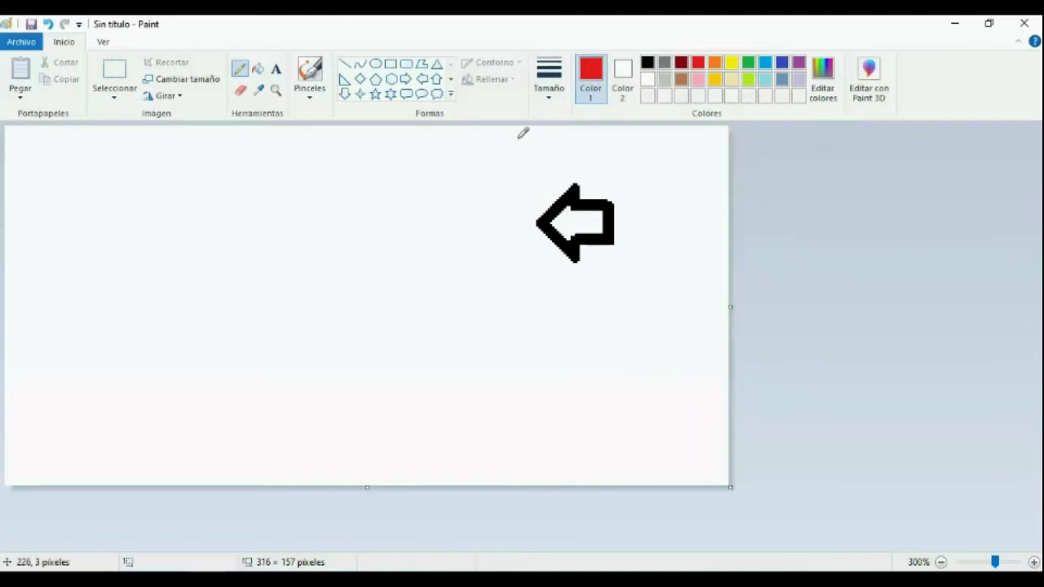
pyautogui.click(241, 69)
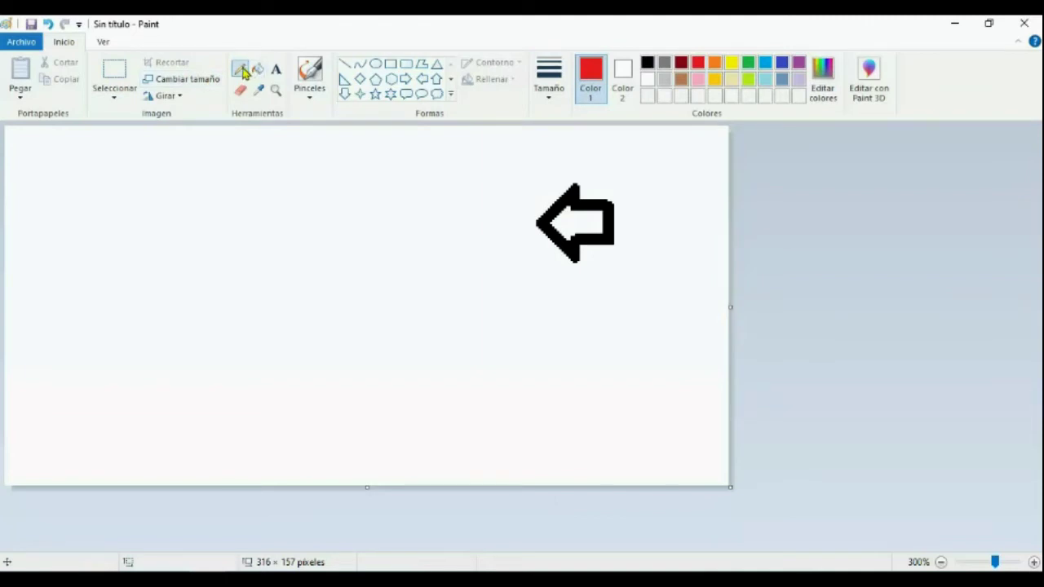
pyautogui.moveTo(282, 167); pyautogui.dragTo(437, 172)
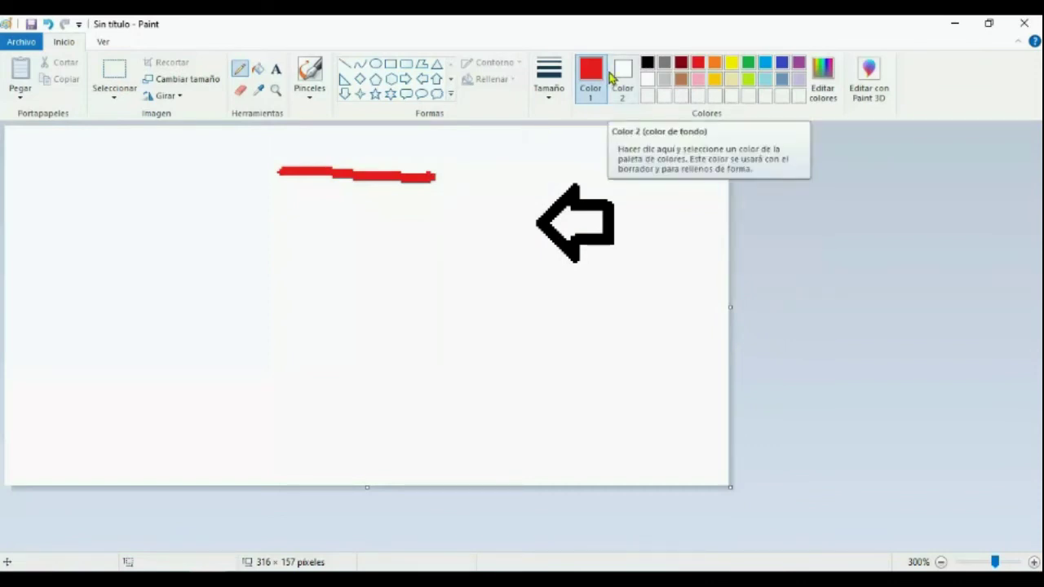
pyautogui.hotkey('ctrl', 'z')
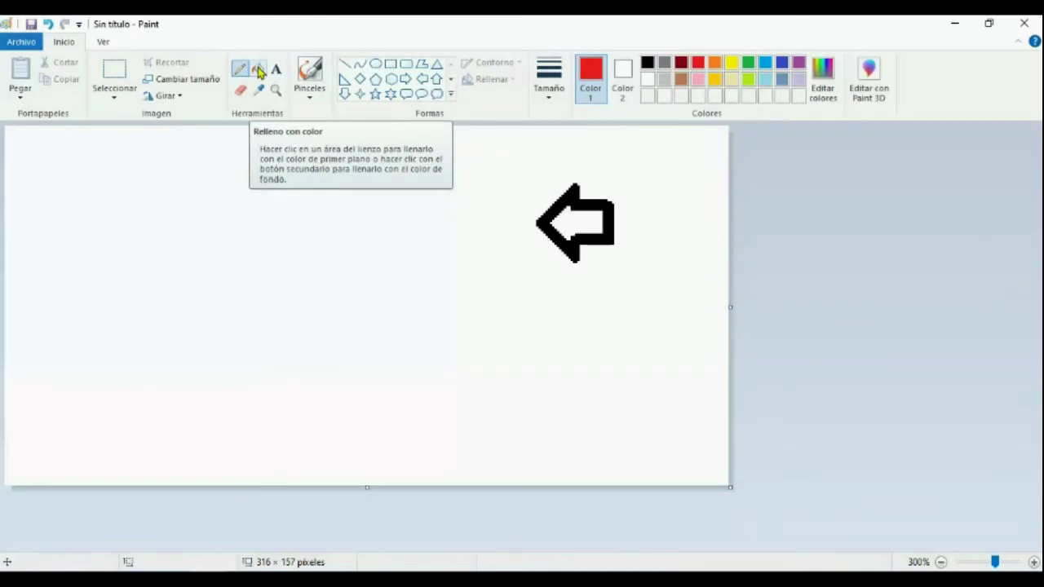
pyautogui.hotkey('ctrl', 'y')
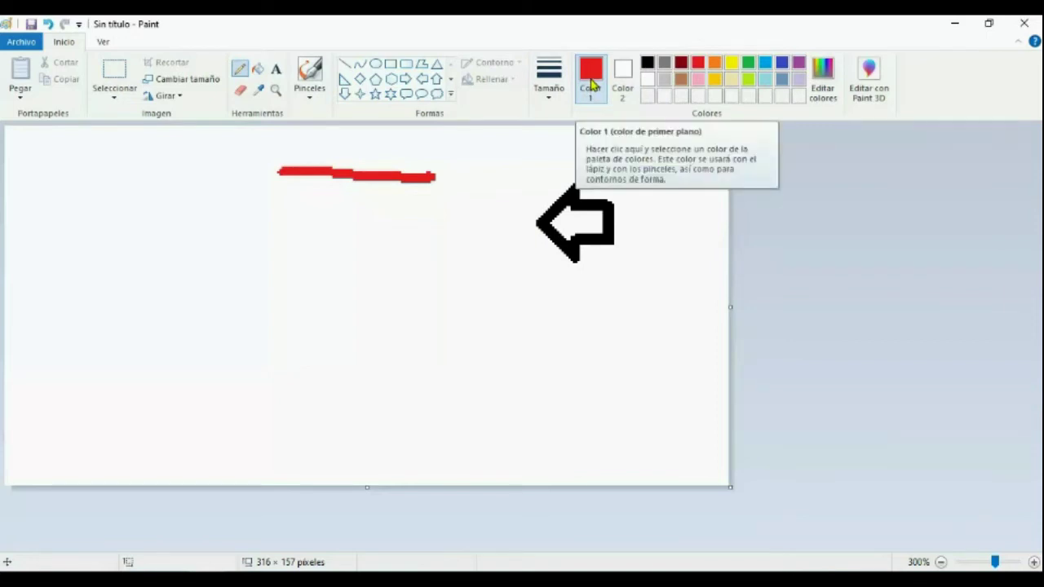
# Set the foreground color (Color 1) to turquoise blue and the background color (Color 2) to lime green
pyautogui.click(763, 62)
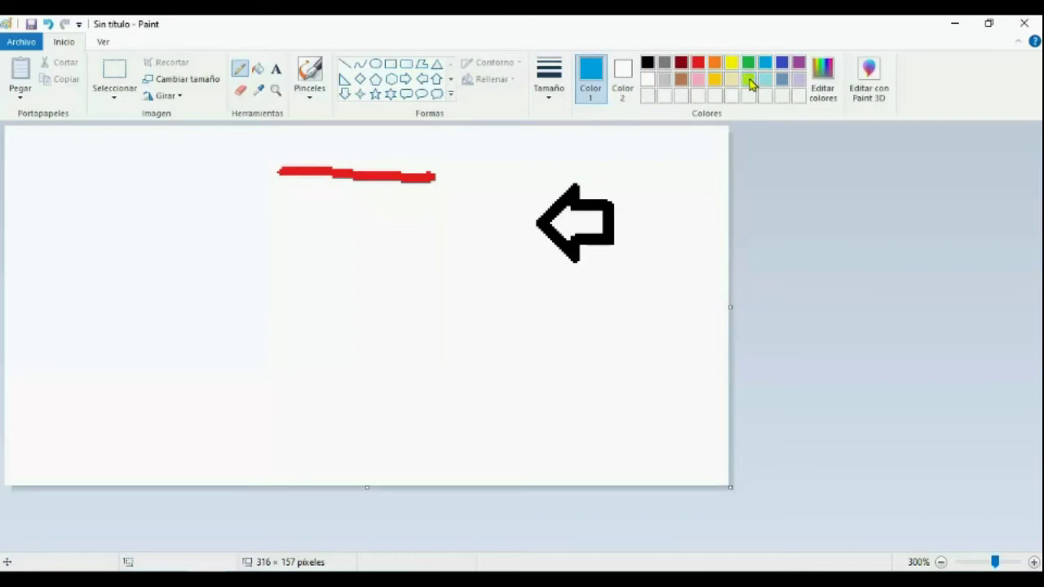
pyautogui.rightClick(750, 81)
pyautogui.press('Escape')
pyautogui.click(629, 78)
pyautogui.click(747, 79)
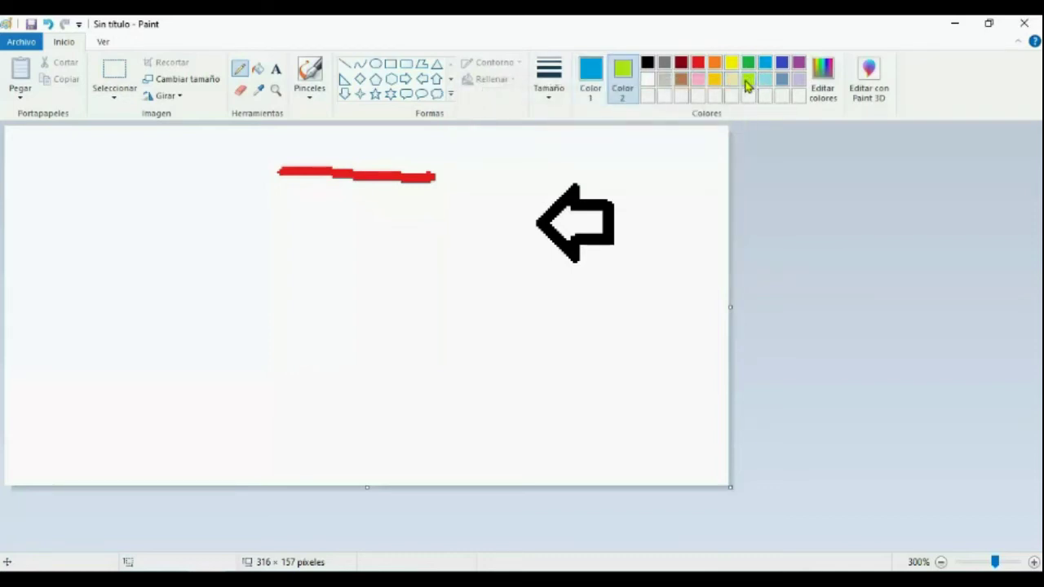
pyautogui.click(588, 77)
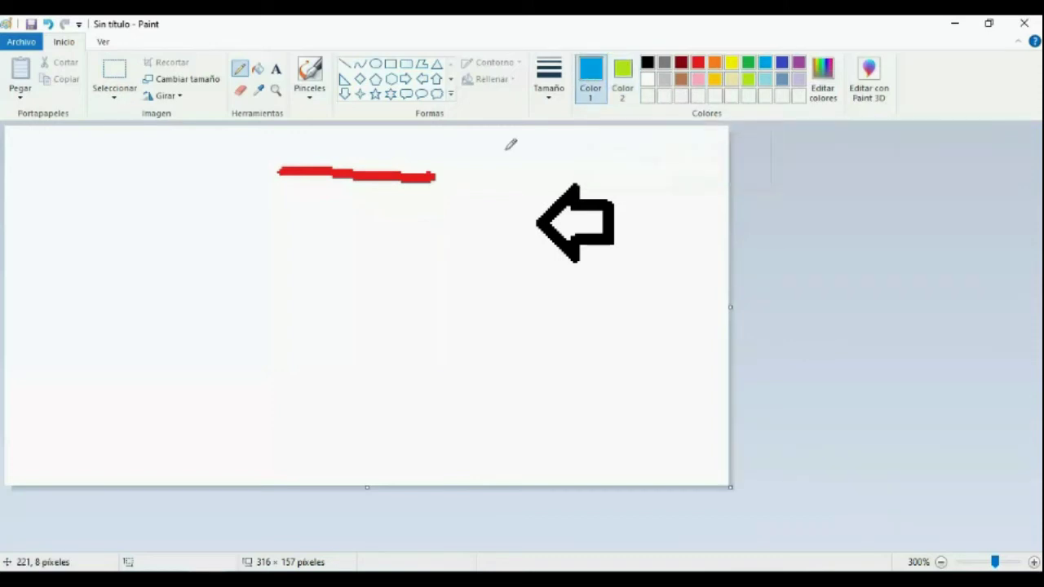
# Fill the canvas area around the shapes with the blue Color 1, and refill it with the lime green Color 2
pyautogui.click(260, 70)
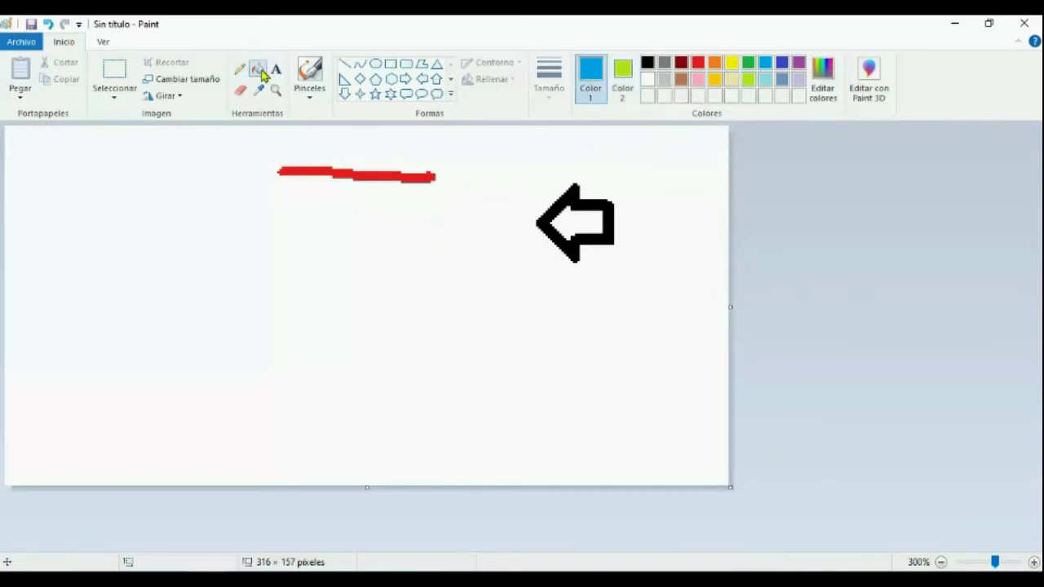
pyautogui.click(512, 166)
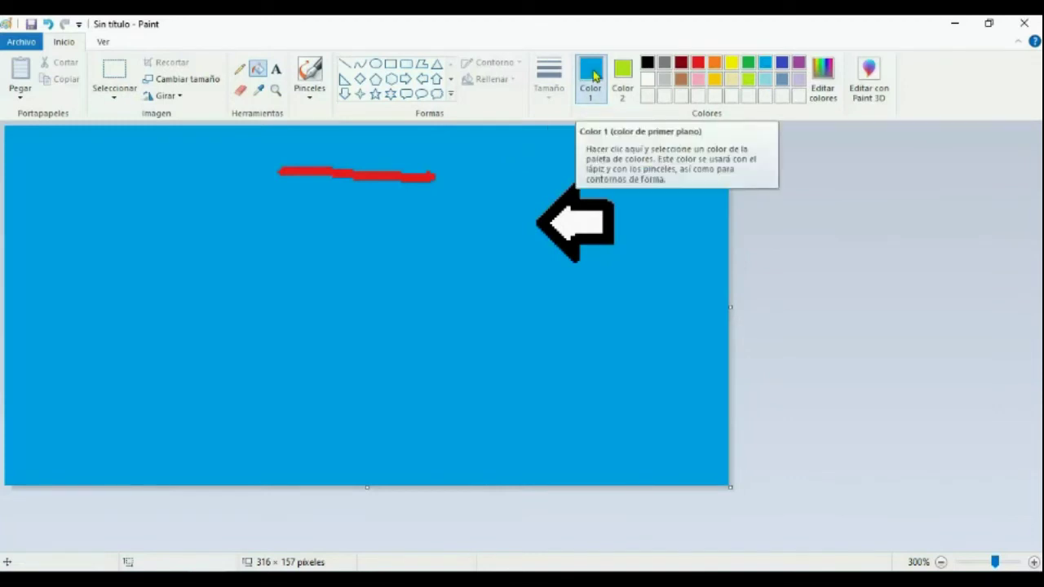
pyautogui.click(620, 75)
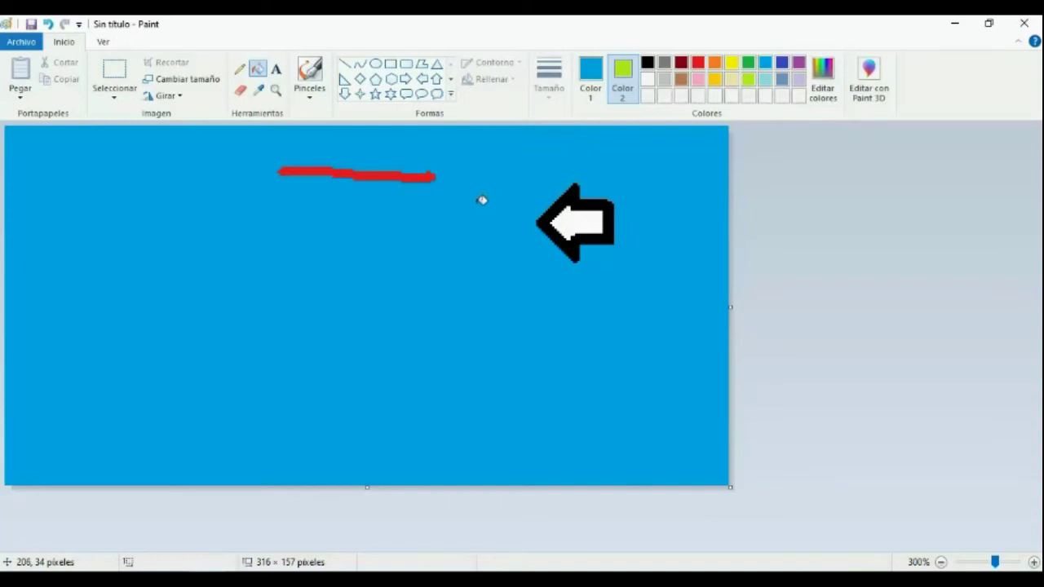
pyautogui.rightClick(481, 200)
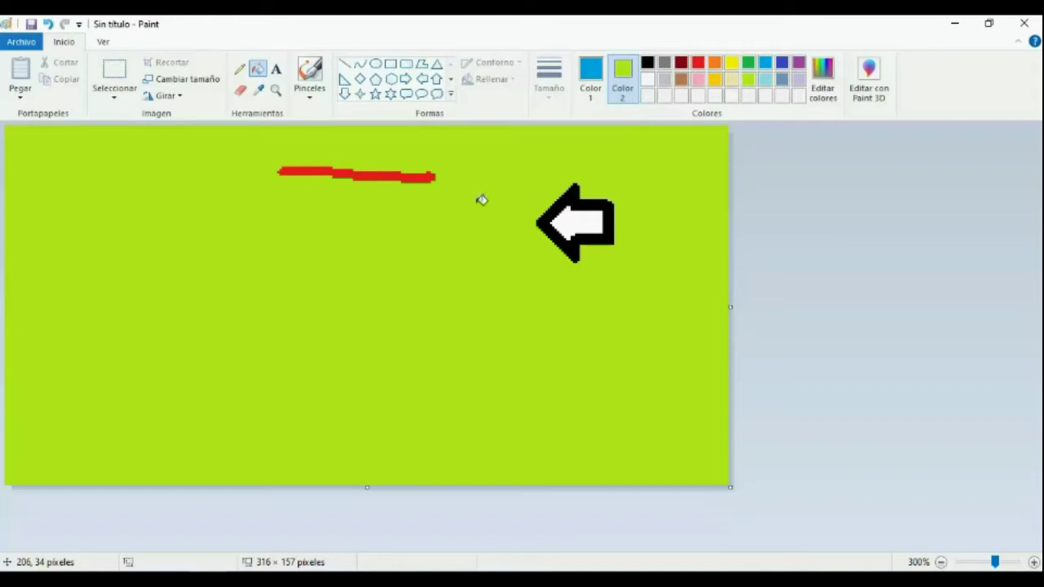
# Add the text "texto aquí" in the blue Color 1 below the red line, with no stray letter before it
pyautogui.click(276, 70)
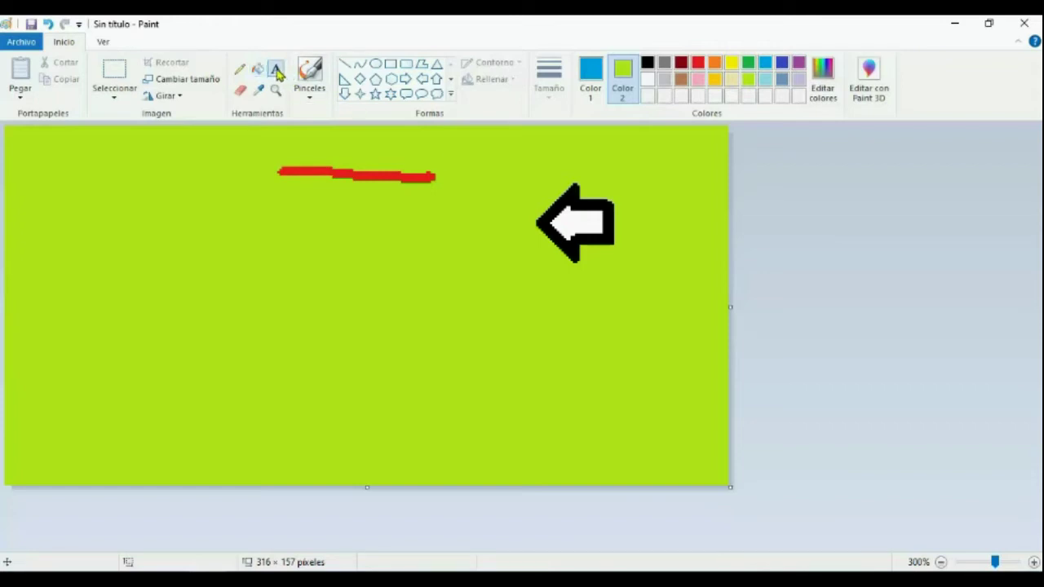
pyautogui.click(248, 243)
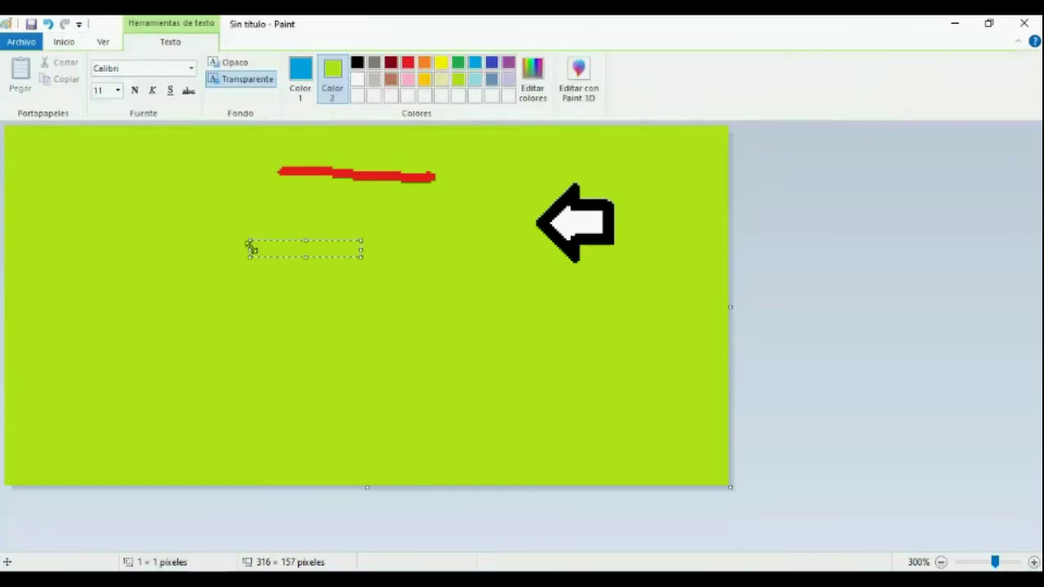
pyautogui.write('ytexto')
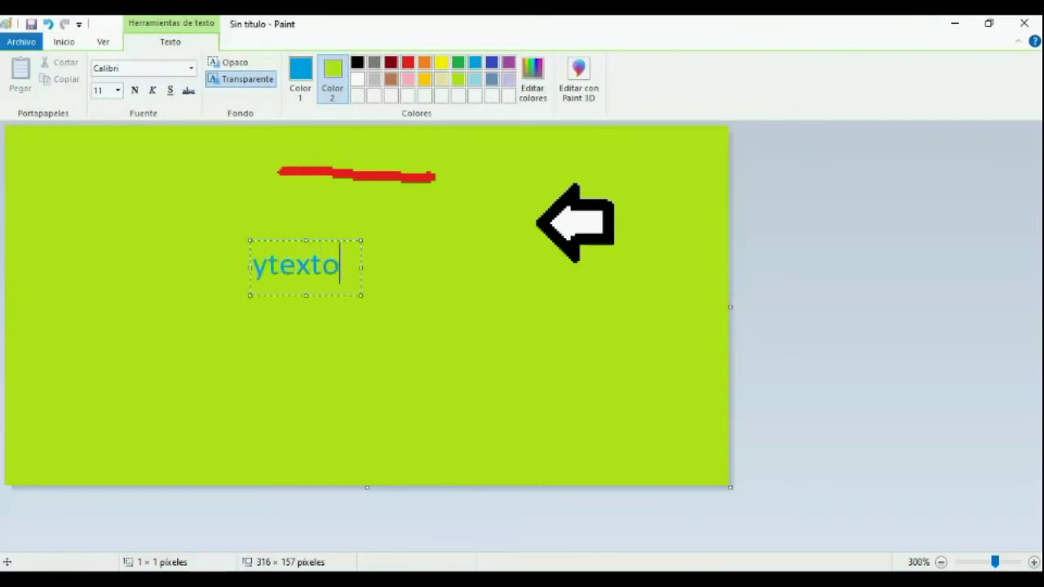
pyautogui.press('Return')
pyautogui.write('aqu')
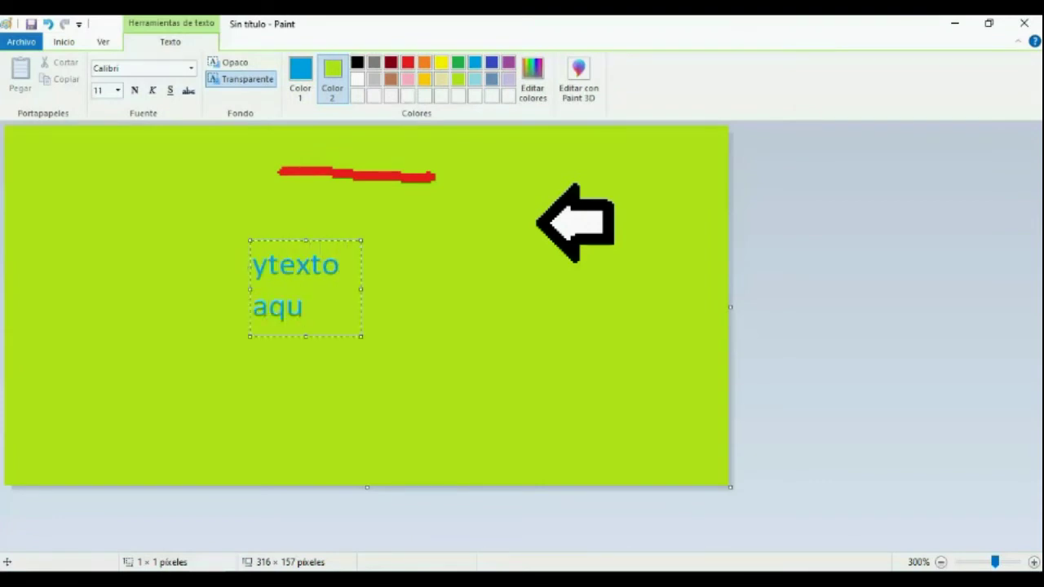
pyautogui.write('í')
pyautogui.click(265, 265)
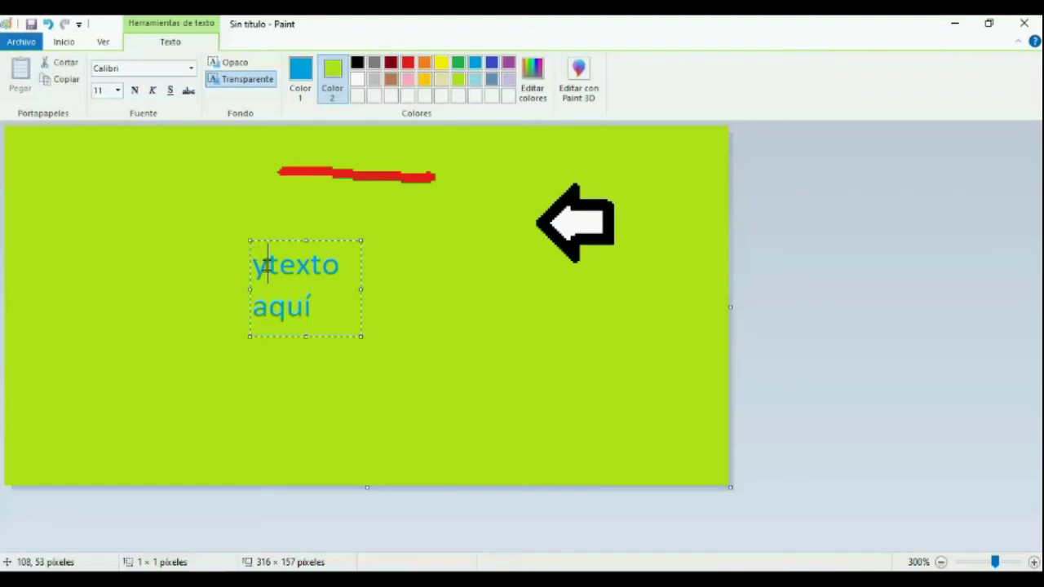
pyautogui.press('BackSpace')
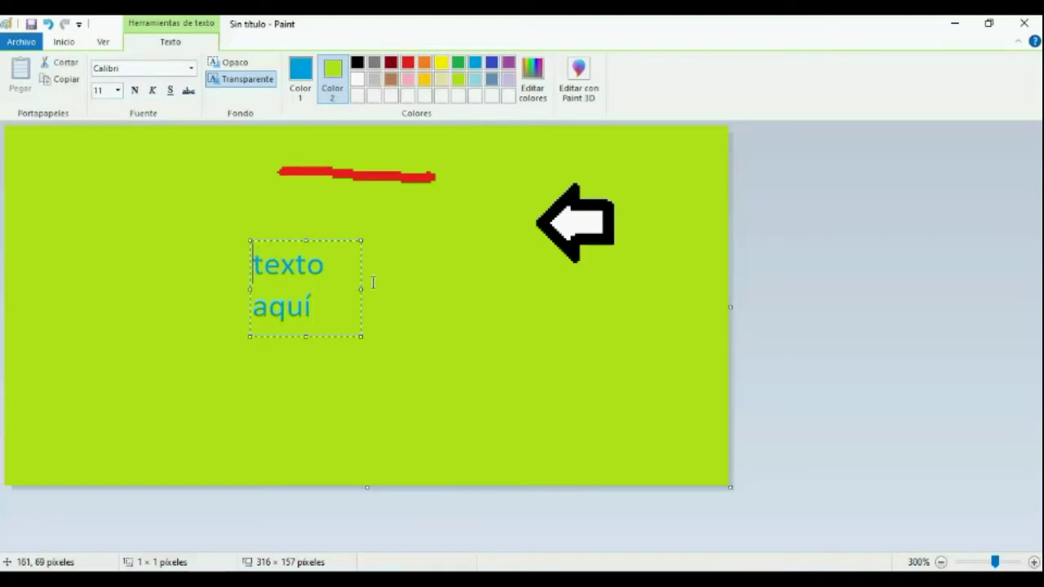
# Widen the text box until both words fit on one line, and place the text on the canvas
pyautogui.moveTo(361, 288); pyautogui.dragTo(483, 290)
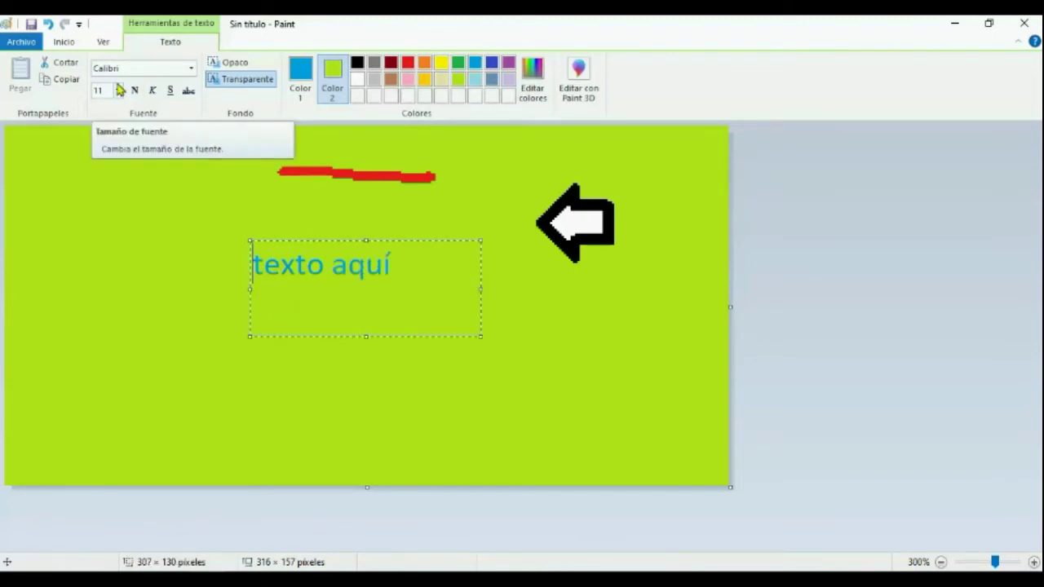
pyautogui.click(191, 69)
pyautogui.click(191, 70)
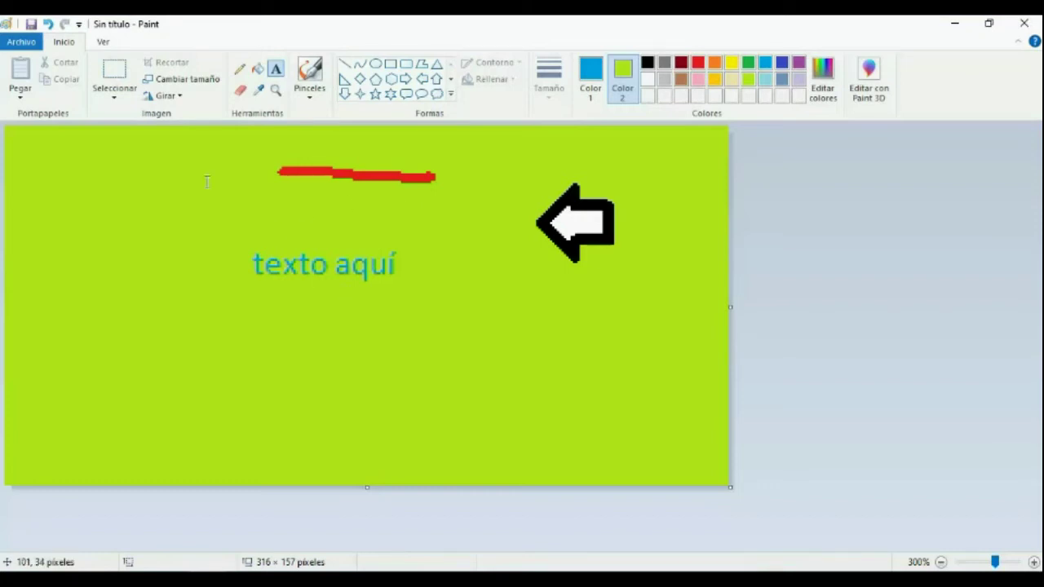
# Open the image x1.jpg from the edit folder on the desktop, discarding the changes to the current drawing
pyautogui.click(22, 42)
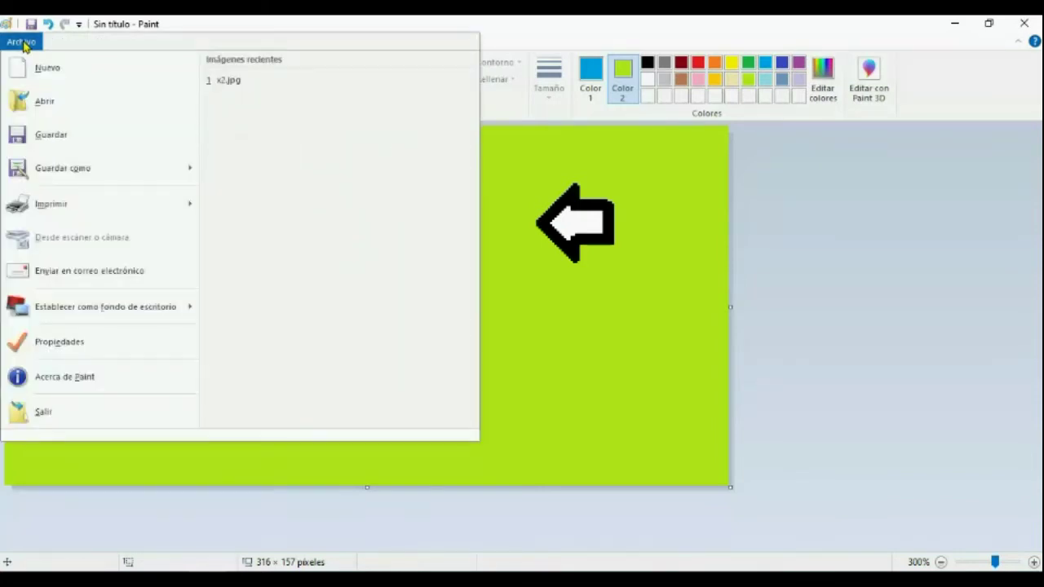
pyautogui.click(33, 103)
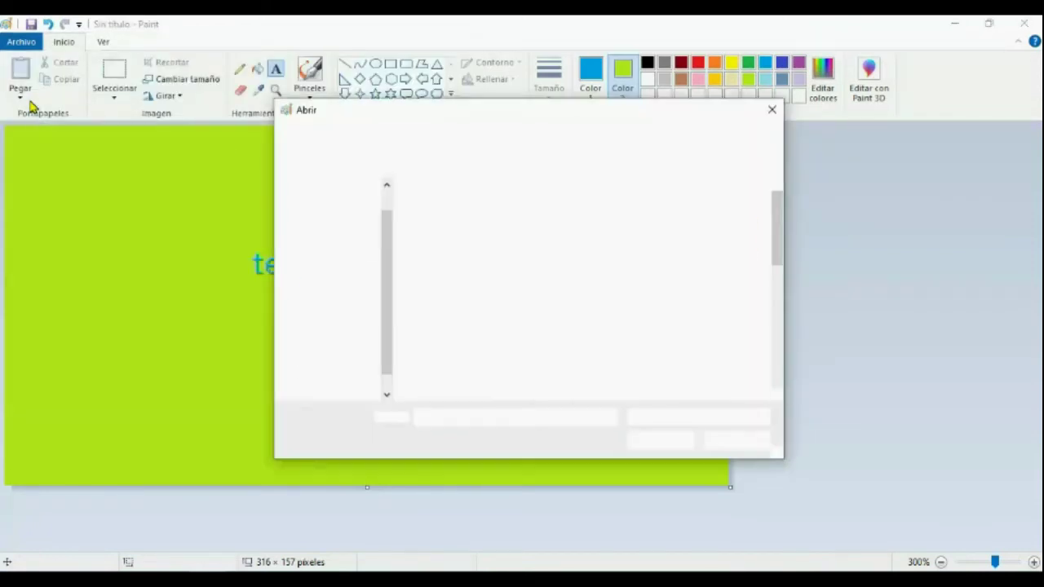
pyautogui.scroll(-3, 673, 318)
pyautogui.scroll(5, 674, 319)
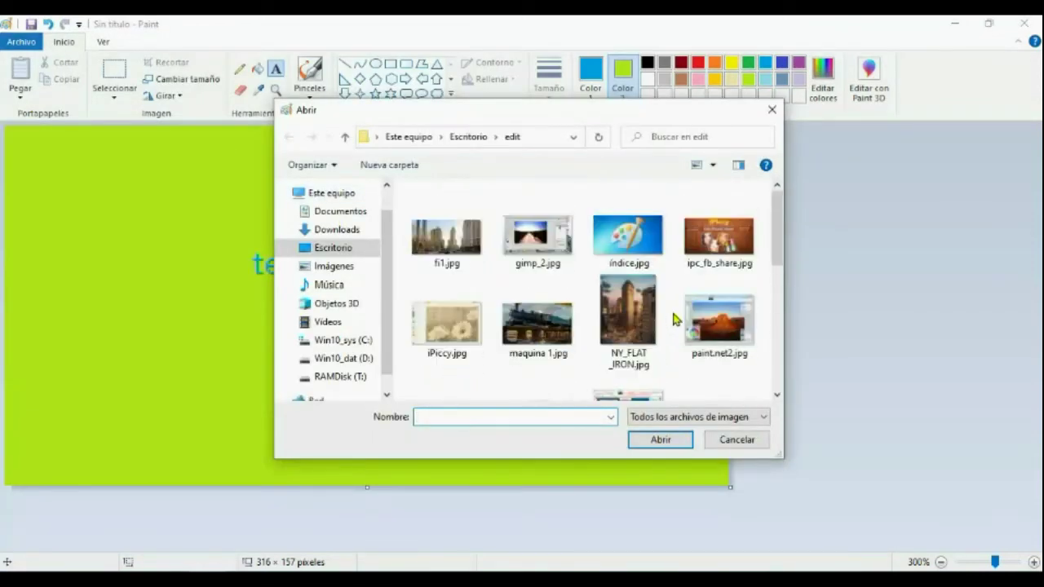
pyautogui.scroll(-6, 673, 319)
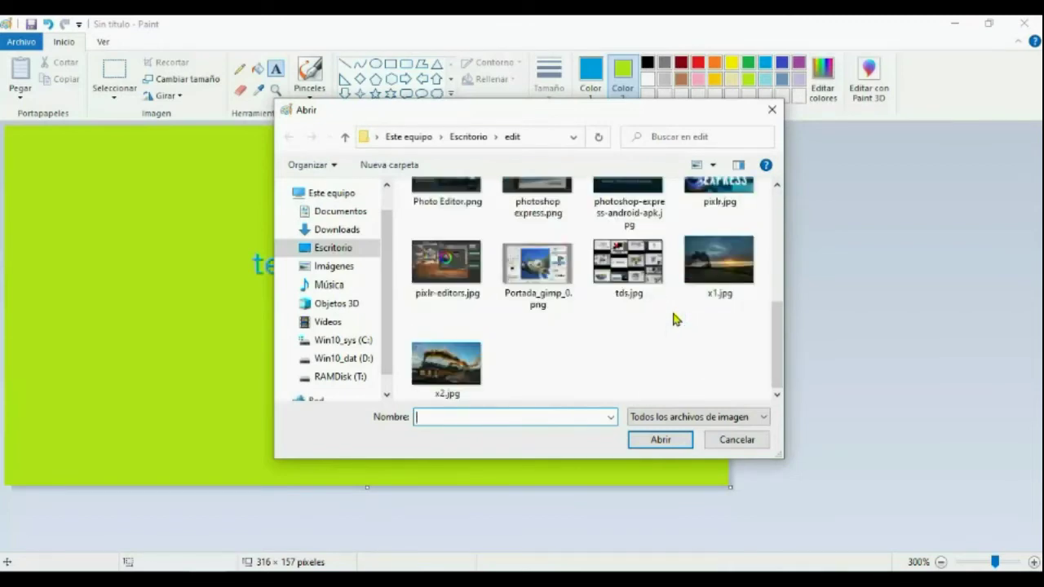
pyautogui.doubleClick(728, 279)
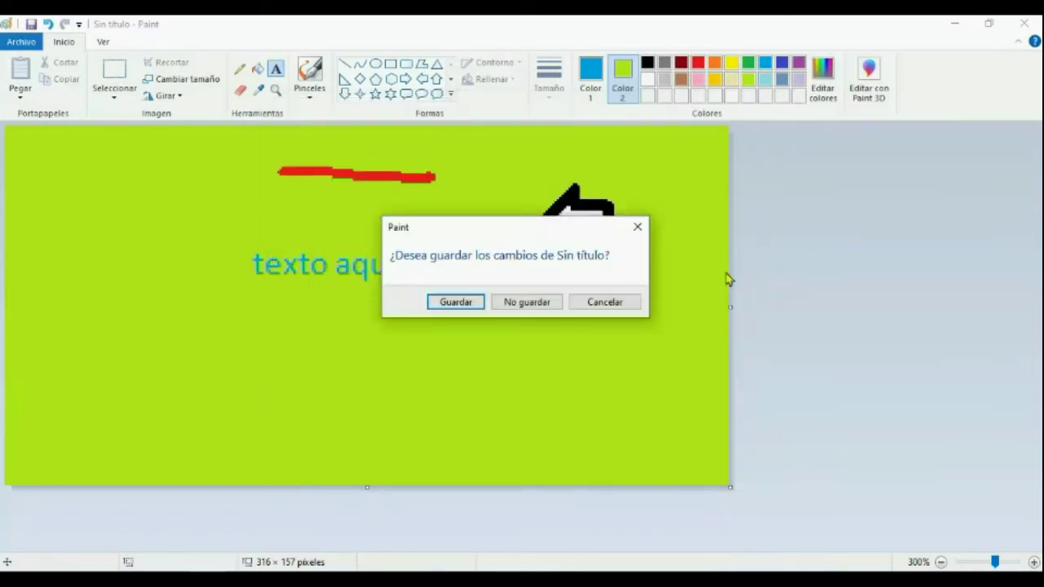
pyautogui.click(532, 305)
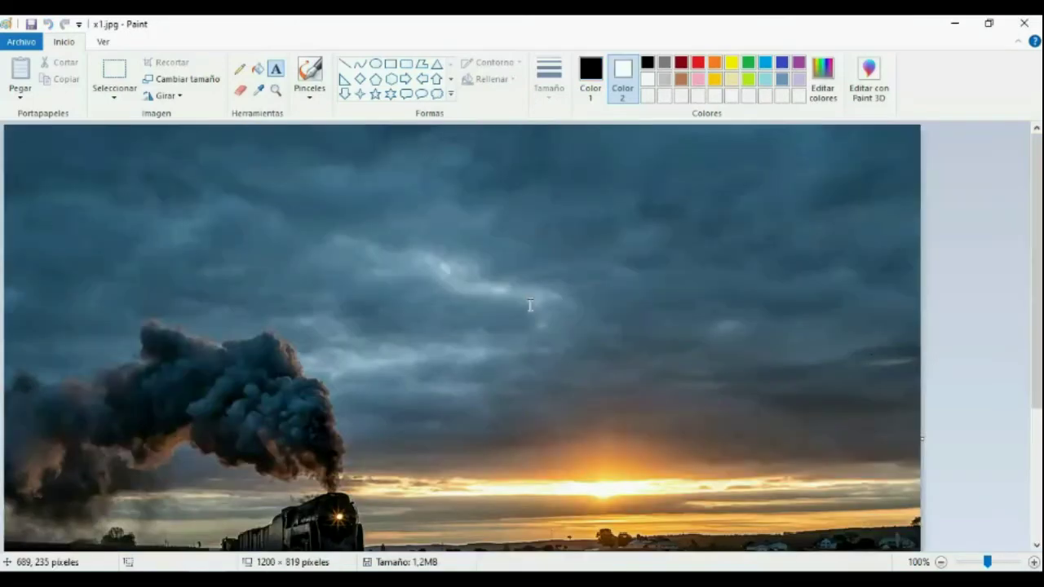
# Cut a rectangular area of about 354 × 199 pixels around the train out of the photo, and undo the cut
pyautogui.scroll(-5, 530, 304)
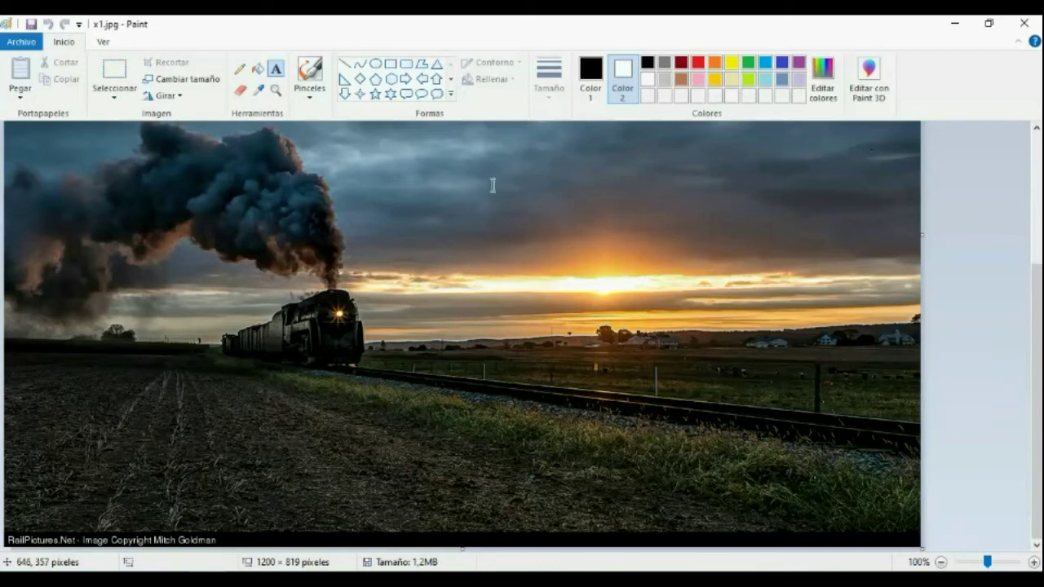
pyautogui.click(113, 98)
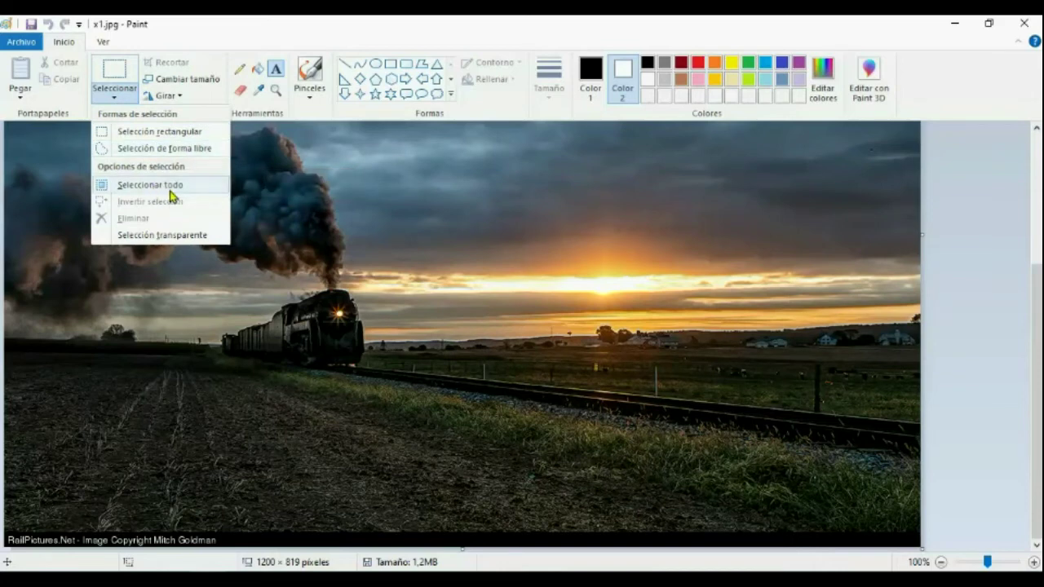
pyautogui.click(135, 132)
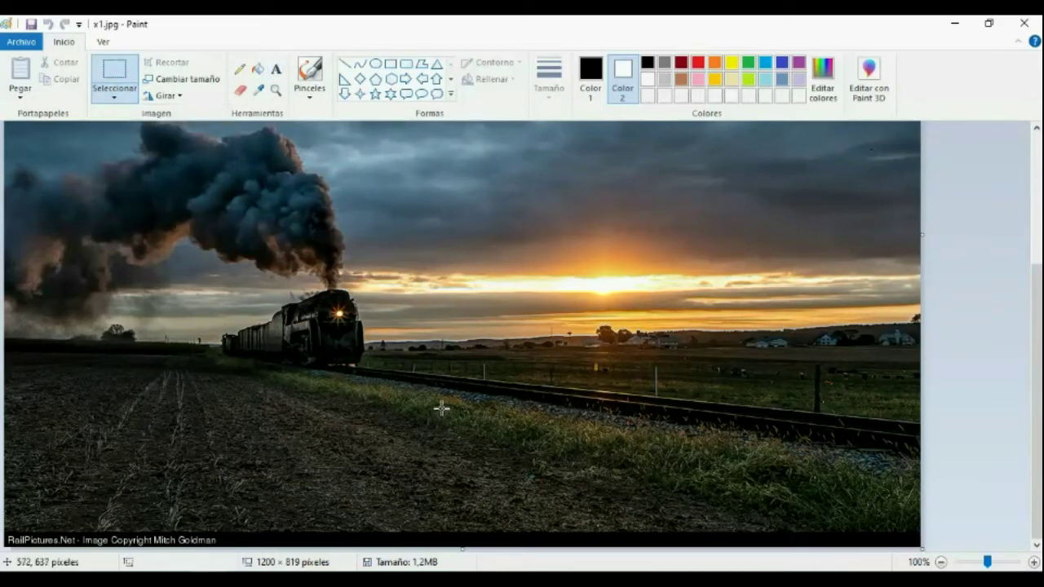
pyautogui.moveTo(448, 410); pyautogui.dragTo(179, 257)
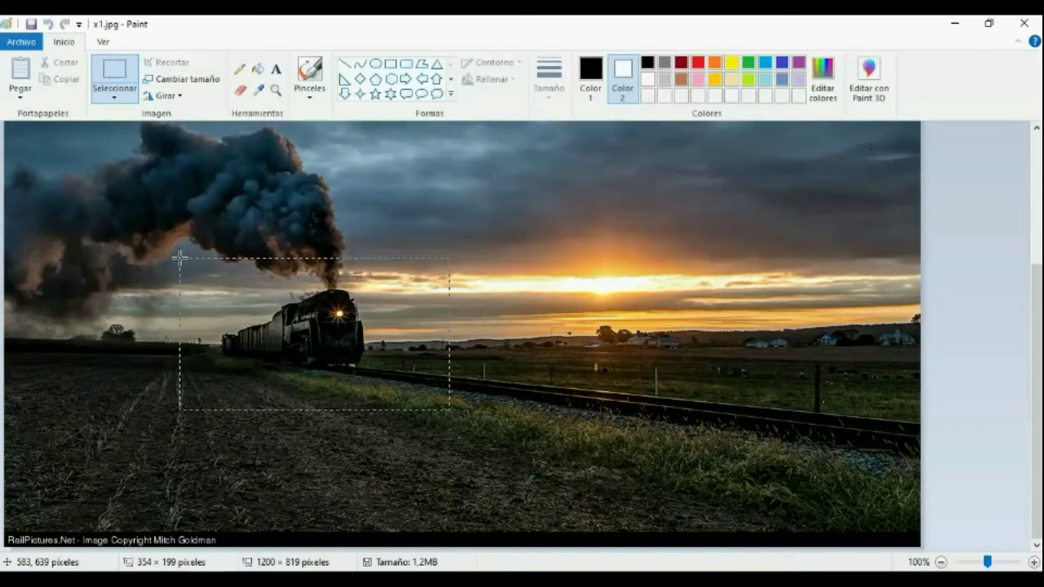
pyautogui.moveTo(179, 257); pyautogui.dragTo(176, 254)
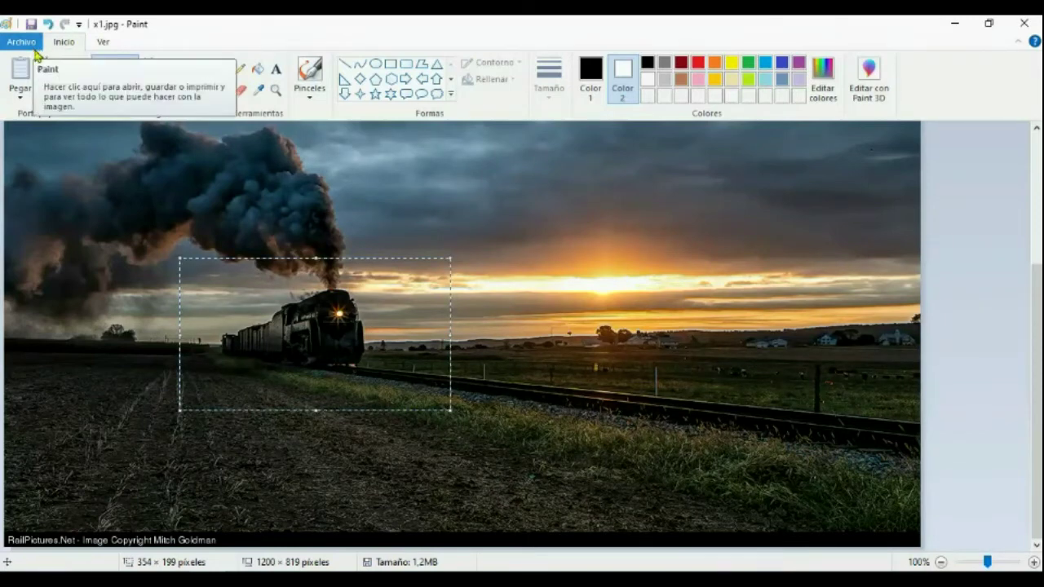
pyautogui.rightClick(258, 292)
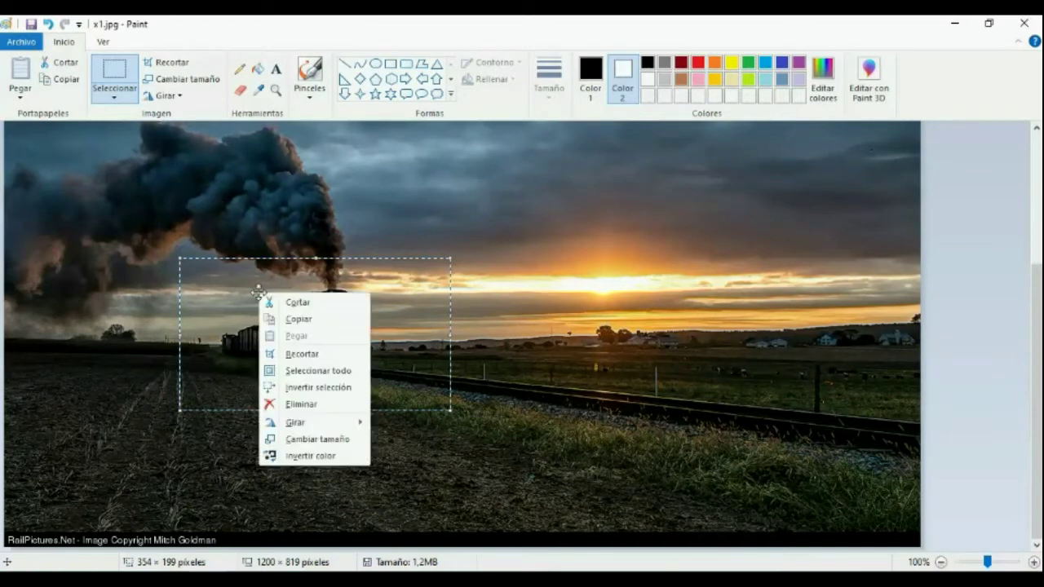
pyautogui.click(300, 303)
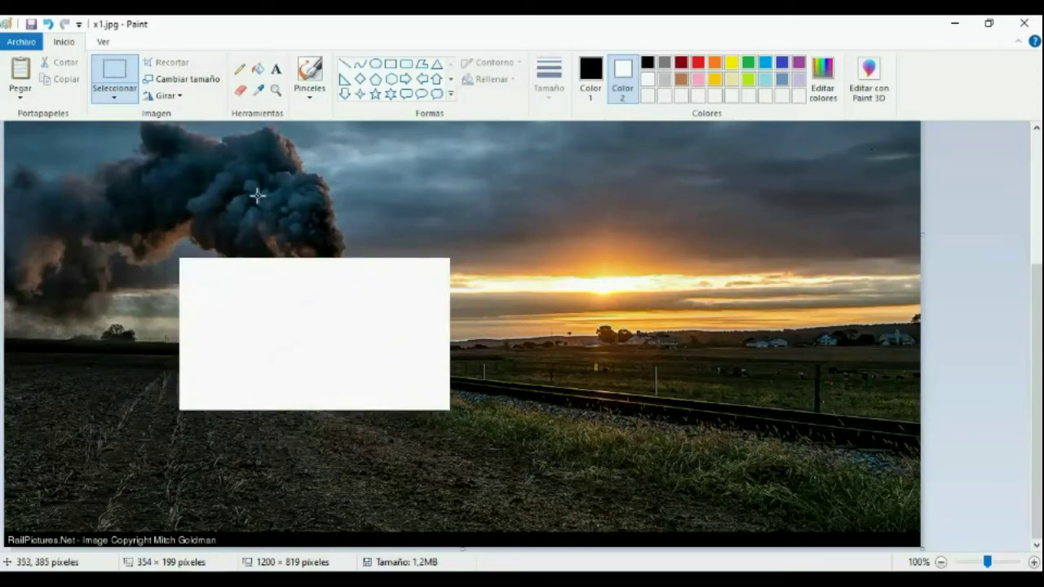
pyautogui.click(49, 24)
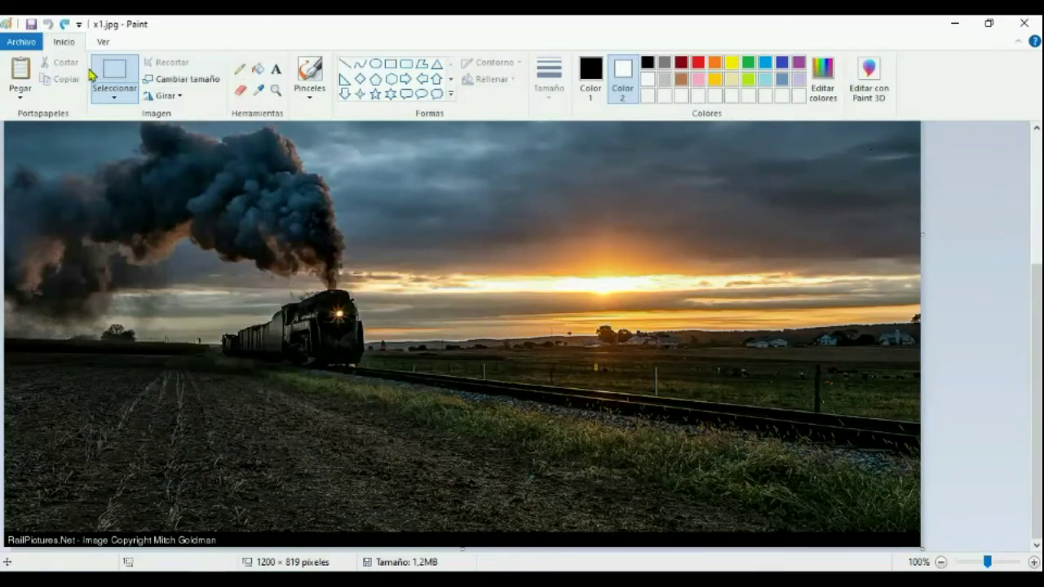
# Copy a rectangular area of about 353 × 209 pixels around the train and clear the selection
pyautogui.moveTo(191, 266); pyautogui.dragTo(461, 427)
pyautogui.rightClick(297, 354)
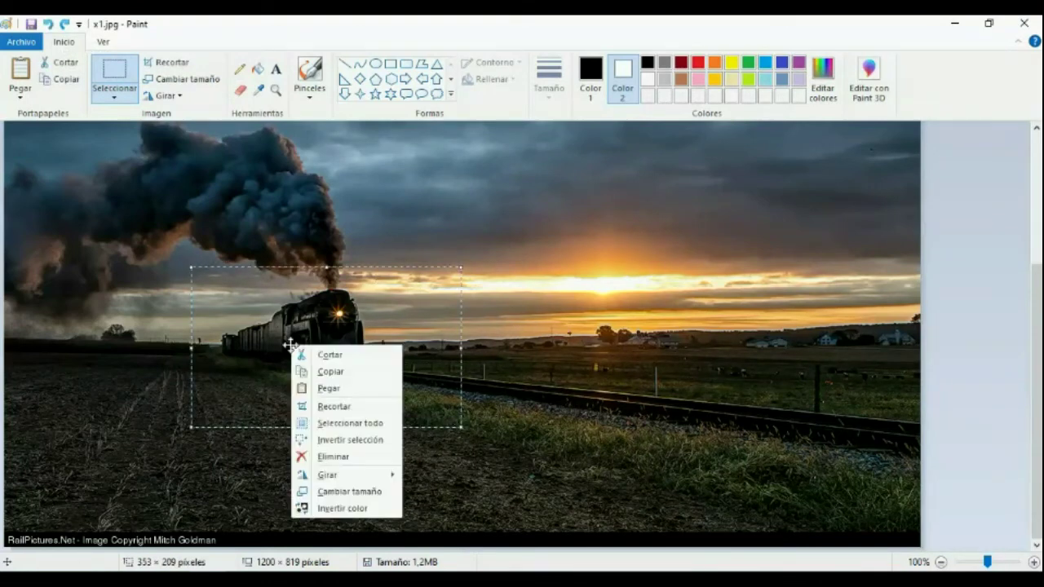
pyautogui.click(331, 372)
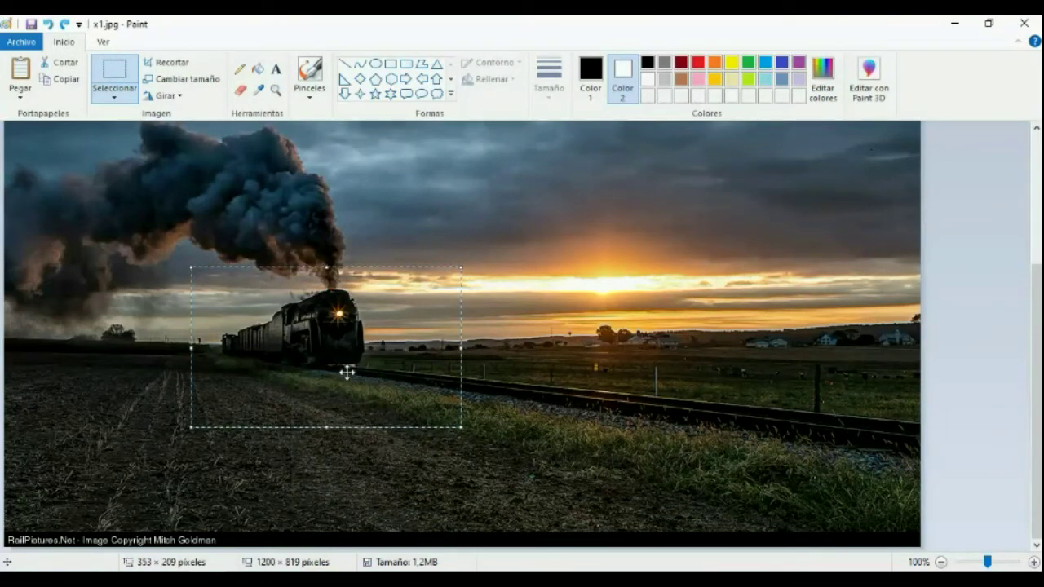
pyautogui.click(513, 373)
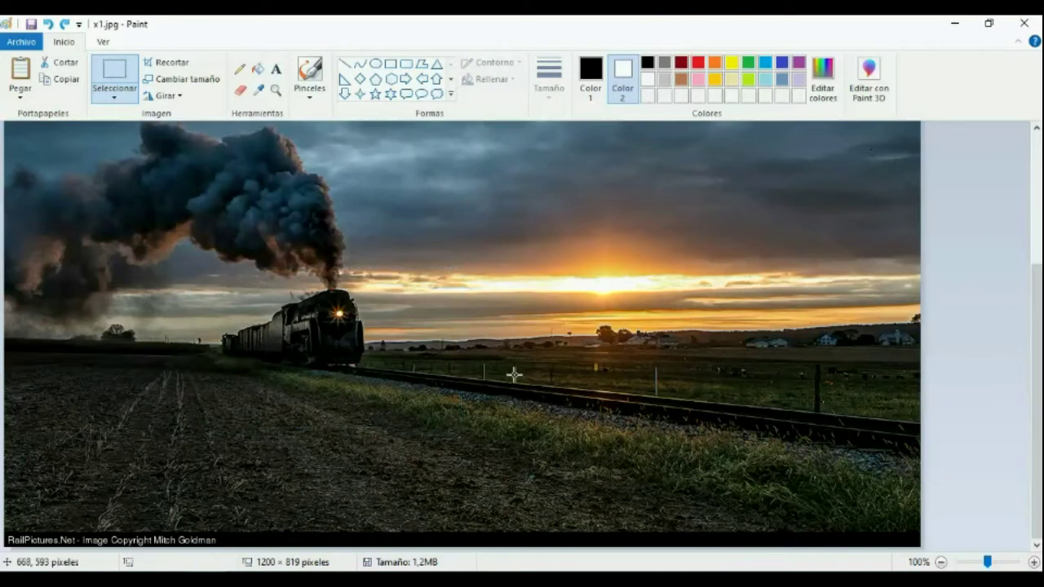
# Paste the copied train area and place it over the sunset in the photo
pyautogui.rightClick(515, 368)
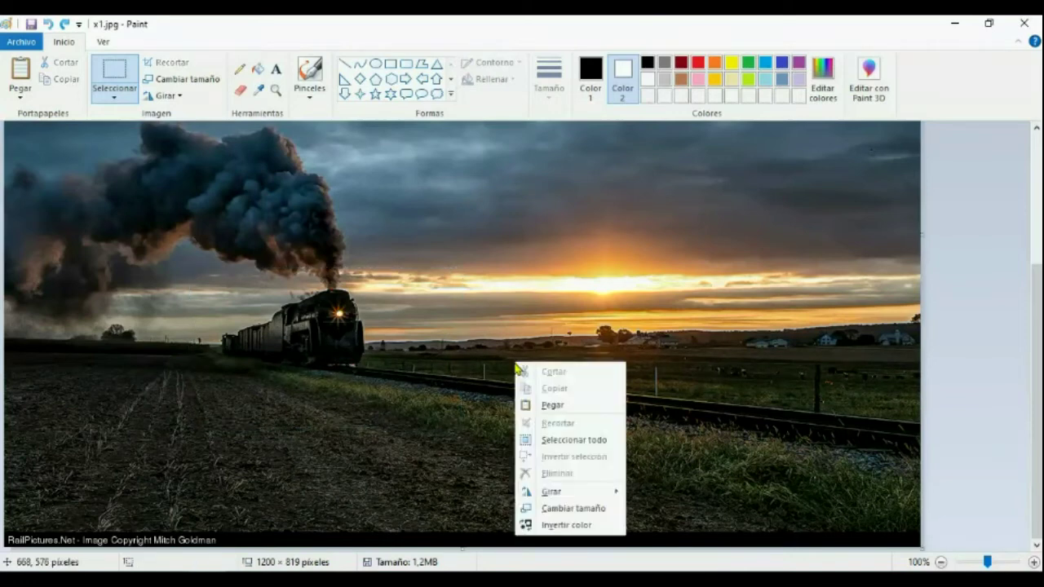
pyautogui.click(552, 406)
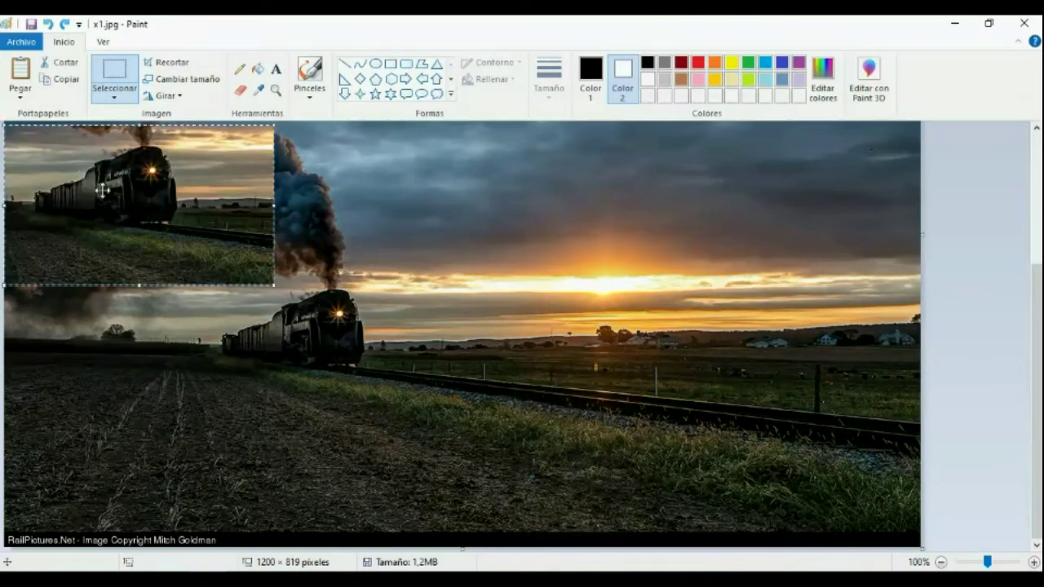
pyautogui.moveTo(117, 187); pyautogui.dragTo(573, 260)
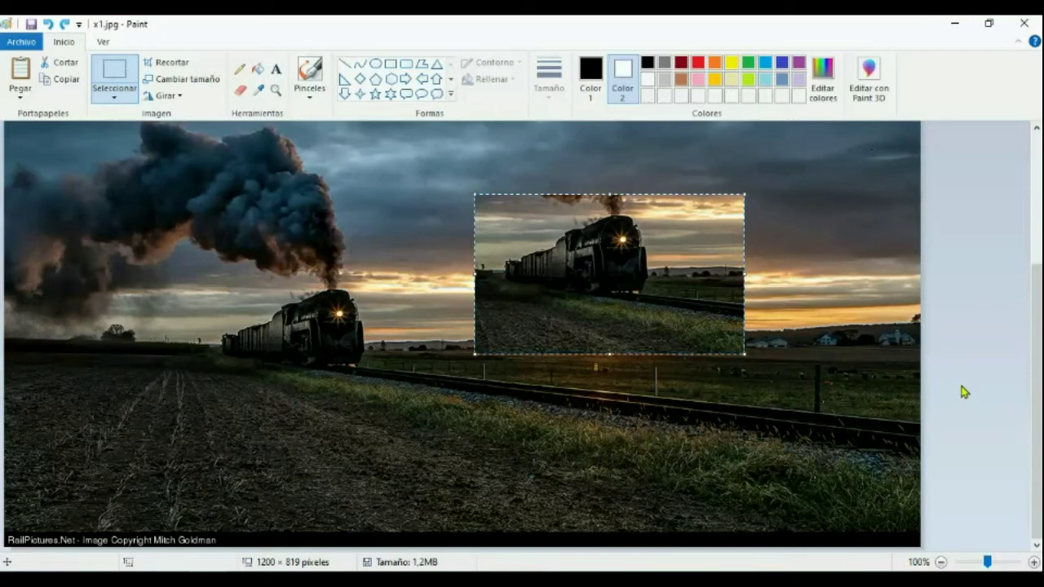
pyautogui.click(866, 375)
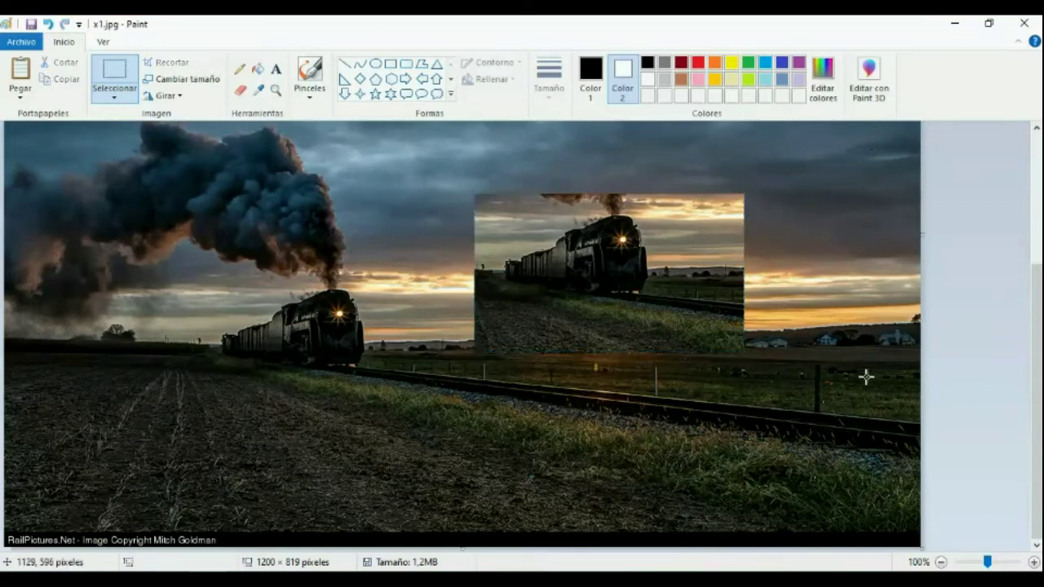
# Undo the paste of the train copy over the sunset
pyautogui.rightClick(883, 383)
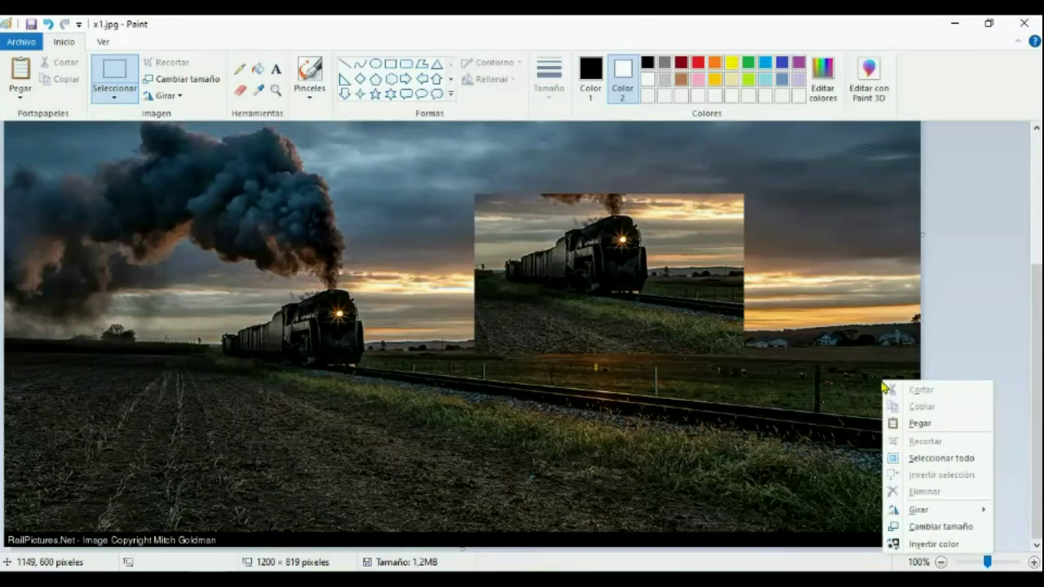
pyautogui.click(158, 175)
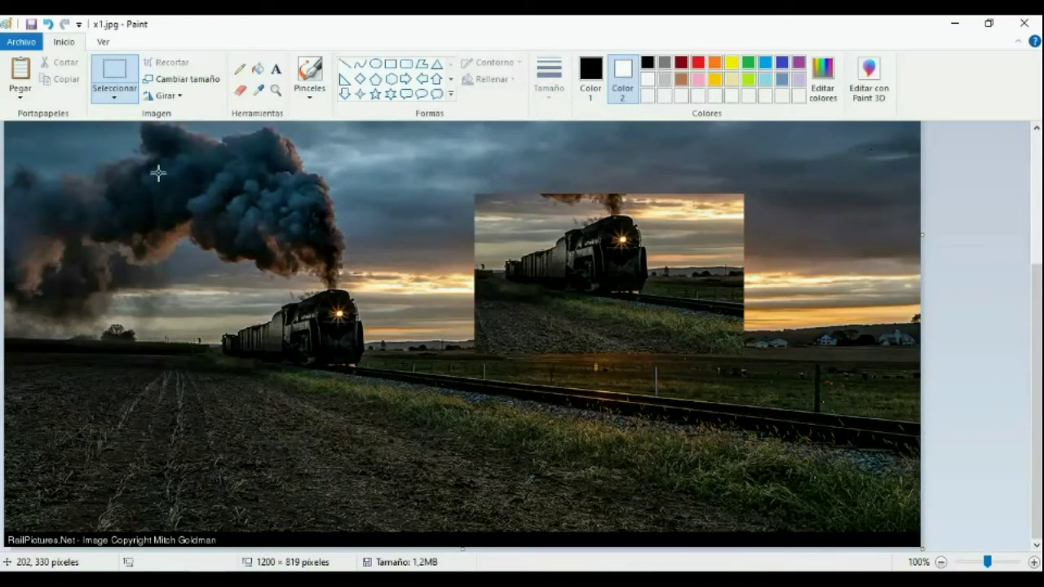
pyautogui.click(47, 25)
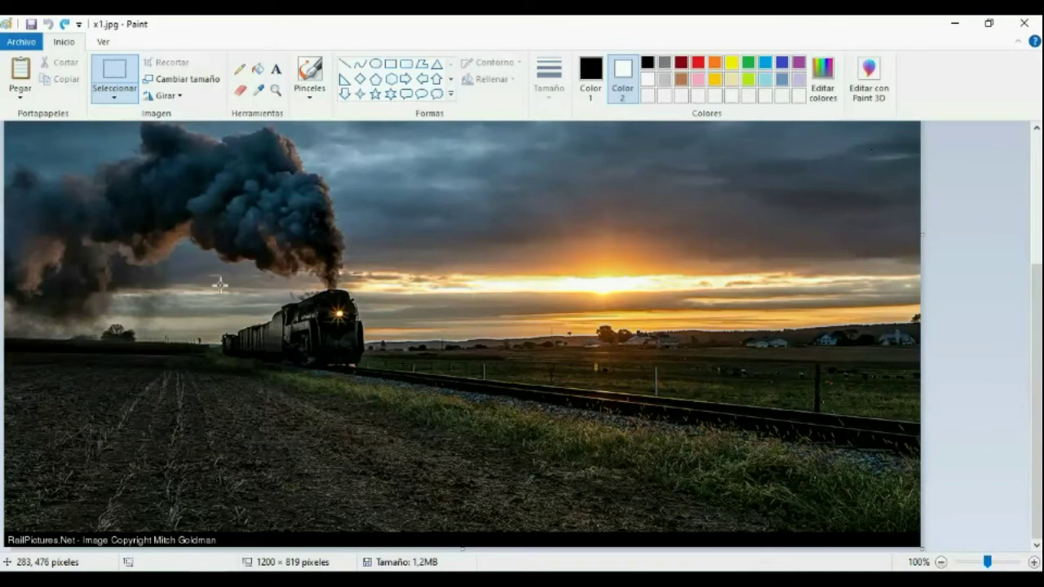
# Copy a rectangular area of about 266 × 169 pixels tightly around the train, and clear the selection
pyautogui.scroll(3, 220, 284)
pyautogui.scroll(-3, 220, 284)
pyautogui.moveTo(398, 384); pyautogui.dragTo(195, 255)
pyautogui.rightClick(210, 277)
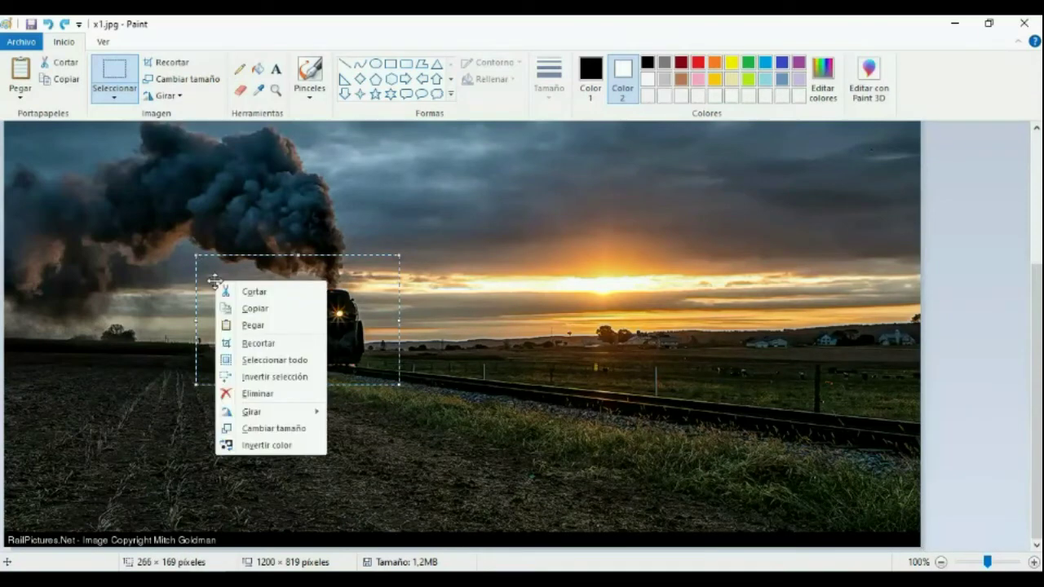
pyautogui.click(262, 308)
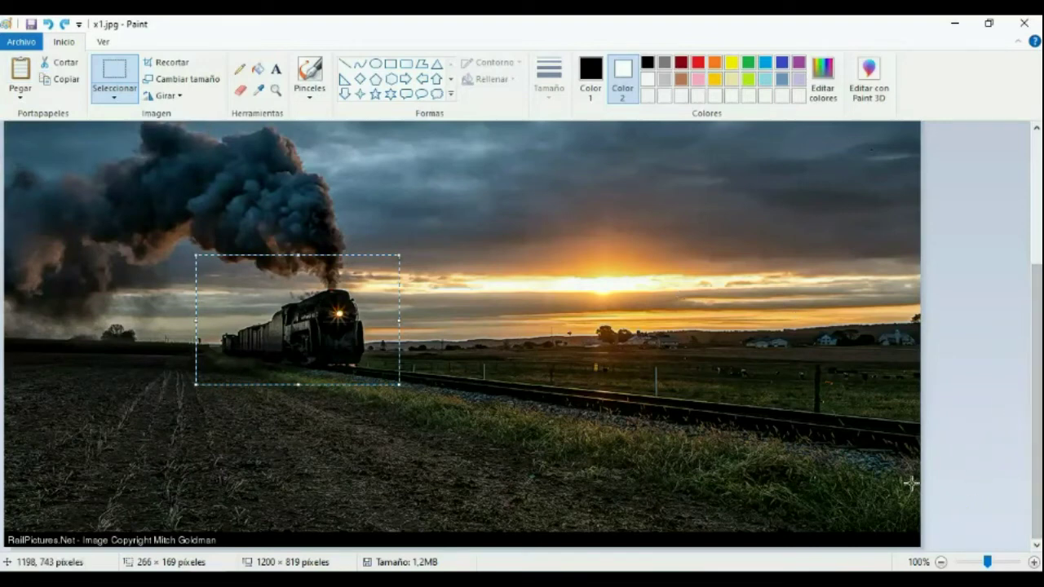
pyautogui.click(867, 456)
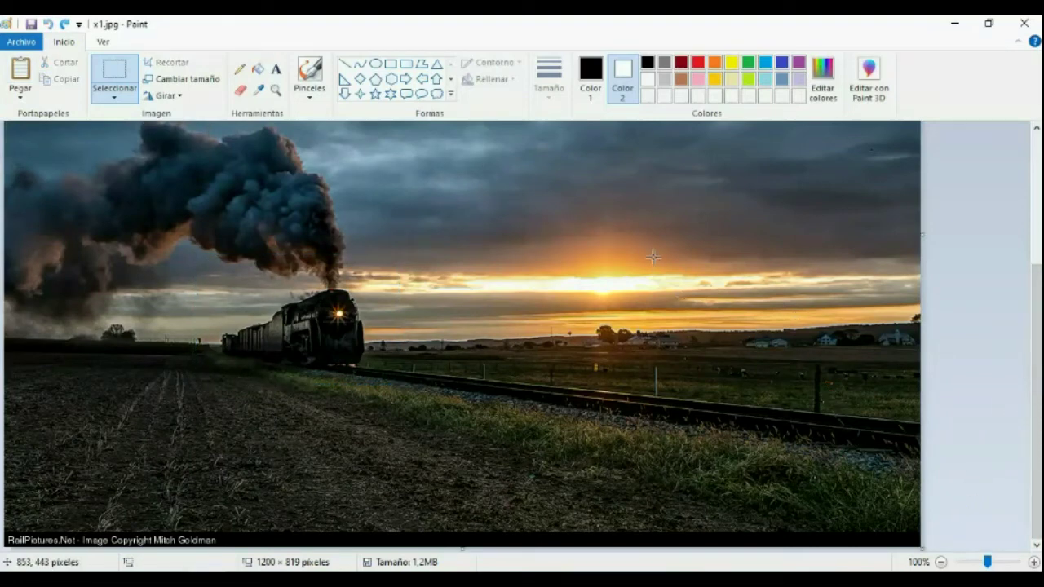
# Start a new blank image and paste the copied train area into it
pyautogui.click(19, 43)
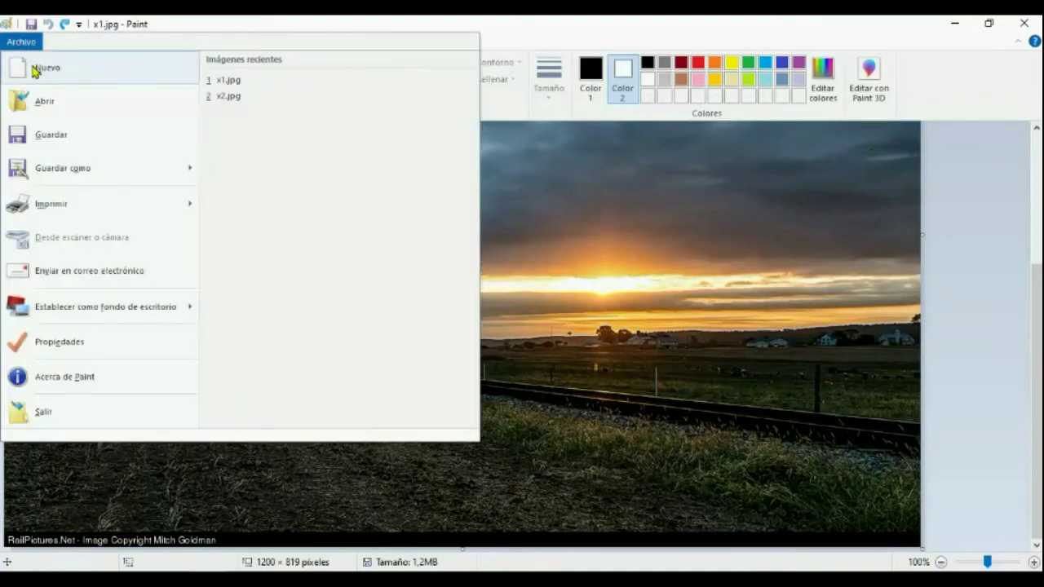
pyautogui.click(37, 68)
pyautogui.click(554, 315)
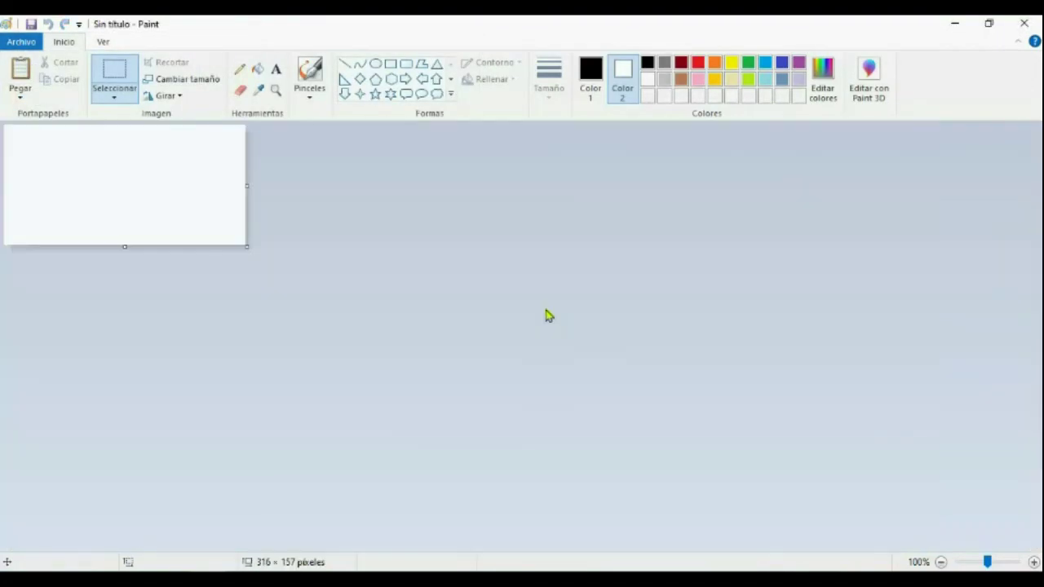
pyautogui.rightClick(218, 209)
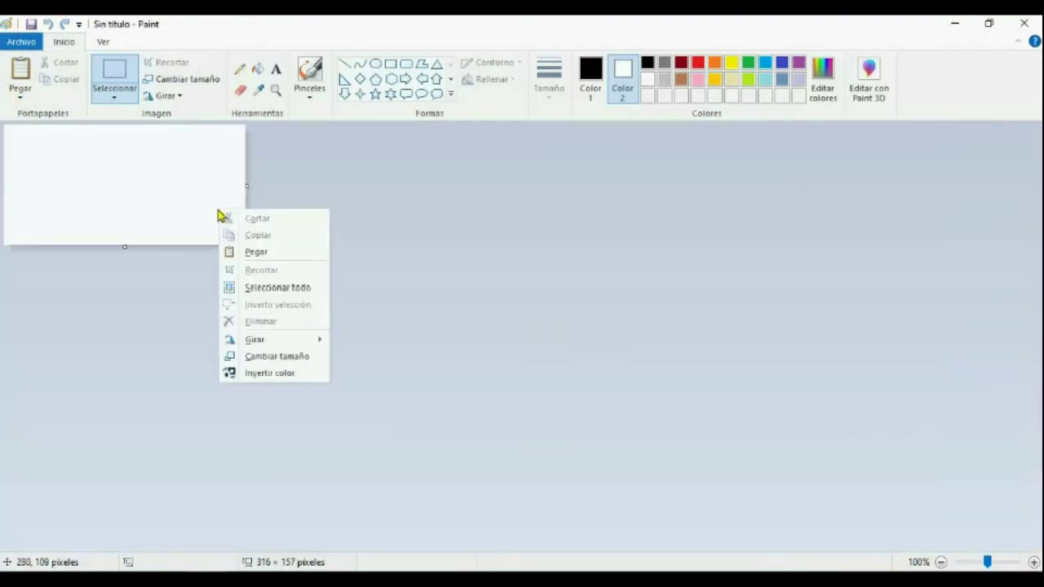
pyautogui.click(256, 253)
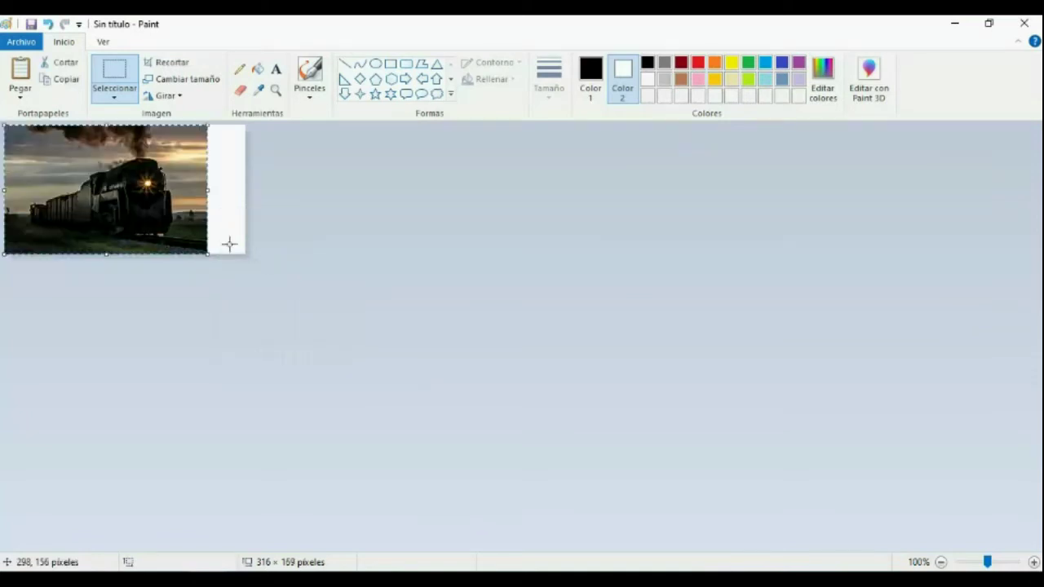
pyautogui.rightClick(163, 201)
pyautogui.click(236, 230)
# Close Paint with the untitled train image and open Jasc Paint Shop Pro
pyautogui.click(1029, 23)
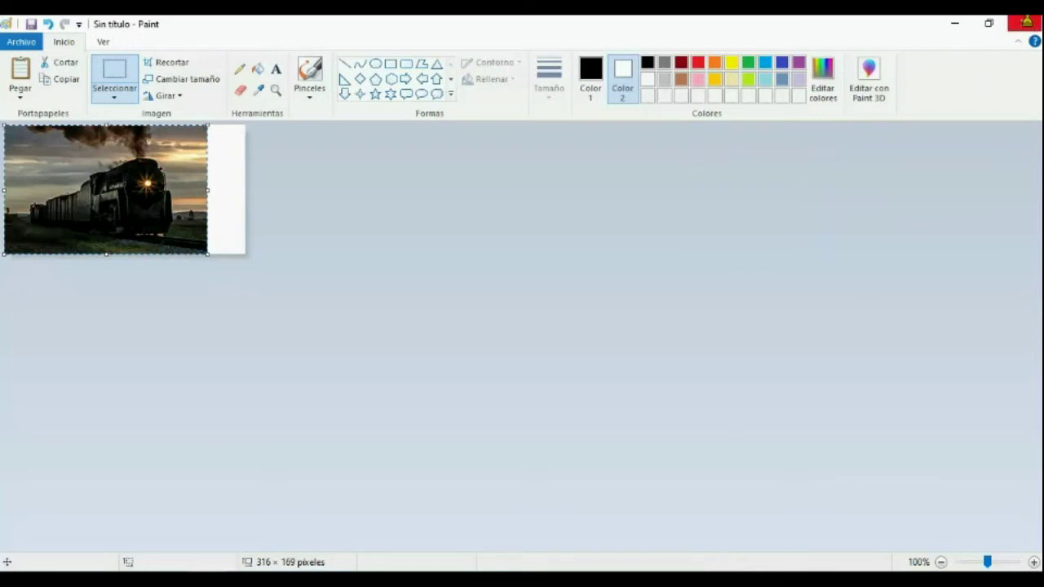
pyautogui.click(518, 305)
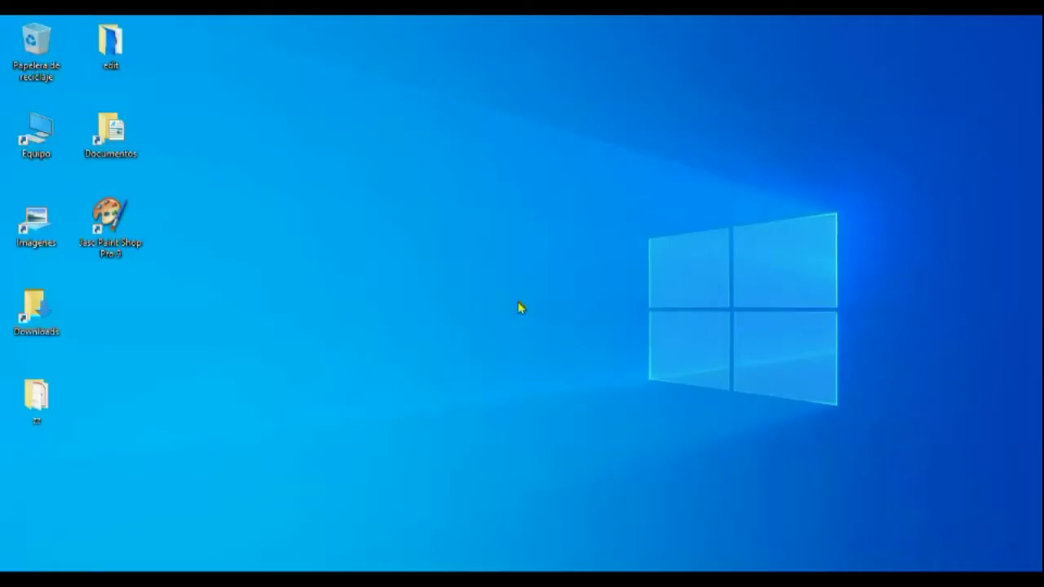
pyautogui.doubleClick(110, 222)
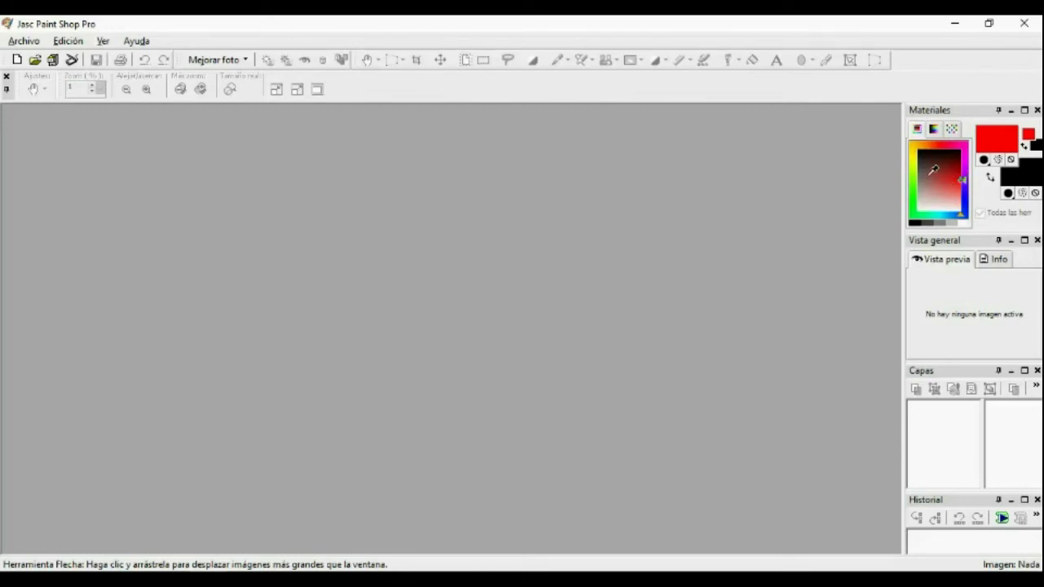
pyautogui.click(22, 40)
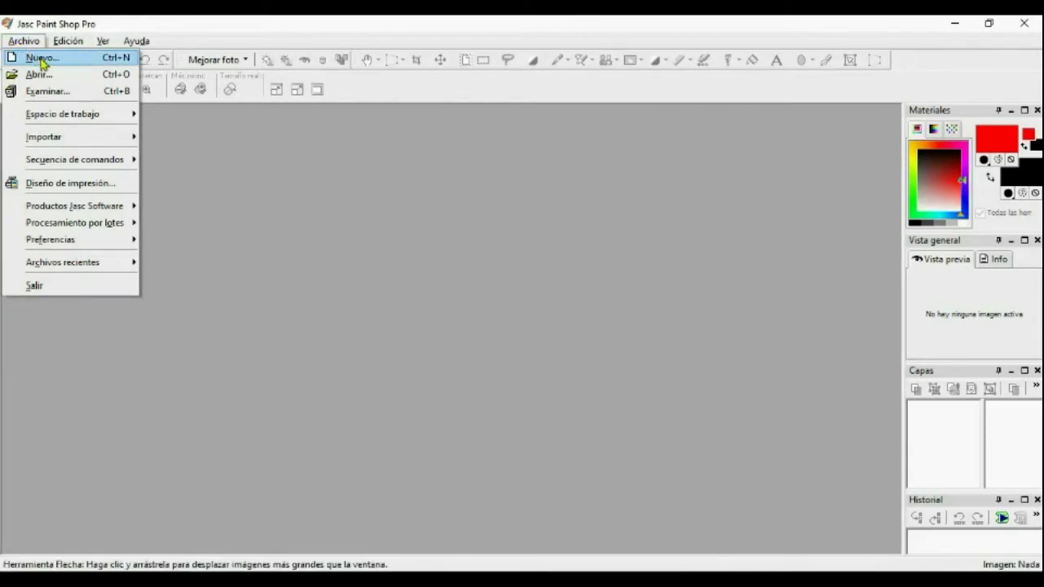
pyautogui.moveTo(46, 119)
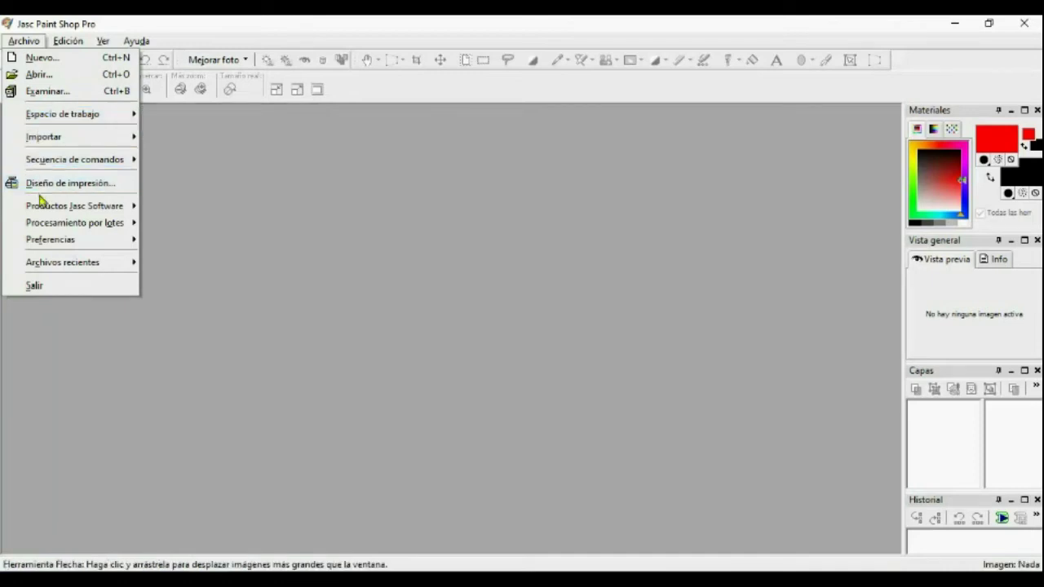
pyautogui.click(67, 41)
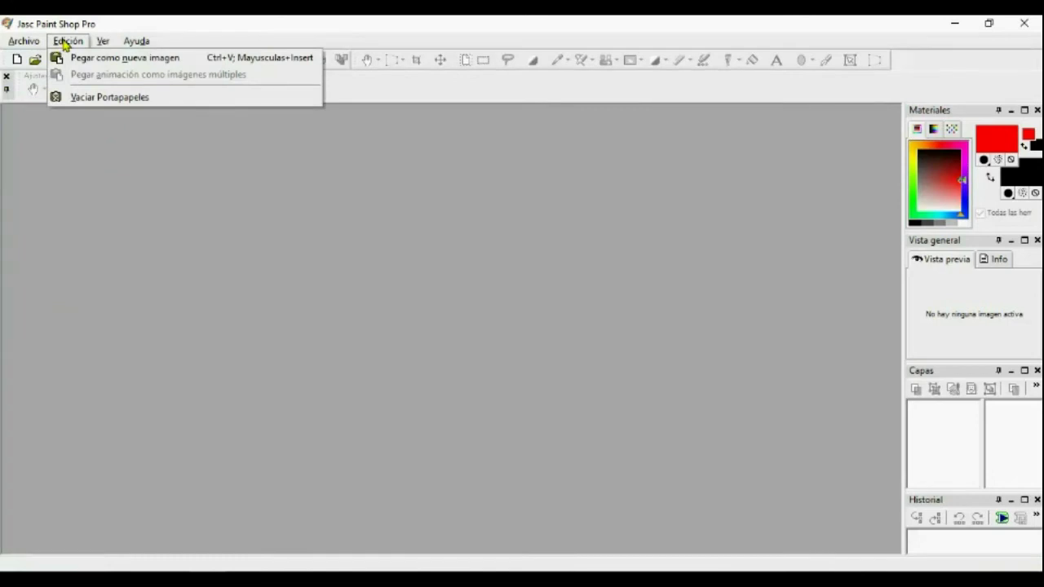
pyautogui.click(70, 135)
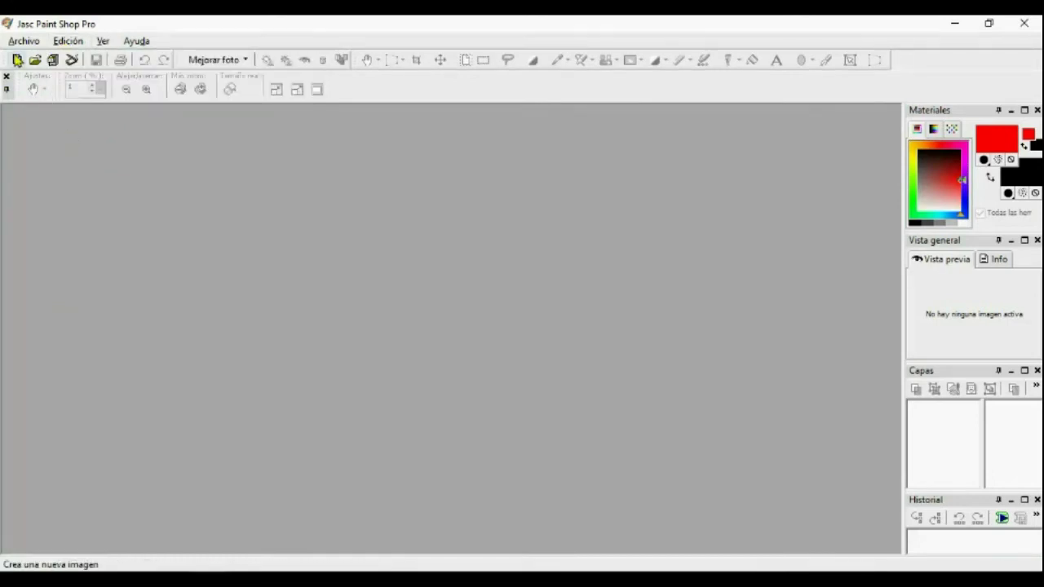
# Create a new raster-background image measuring 25.400 × 12.700 cm at 78.740 pixels/cm, keeping centimetres as the unit
pyautogui.click(22, 41)
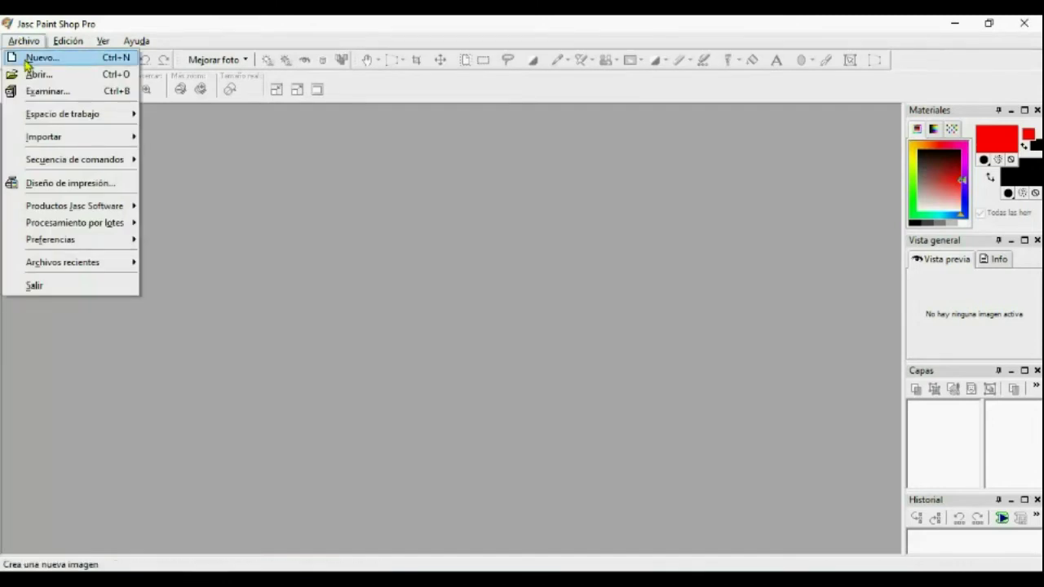
pyautogui.click(28, 59)
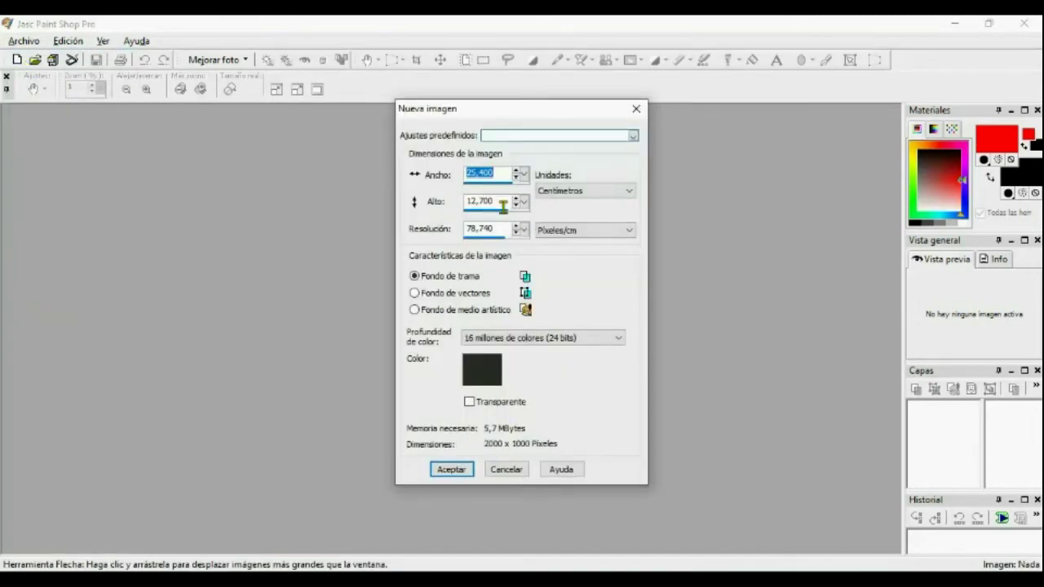
pyautogui.click(629, 192)
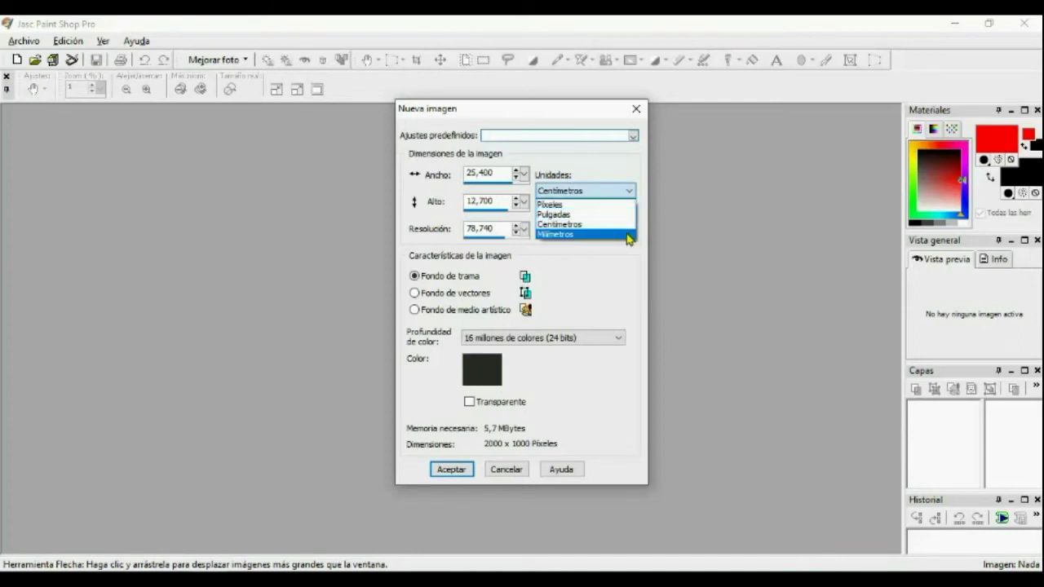
pyautogui.click(626, 226)
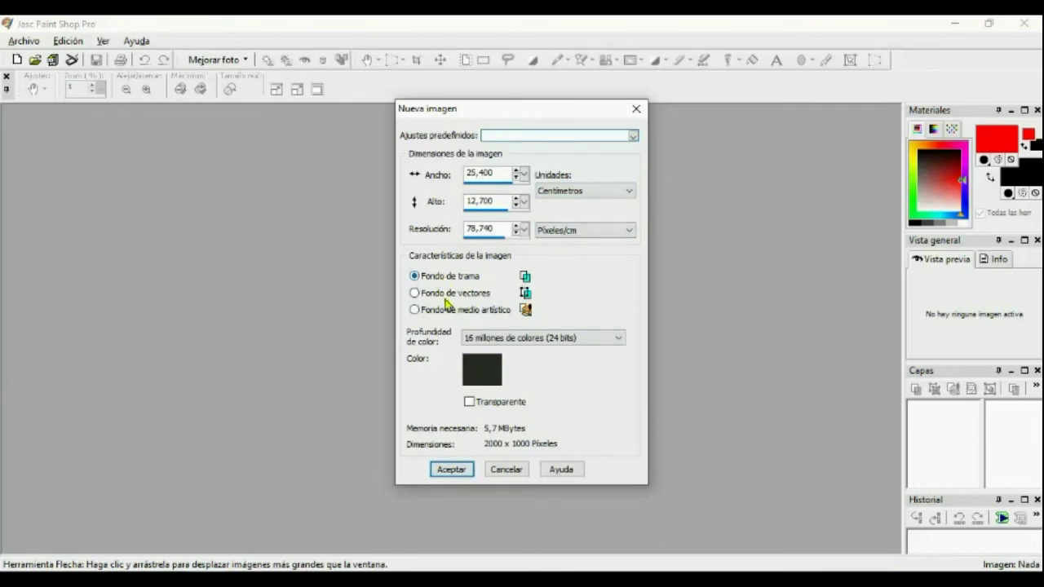
pyautogui.click(445, 471)
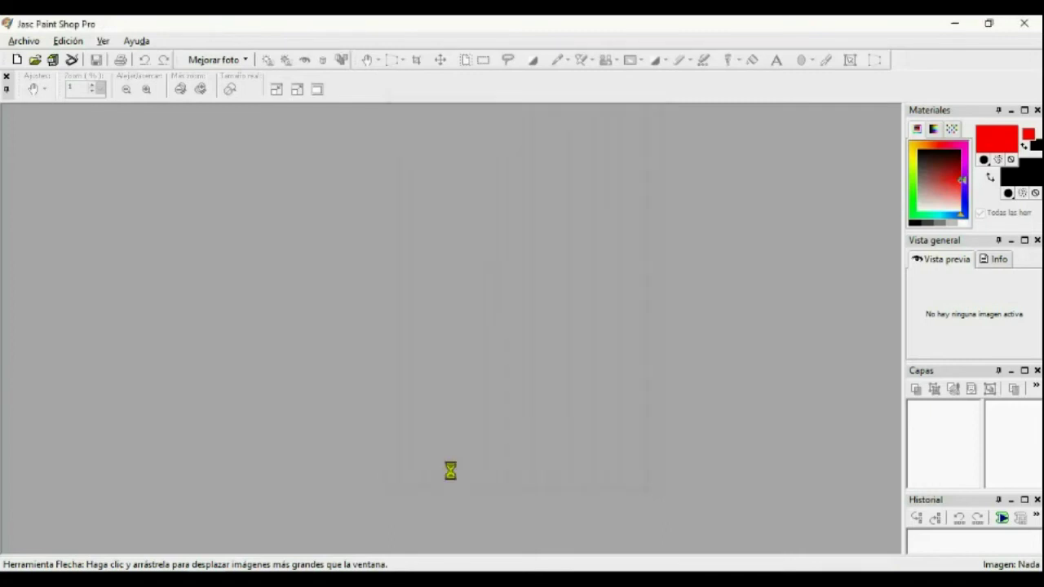
# Zoom the new blank image in and out, ending at 30%
pyautogui.scroll(-1, 604, 319)
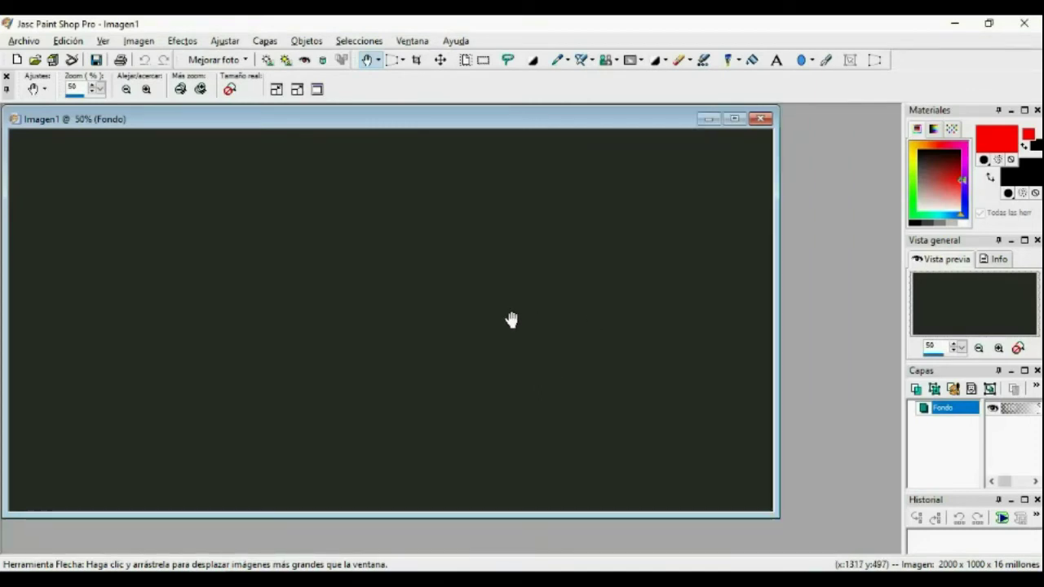
pyautogui.scroll(-2, 511, 320)
pyautogui.scroll(2, 511, 322)
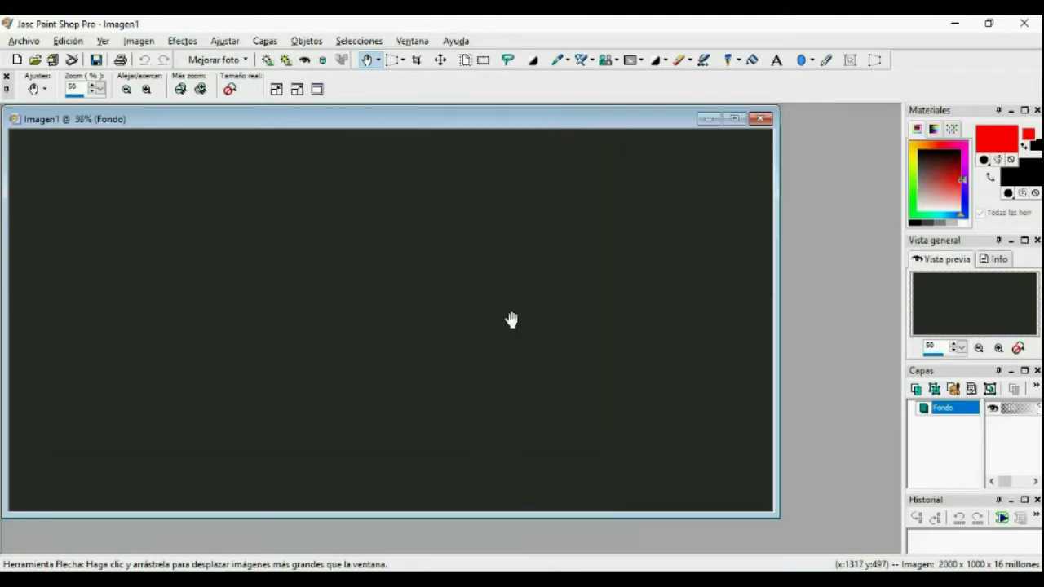
pyautogui.scroll(-2, 512, 322)
pyautogui.scroll(2, 510, 318)
pyautogui.scroll(-2, 512, 322)
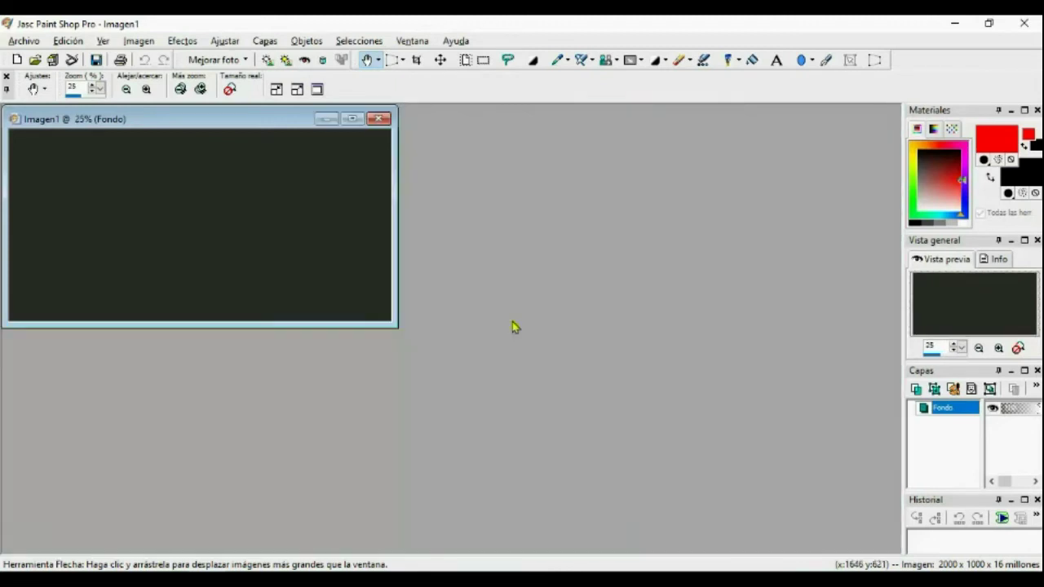
pyautogui.scroll(-1, 512, 326)
pyautogui.scroll(3, 512, 325)
pyautogui.scroll(-2, 512, 325)
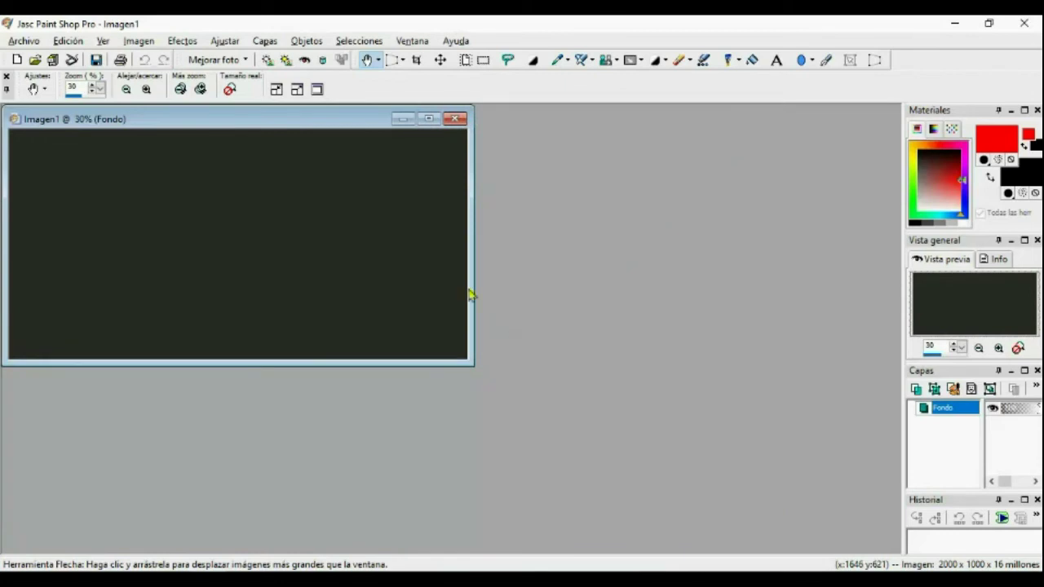
# Examine the file, editing and view commands, including the zoom and toolbar options
pyautogui.click(23, 41)
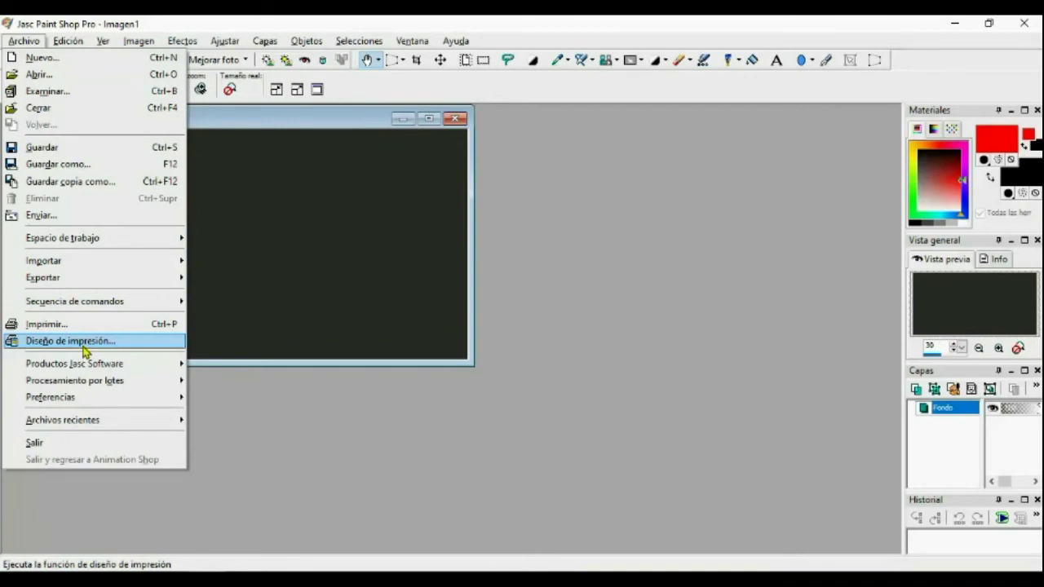
pyautogui.moveTo(67, 40)
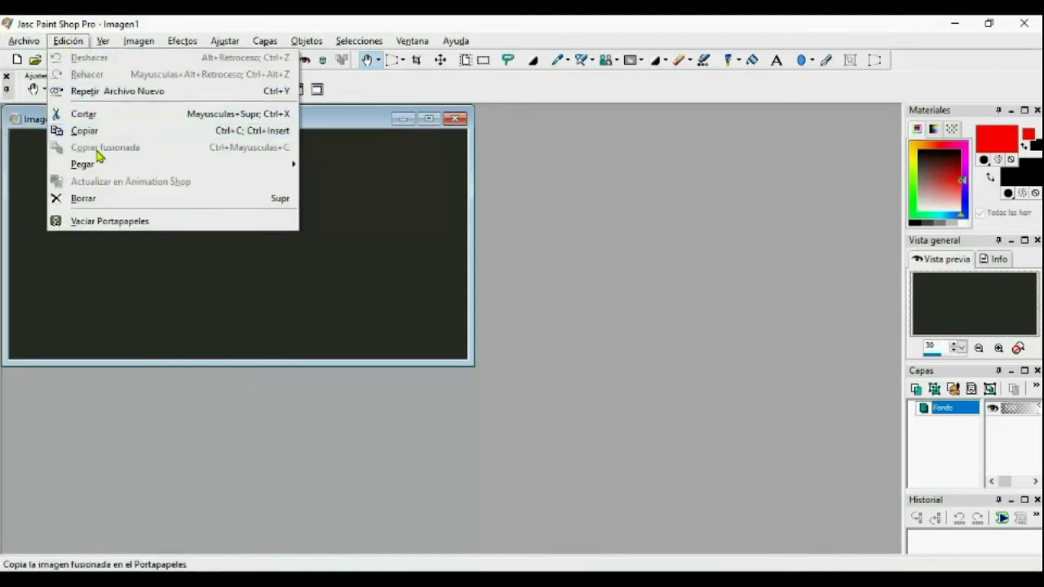
pyautogui.moveTo(107, 42)
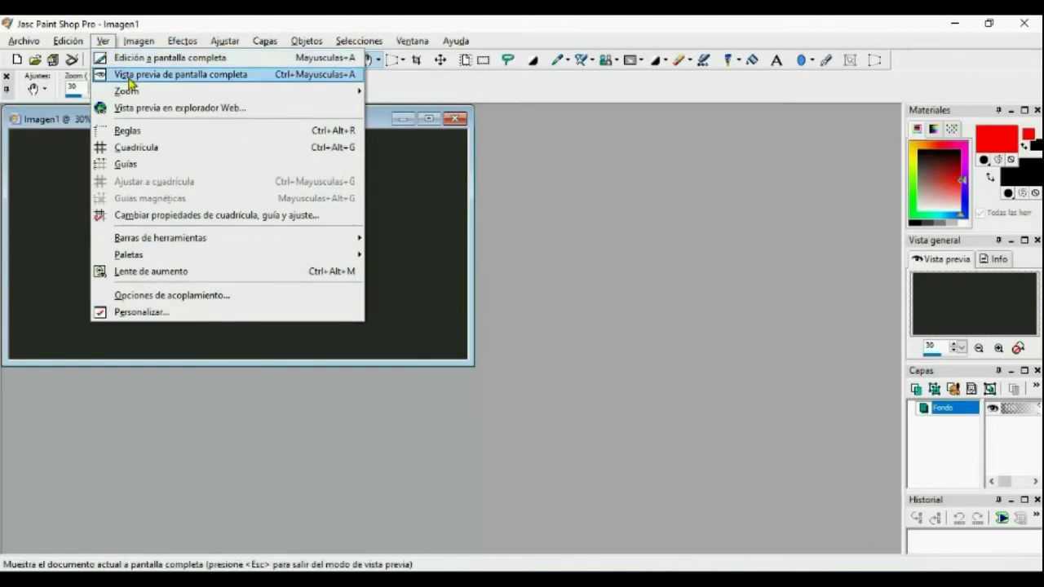
pyautogui.moveTo(136, 95)
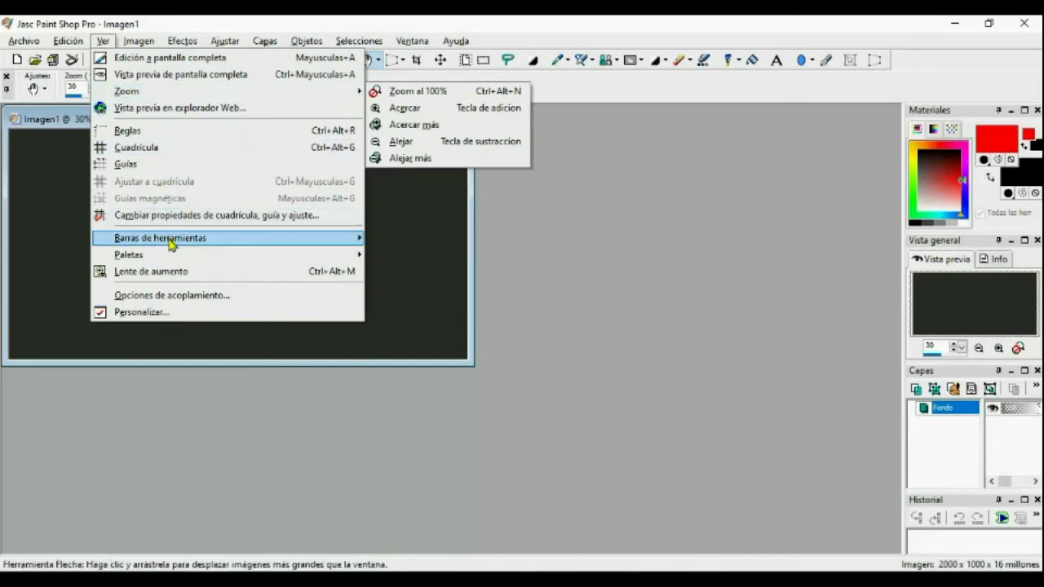
pyautogui.moveTo(171, 243)
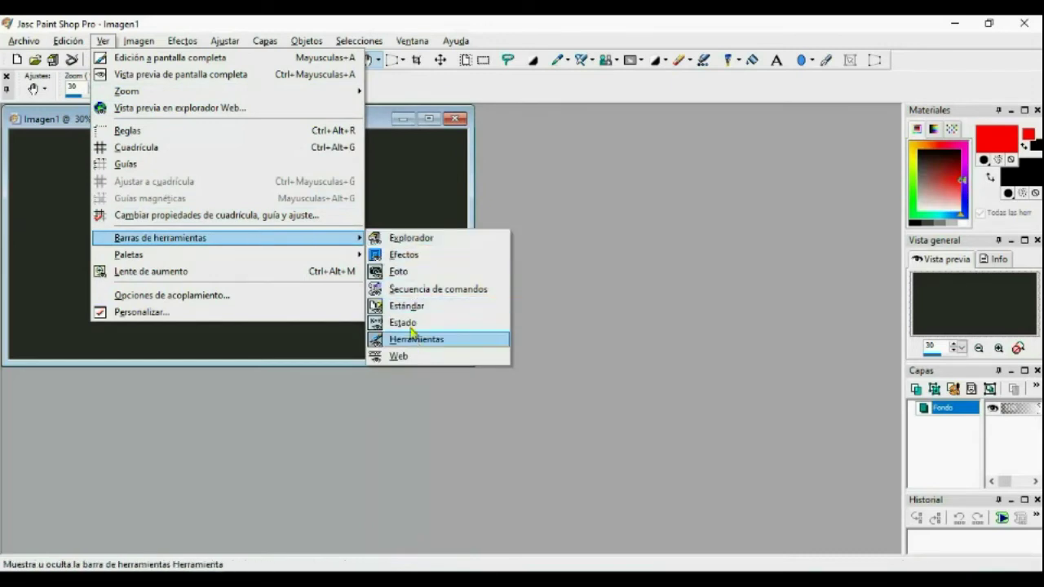
pyautogui.moveTo(292, 258)
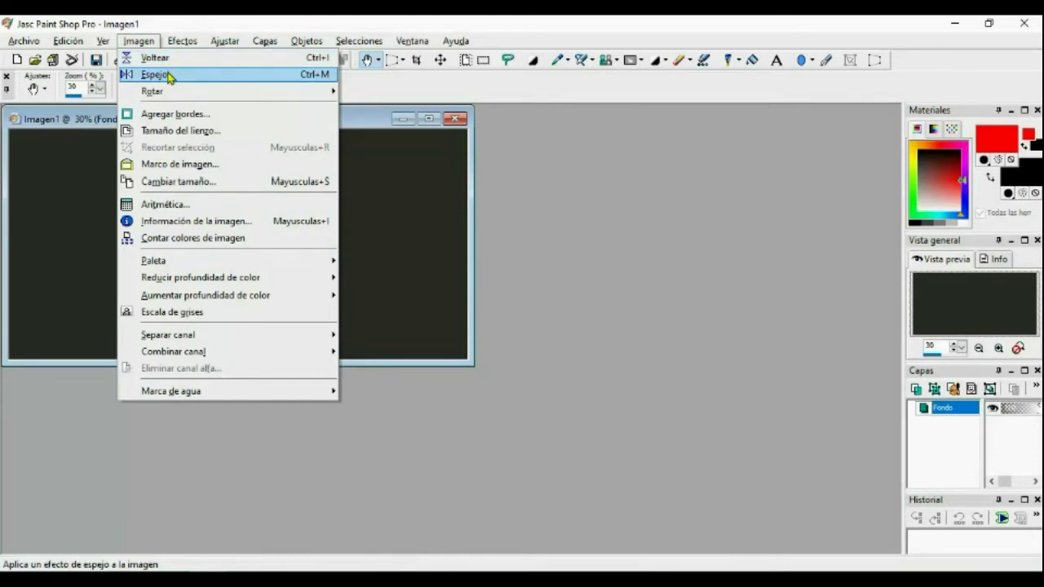
# Examine the image transformation commands and the available effect categories
pyautogui.moveTo(170, 97)
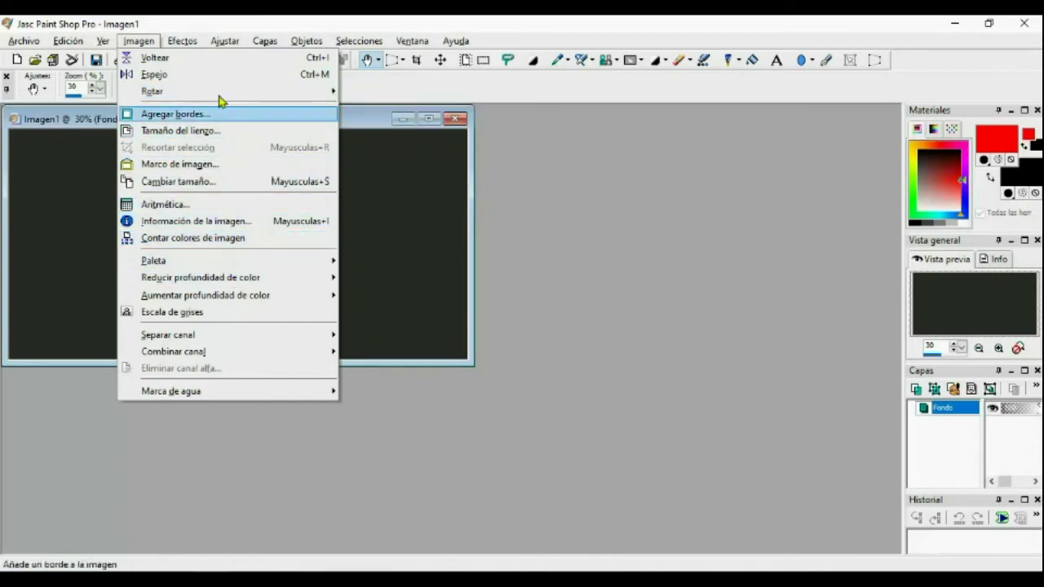
pyautogui.click(186, 43)
pyautogui.click(186, 42)
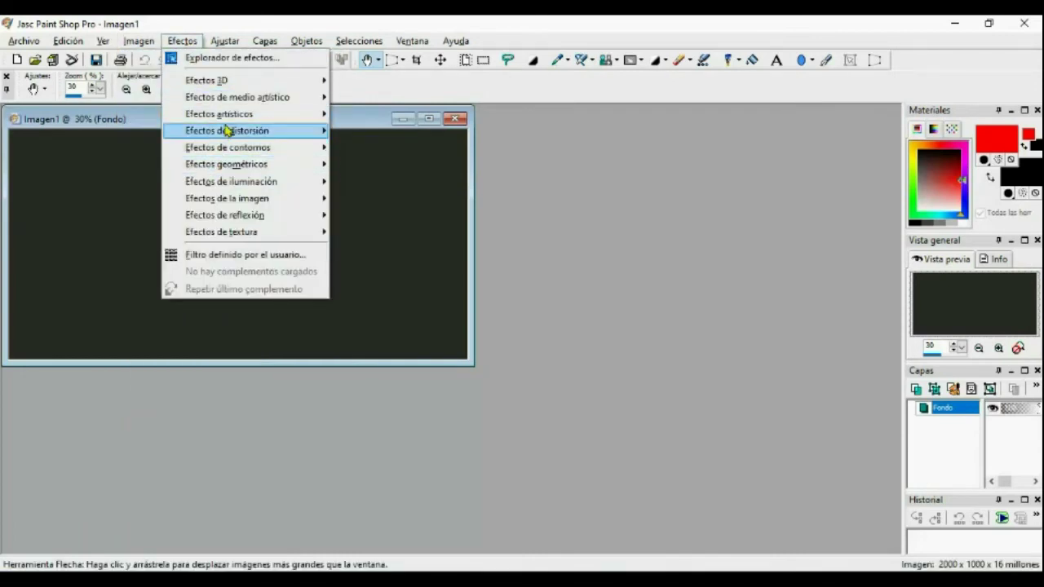
# Examine the photo adjustment commands for colour balance, brightness and contrast, hue and saturation, noise, blur, sharpness and softness
pyautogui.moveTo(234, 46)
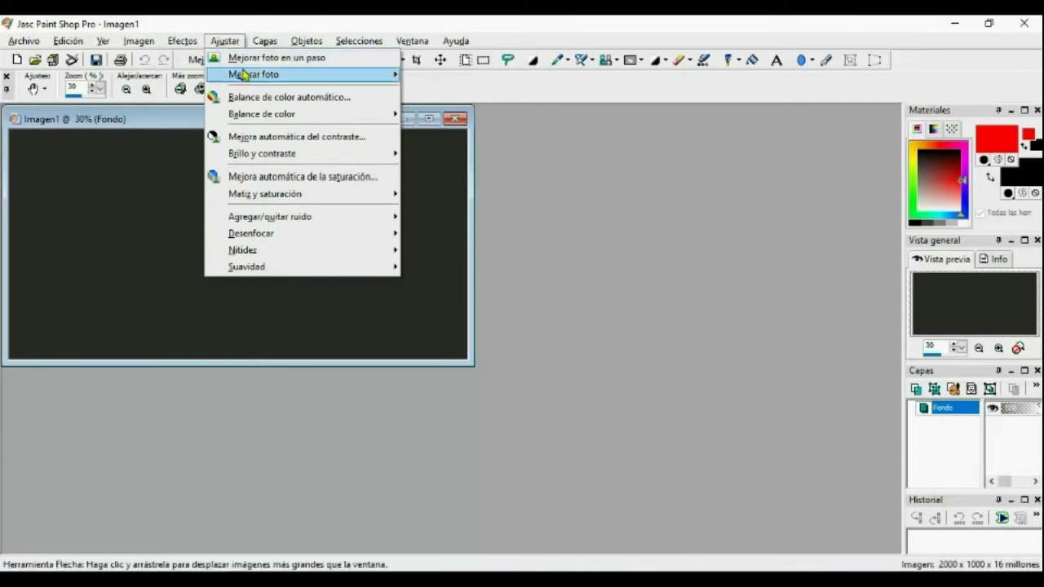
pyautogui.moveTo(250, 78)
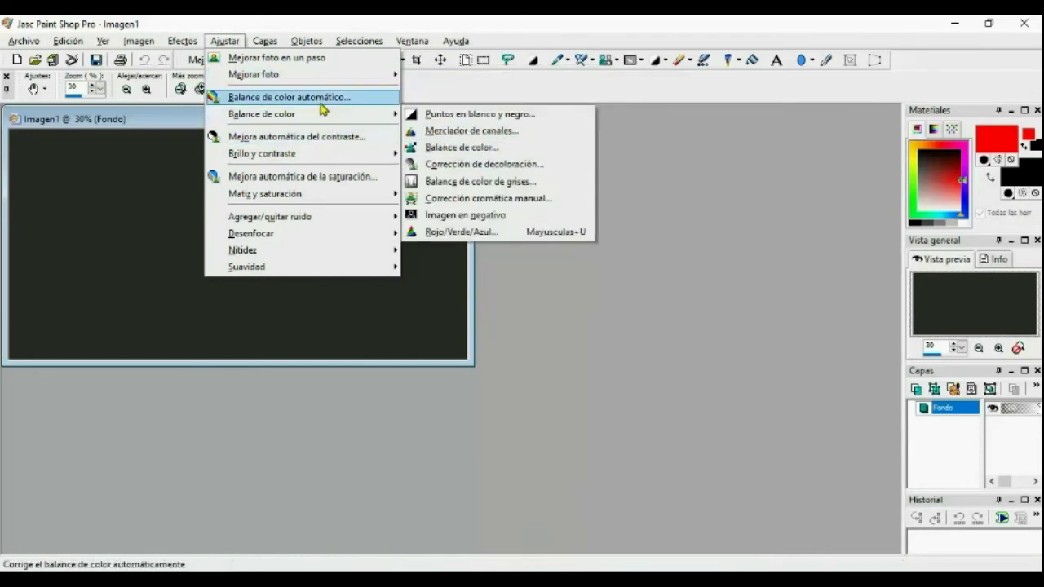
pyautogui.moveTo(322, 121)
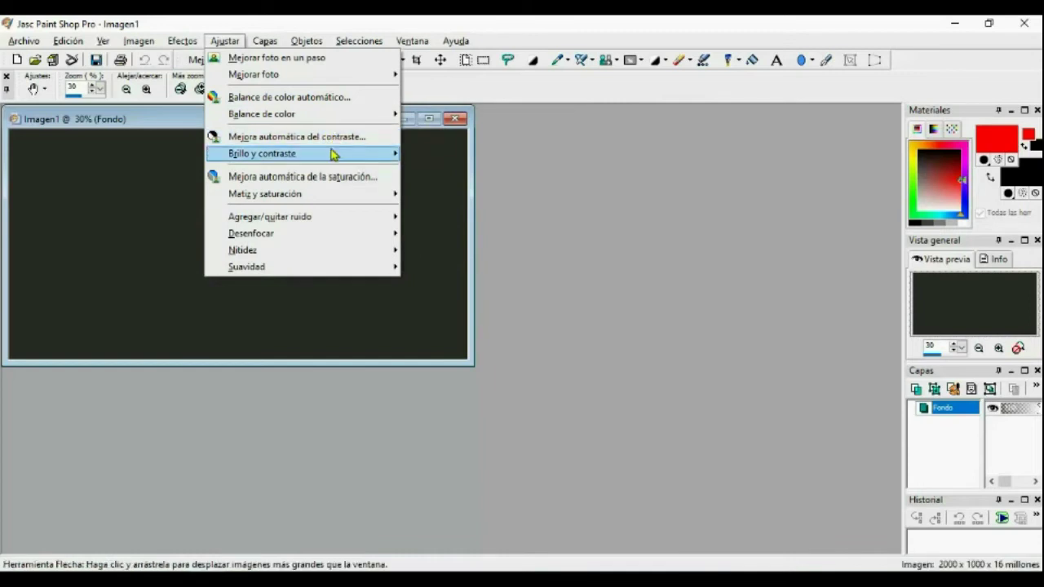
pyautogui.moveTo(332, 155)
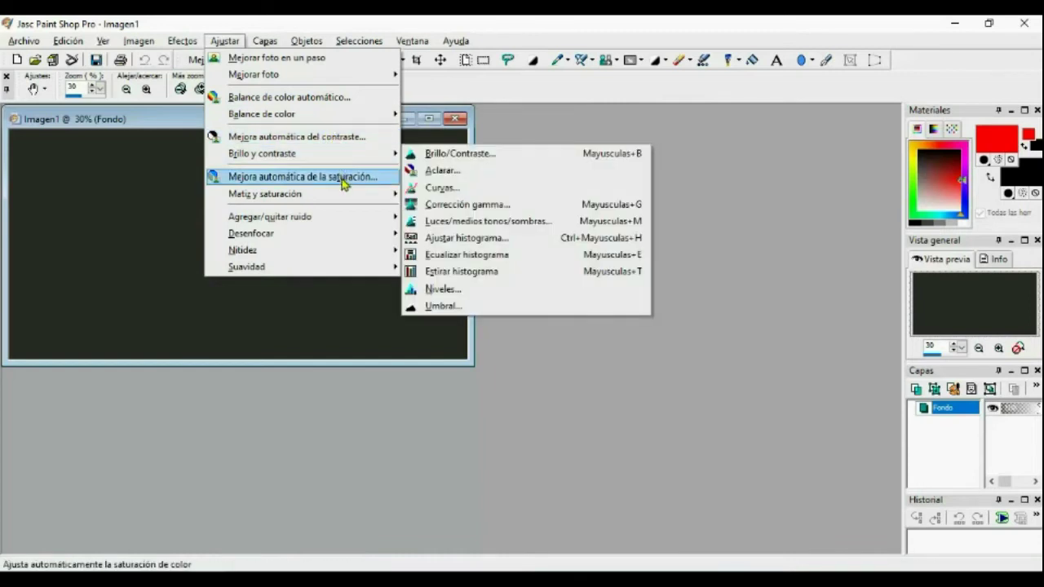
pyautogui.moveTo(343, 201)
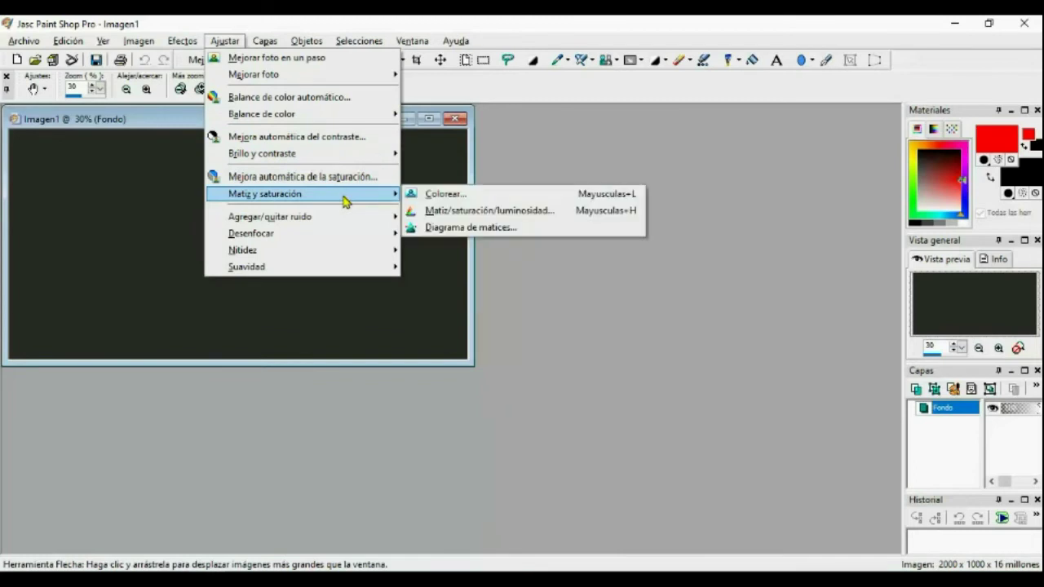
pyautogui.moveTo(341, 224)
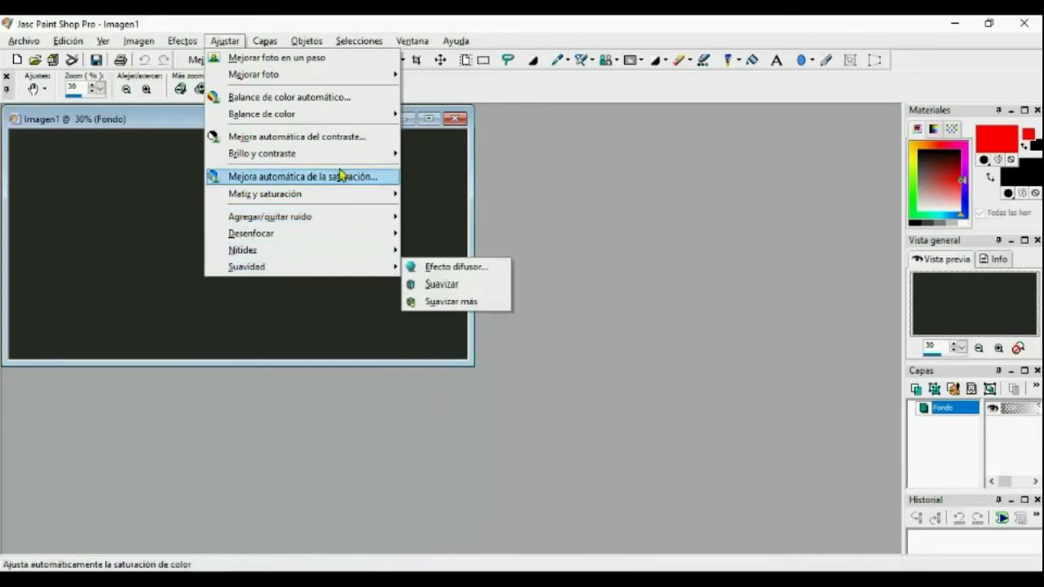
# Examine the commands for layers, vector objects, selections and window arrangement
pyautogui.moveTo(265, 42)
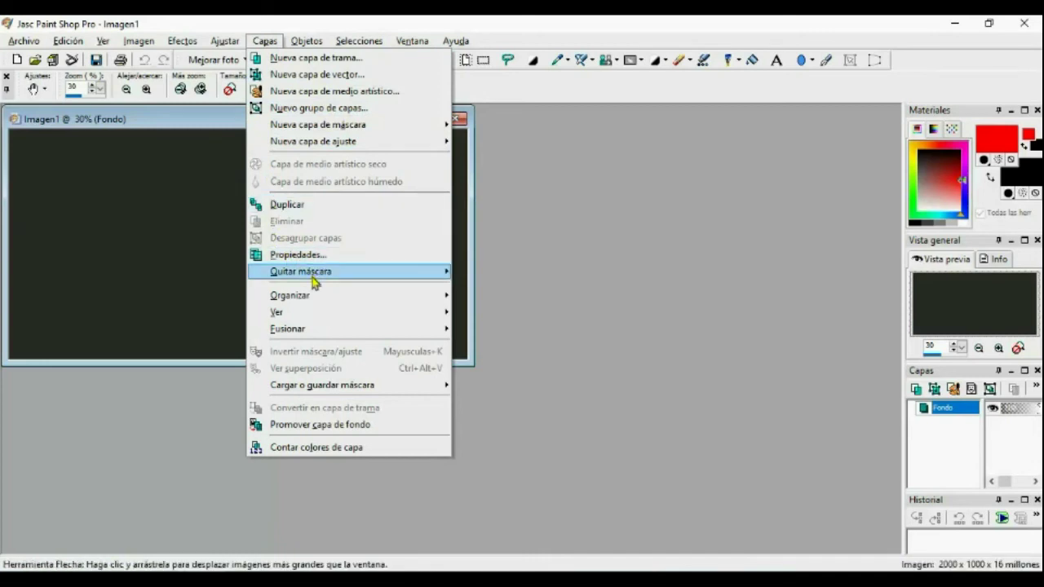
pyautogui.moveTo(312, 328)
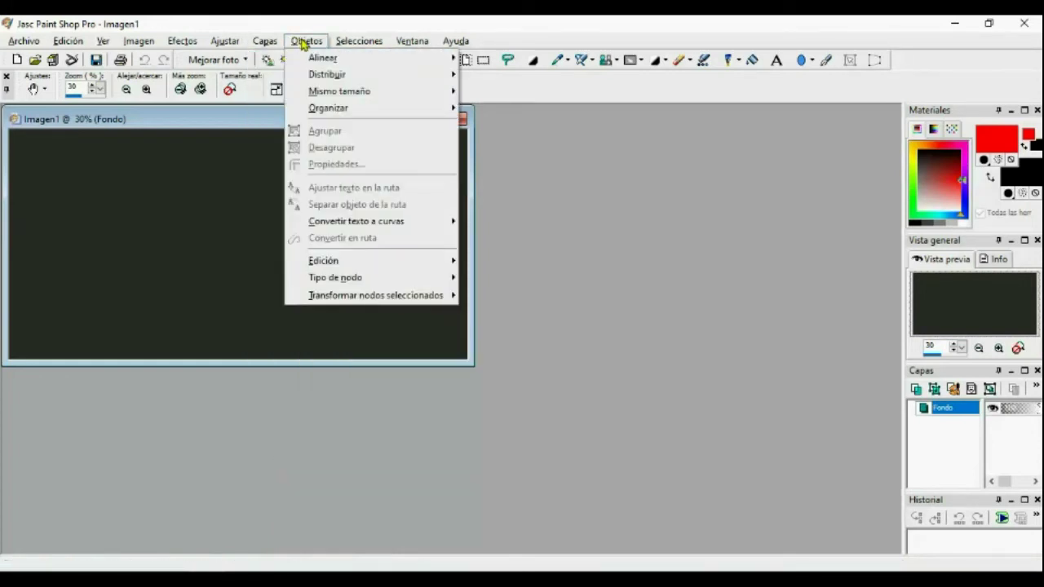
pyautogui.moveTo(359, 44)
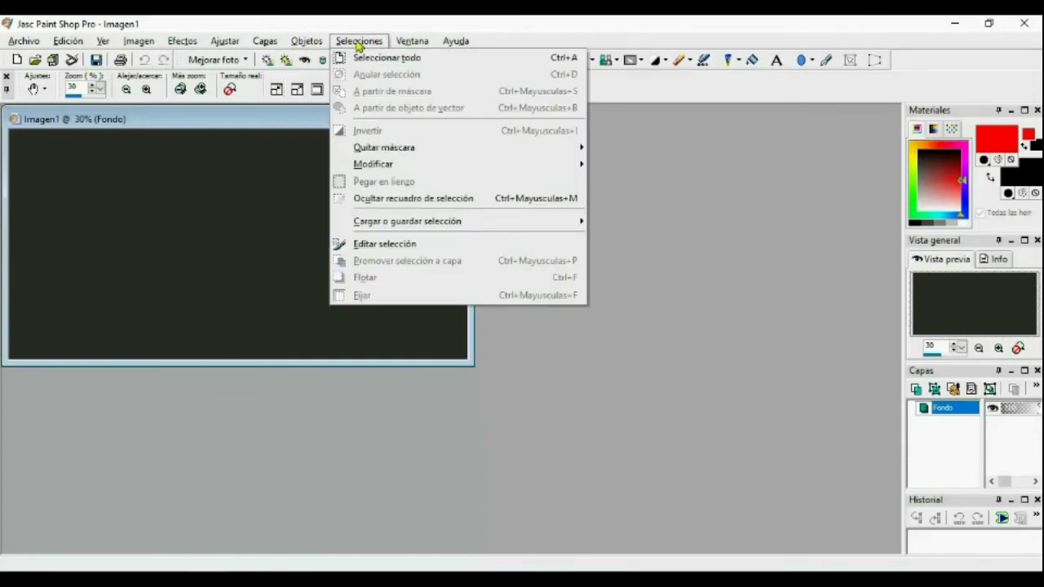
pyautogui.moveTo(406, 51)
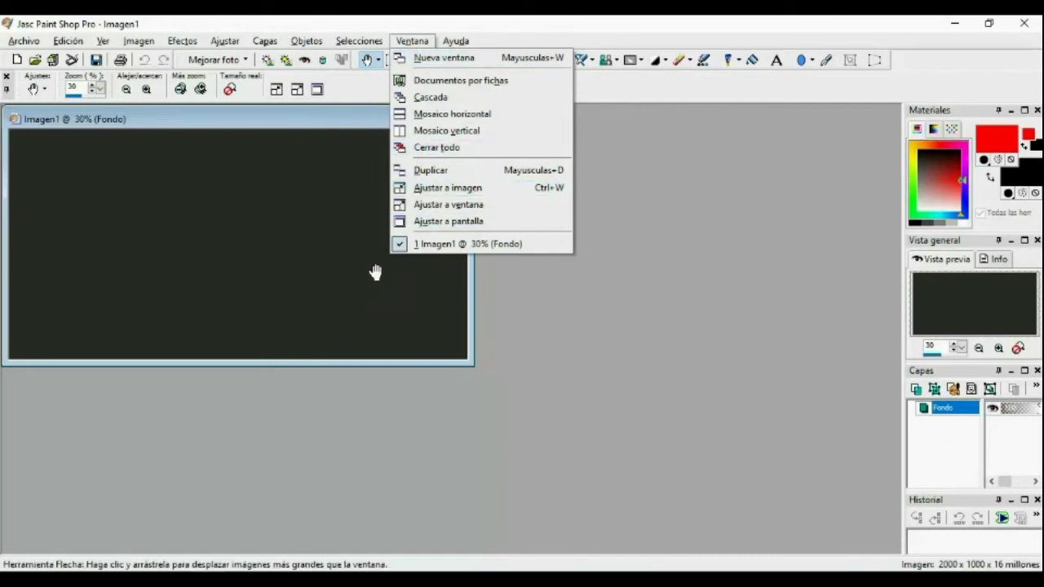
pyautogui.click(640, 286)
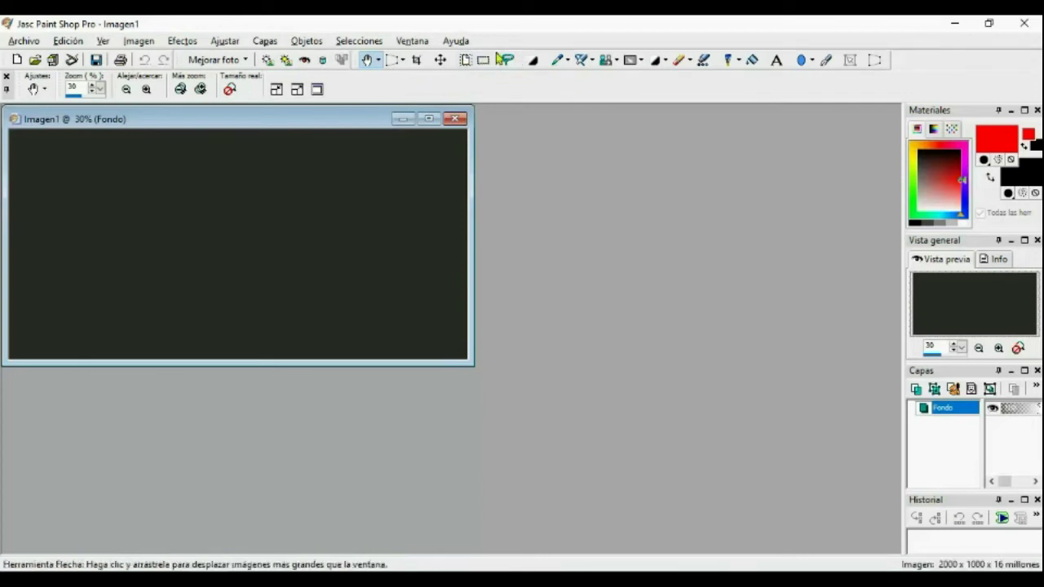
# Examine the drawing tools, including the brush and airbrush variants and the rectangle, ellipse, symmetric and preset shapes
pyautogui.click(591, 64)
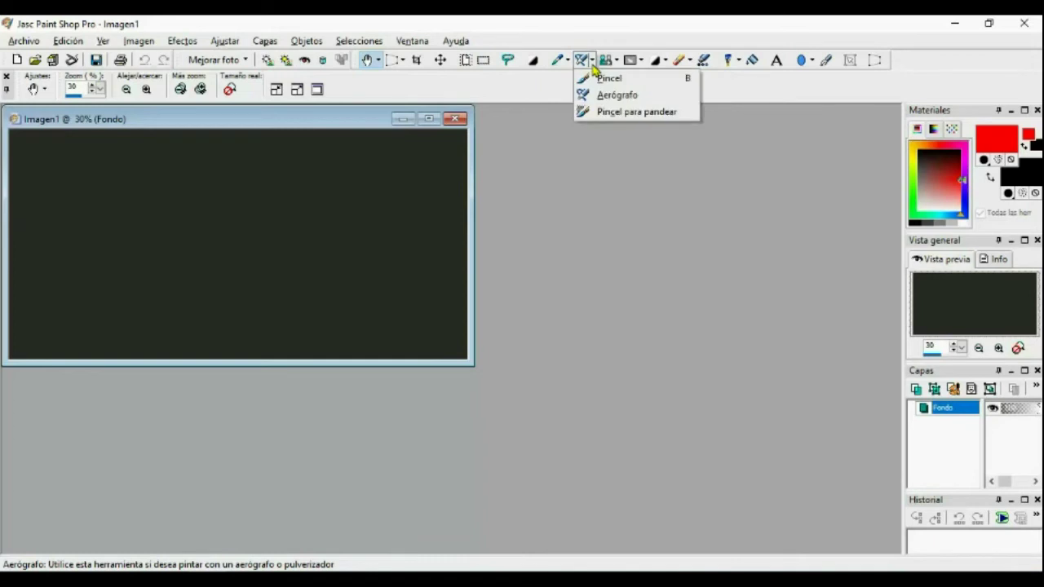
pyautogui.click(593, 65)
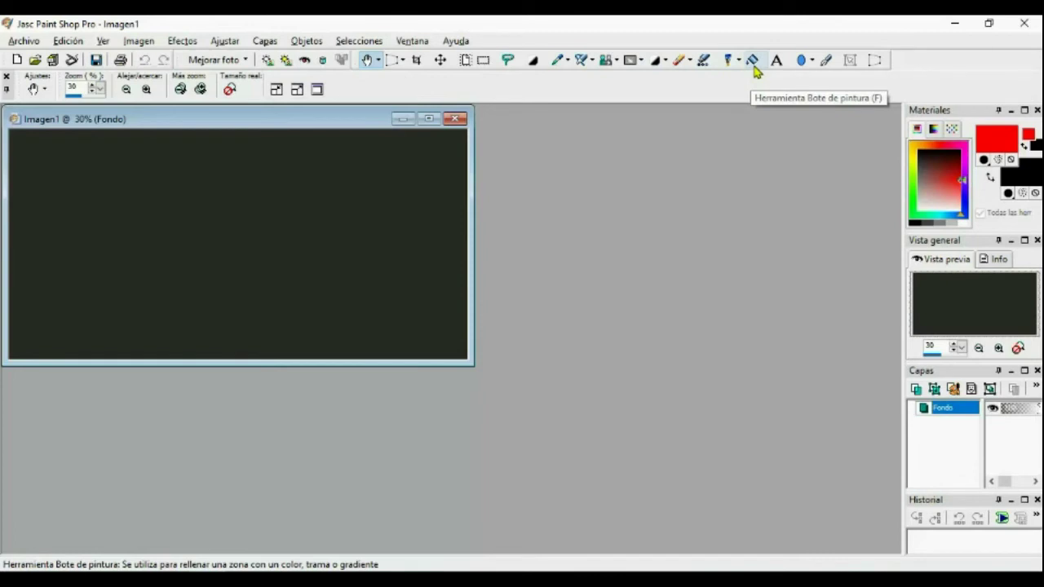
pyautogui.click(811, 63)
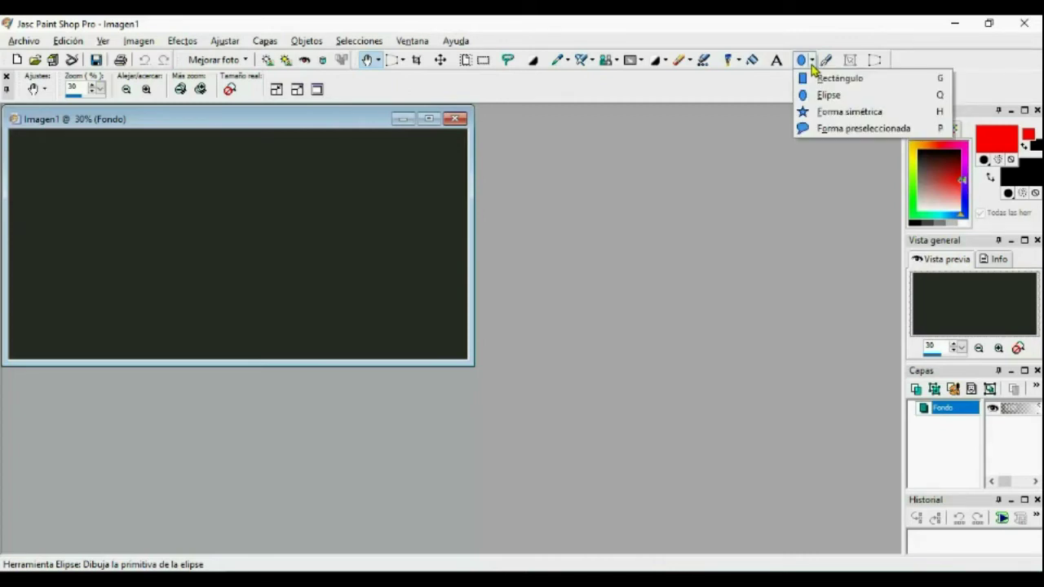
pyautogui.click(824, 66)
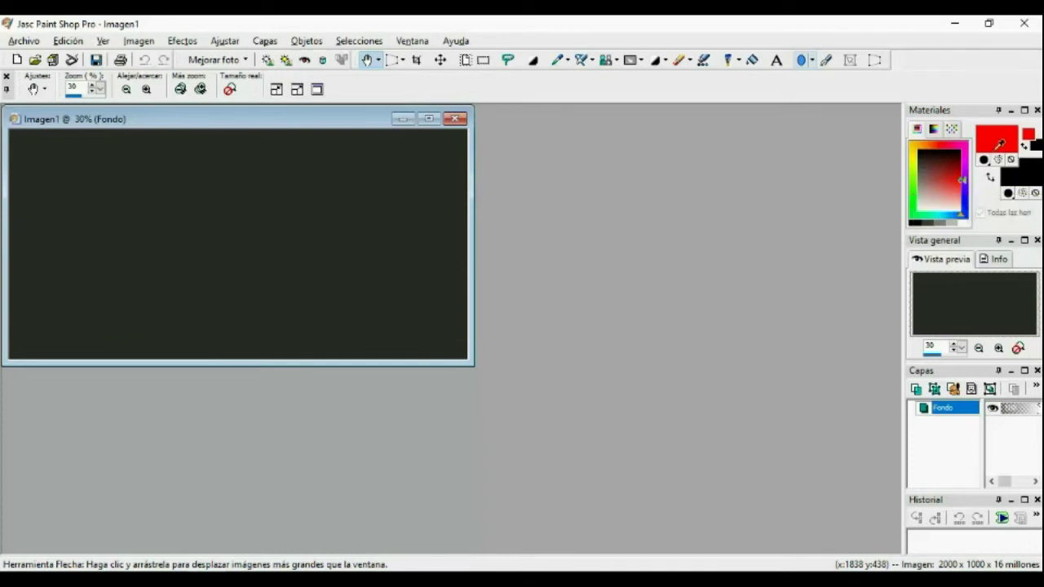
# Set the background material colour to white (#ffffff) and flood-fill the whole canvas with it
pyautogui.click(1022, 171)
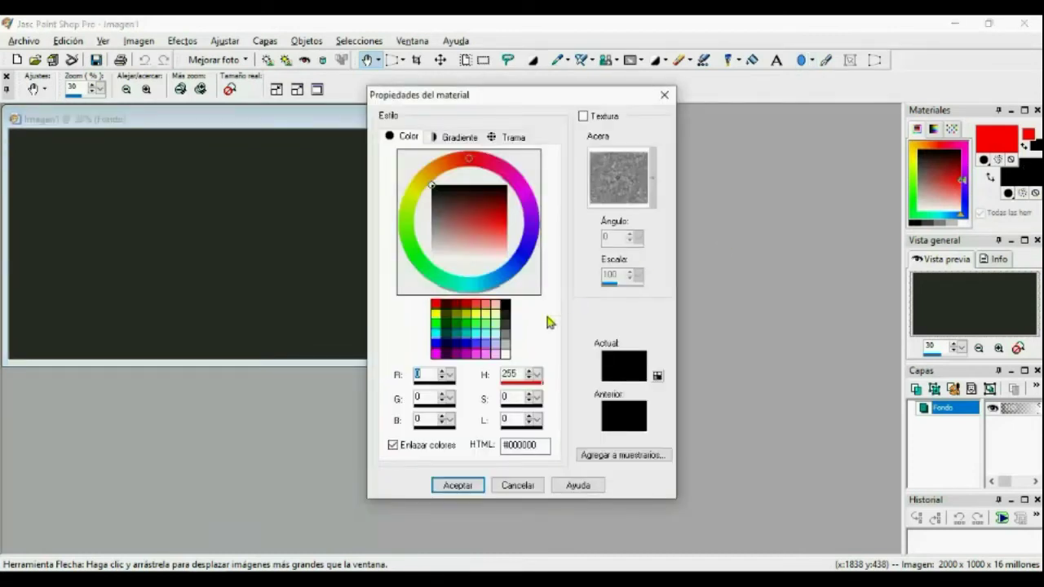
pyautogui.click(507, 353)
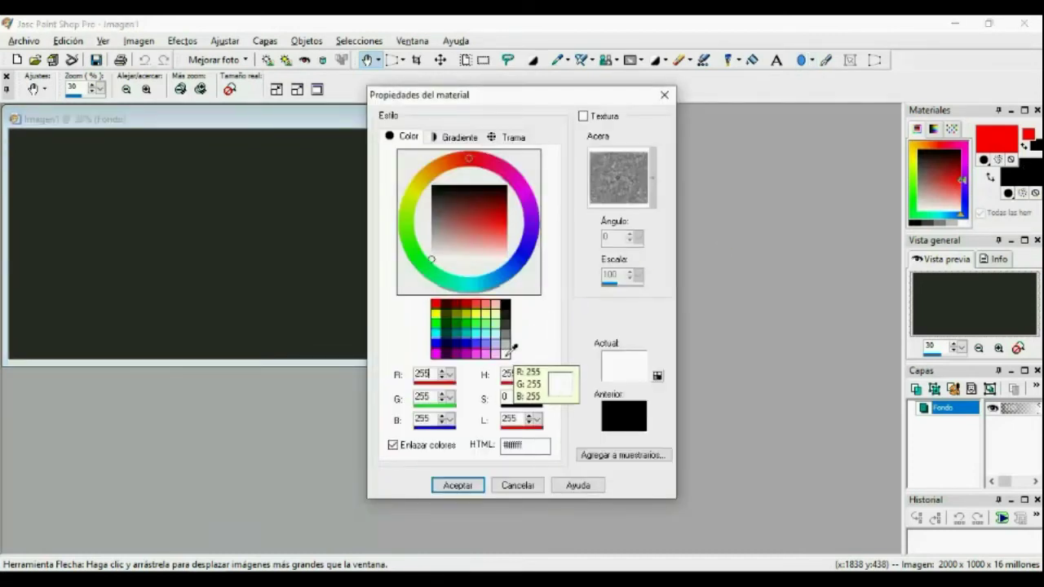
pyautogui.click(455, 486)
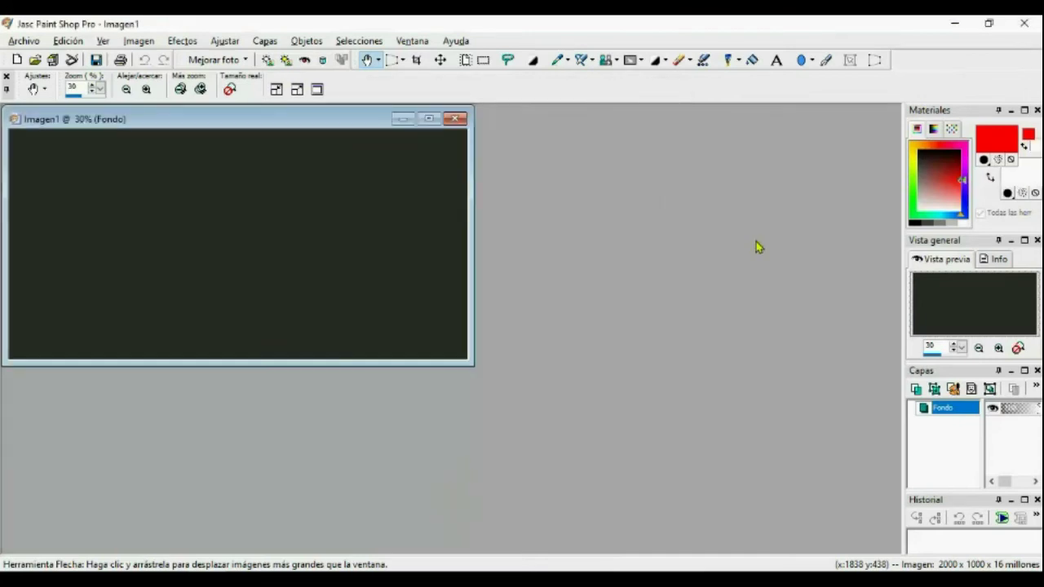
pyautogui.click(752, 61)
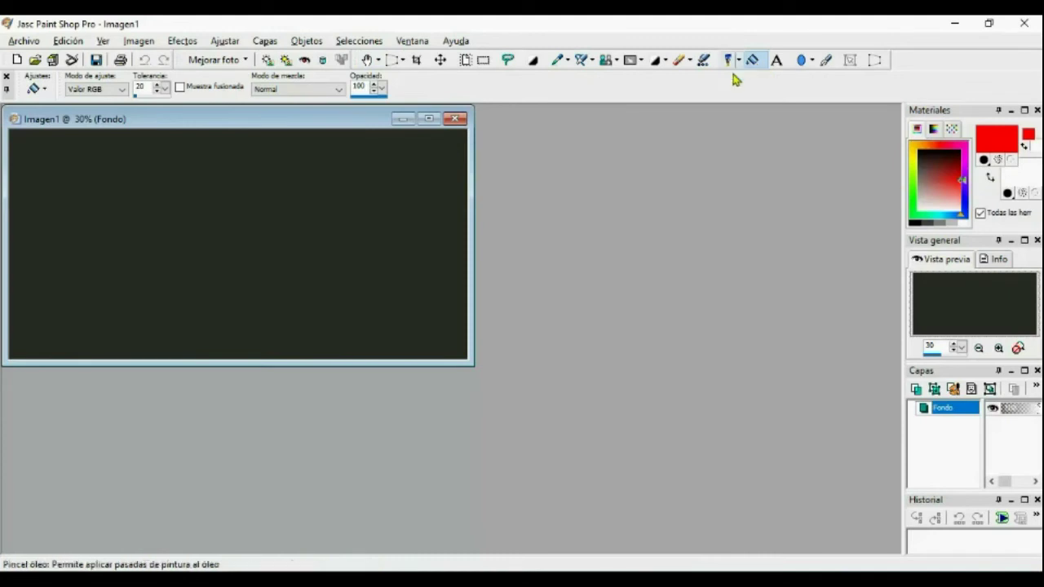
pyautogui.click(305, 192)
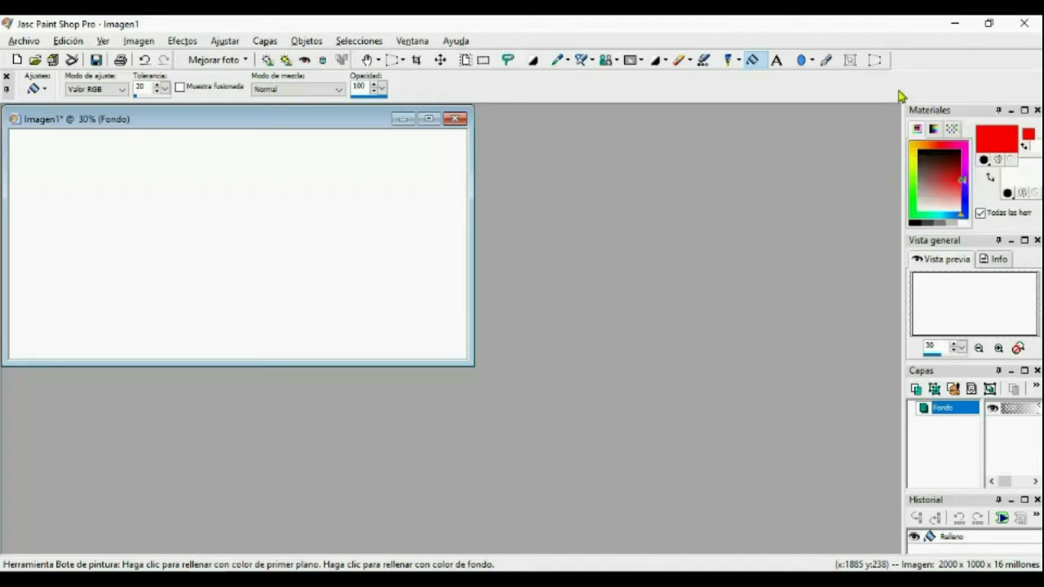
# Draw two horizontal red vector lines near the canvas's upper edge with the Pen tool, the upper 1.00 wide and the lower 5.00 wide
pyautogui.click(825, 60)
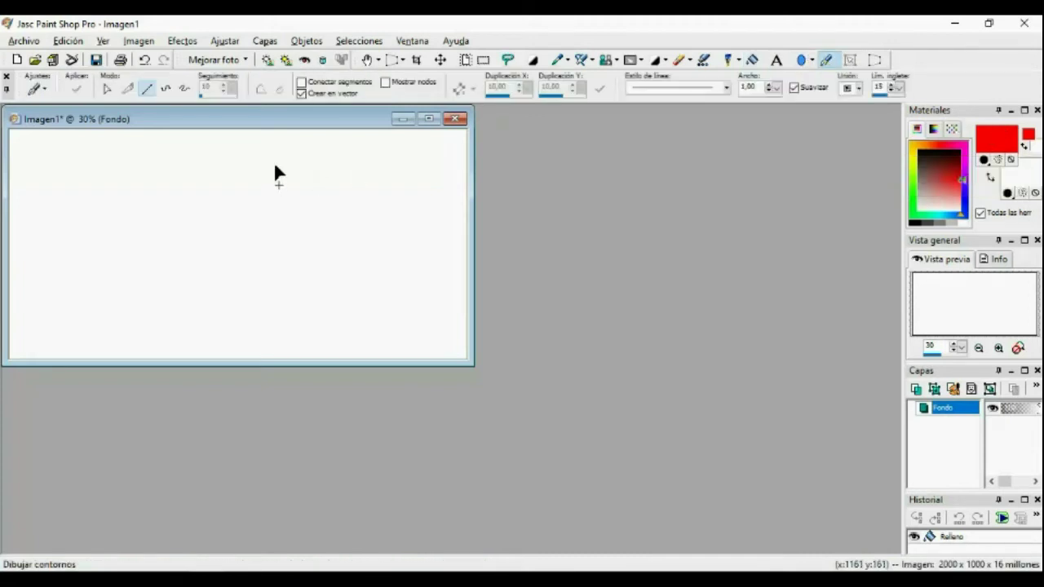
pyautogui.moveTo(274, 166); pyautogui.dragTo(390, 165)
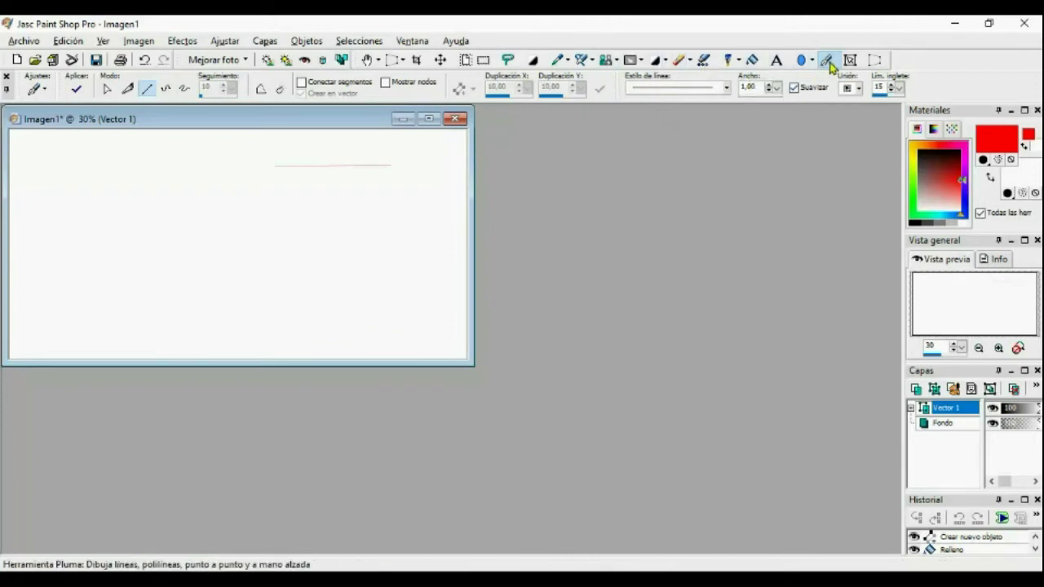
pyautogui.click(768, 84)
pyautogui.click(768, 84)
pyautogui.click(768, 83)
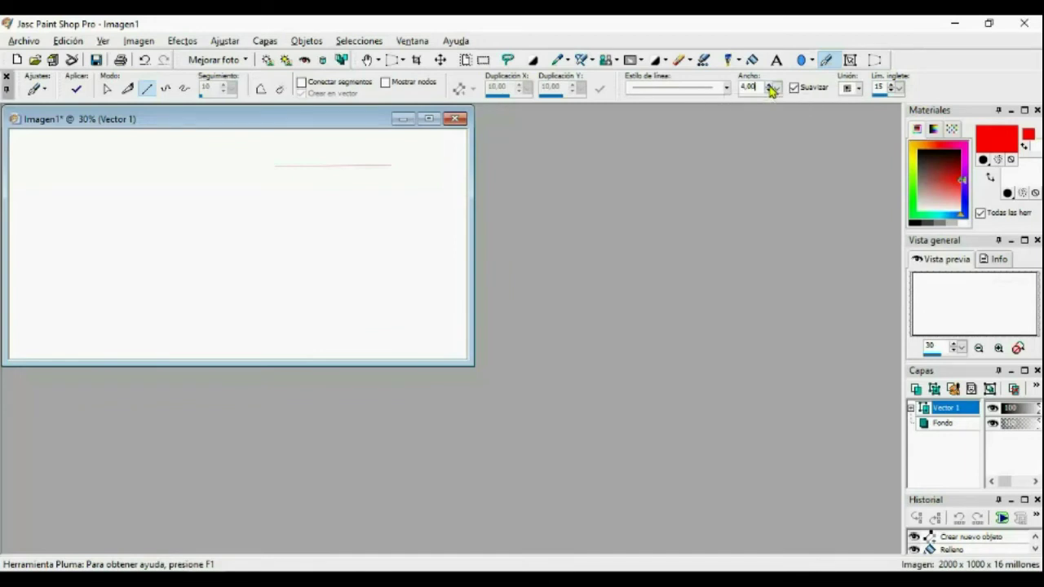
pyautogui.click(727, 88)
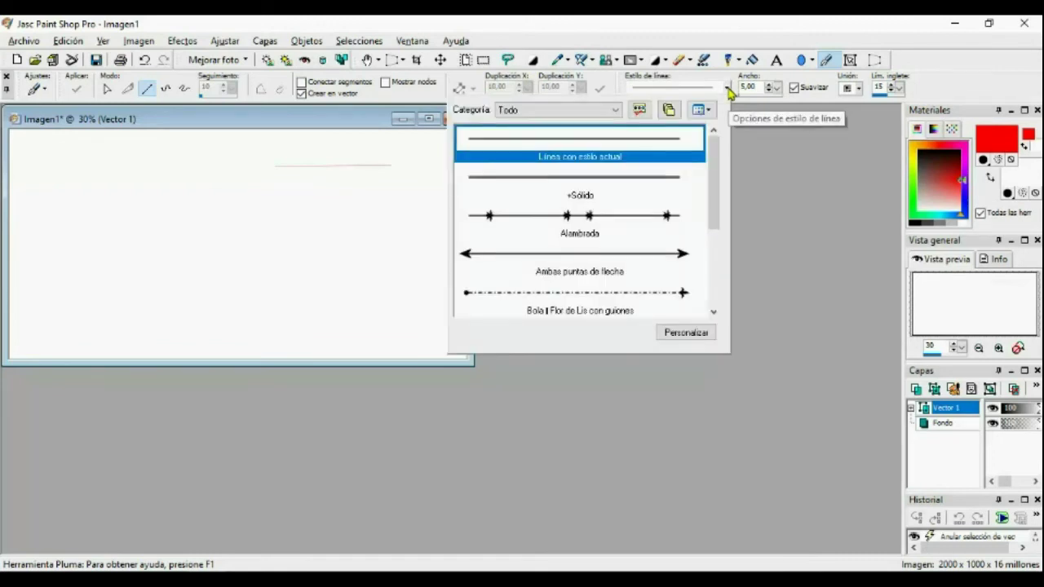
pyautogui.click(727, 88)
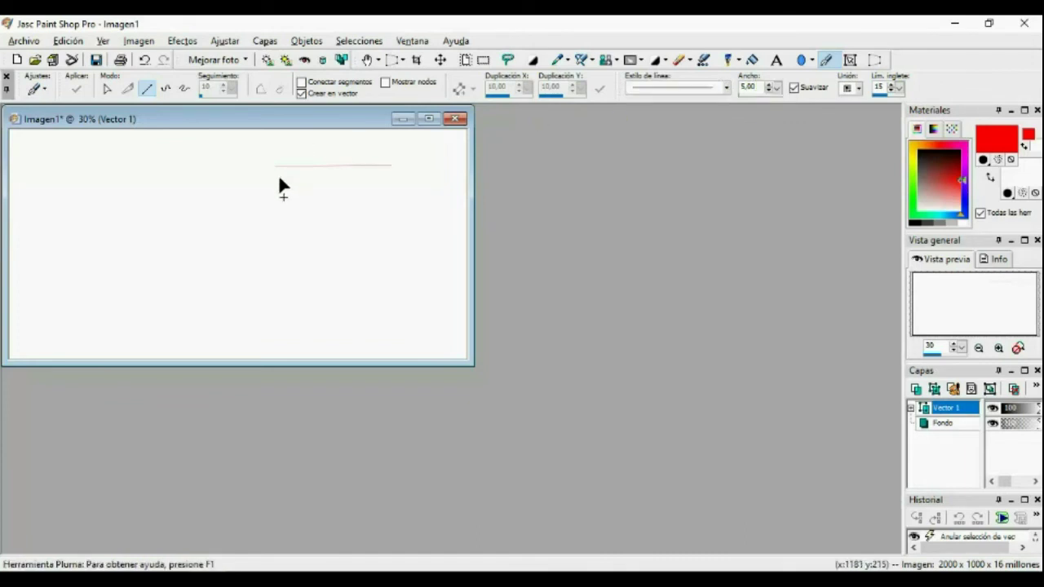
pyautogui.moveTo(279, 178); pyautogui.dragTo(387, 179)
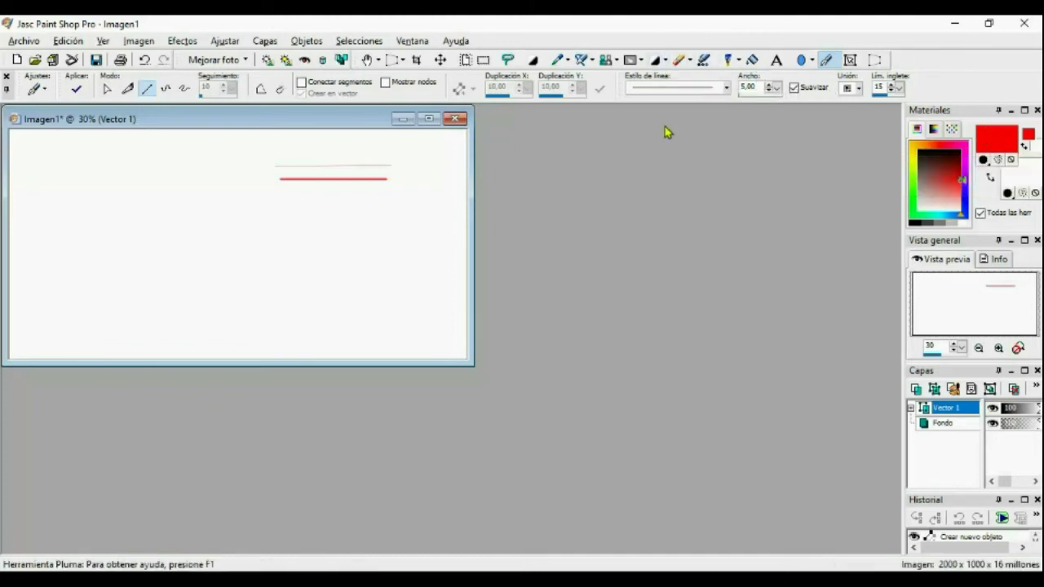
# Add the vector text "texto aqui" in Arial Black, size 24, below the two lines and view it at 100%
pyautogui.click(776, 63)
pyautogui.click(301, 253)
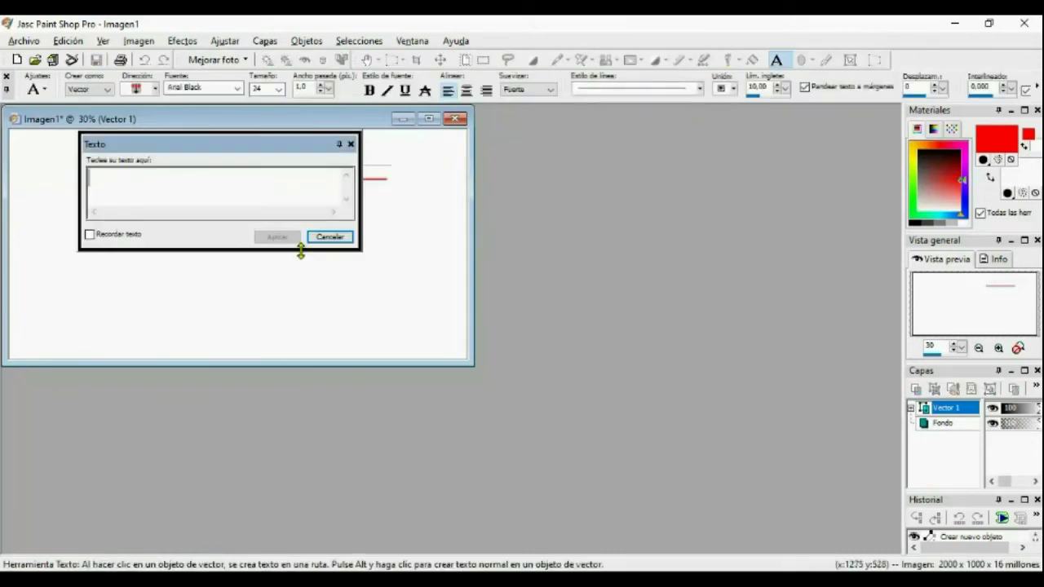
pyautogui.write('texto ')
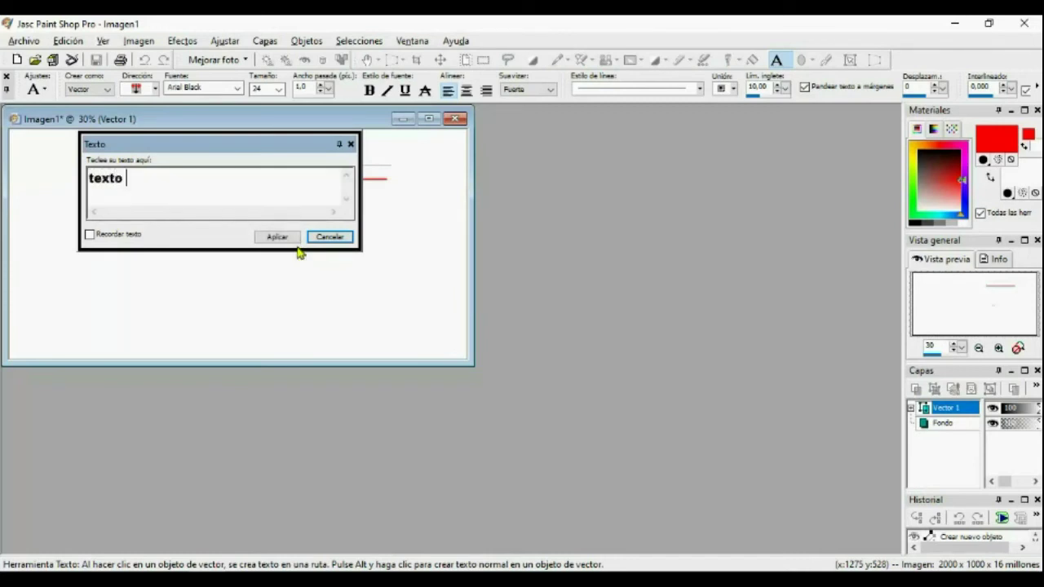
pyautogui.write('aqui')
pyautogui.click(269, 236)
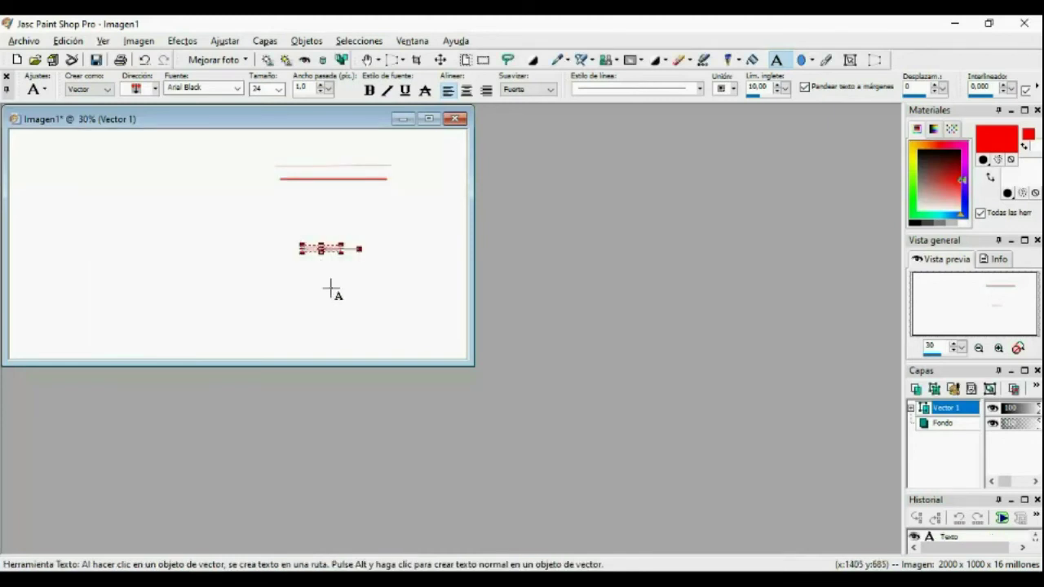
pyautogui.scroll(2, 326, 272)
pyautogui.scroll(3, 562, 334)
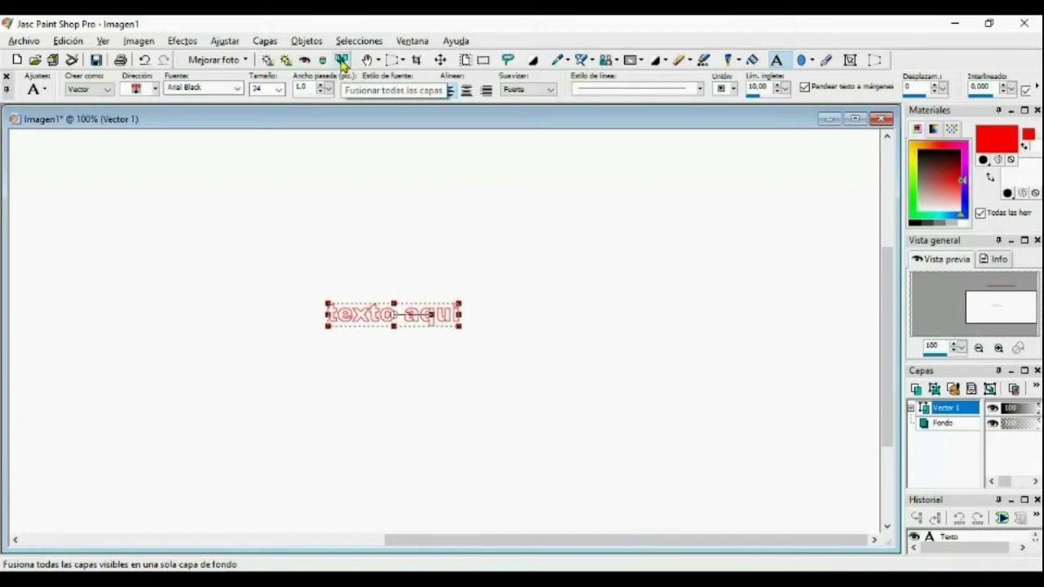
pyautogui.click(264, 41)
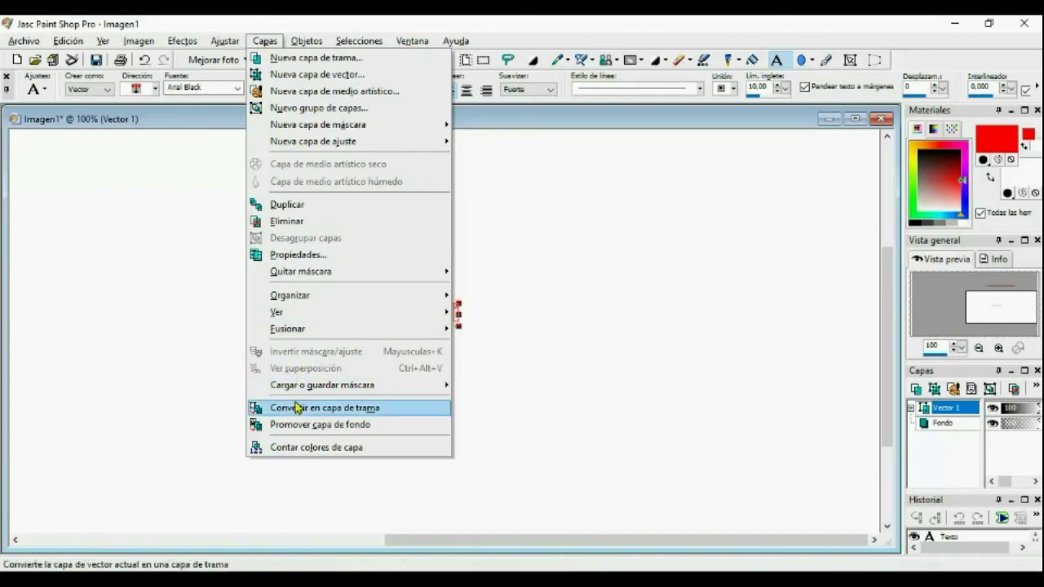
pyautogui.moveTo(301, 331)
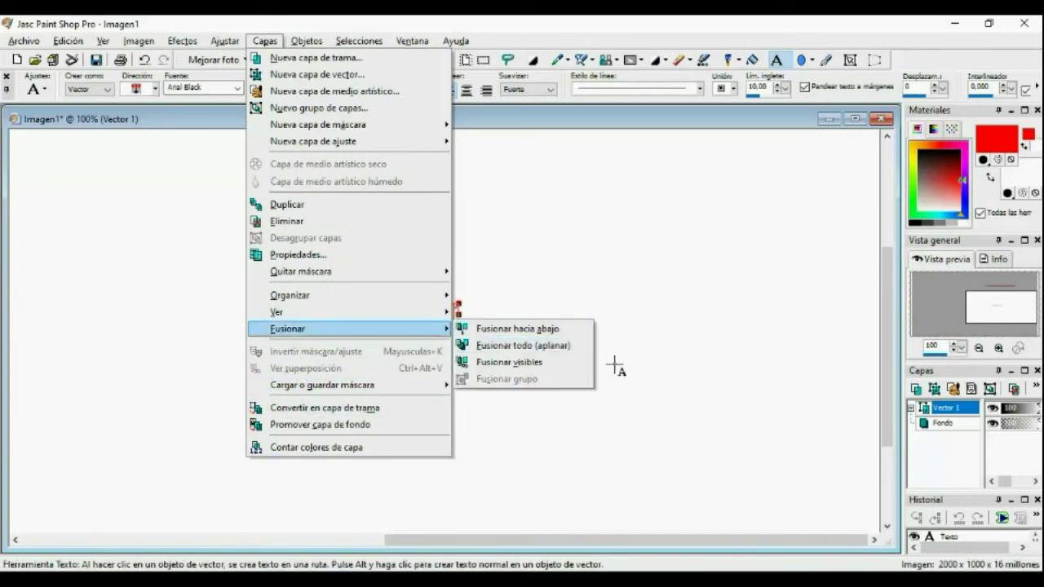
pyautogui.click(652, 318)
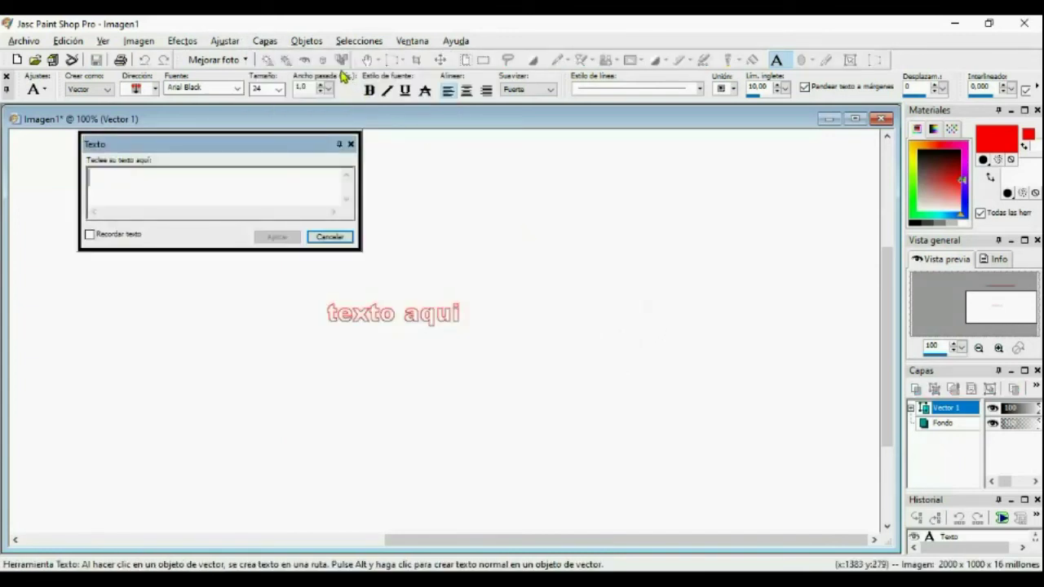
pyautogui.click(351, 144)
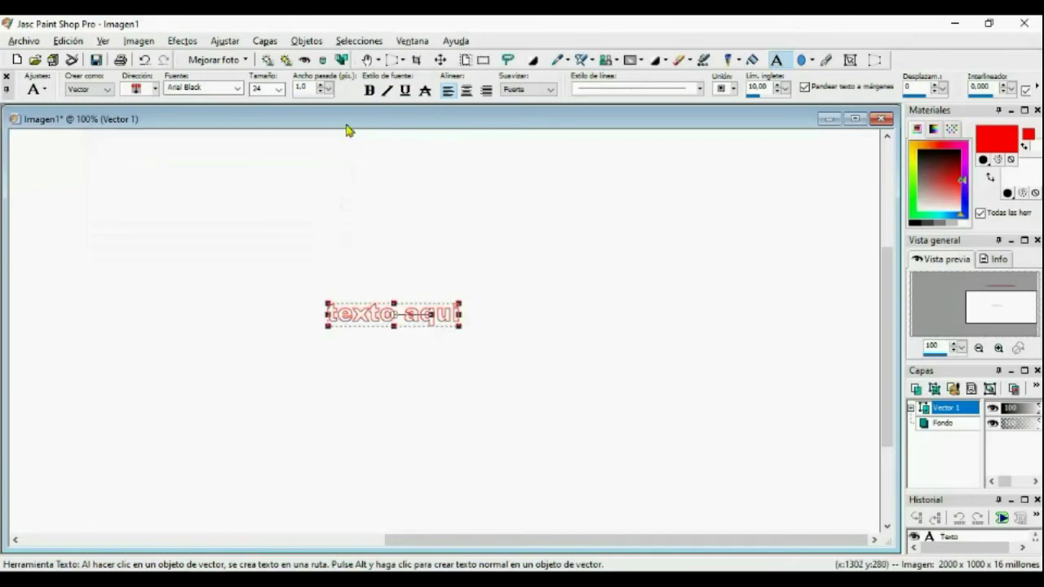
# Merge all layers into a single background layer
pyautogui.click(342, 60)
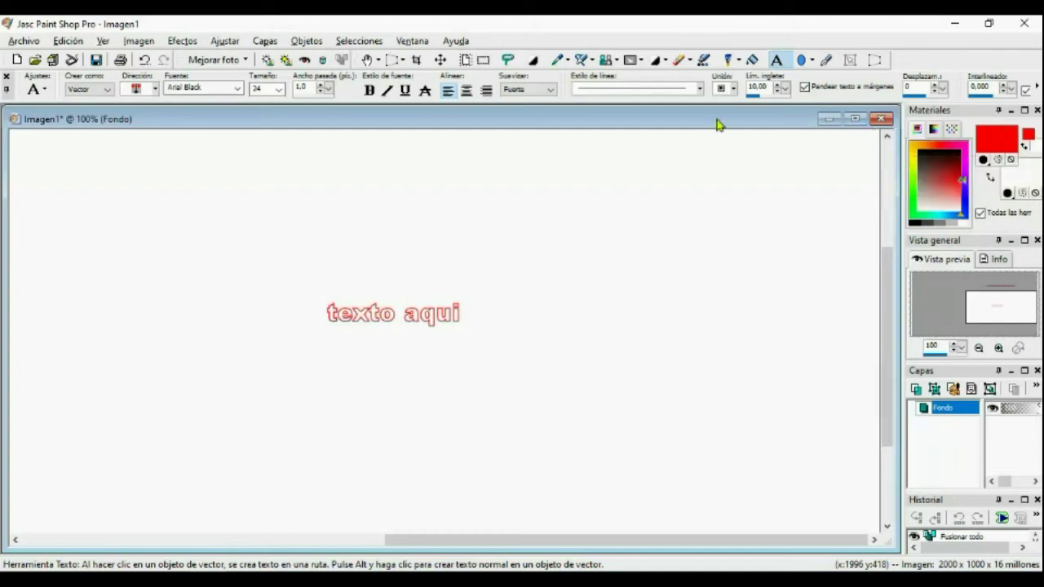
# Select the "texto aqui" text with a rectangular selection, move it further right and slightly up, and deselect it
pyautogui.click(482, 61)
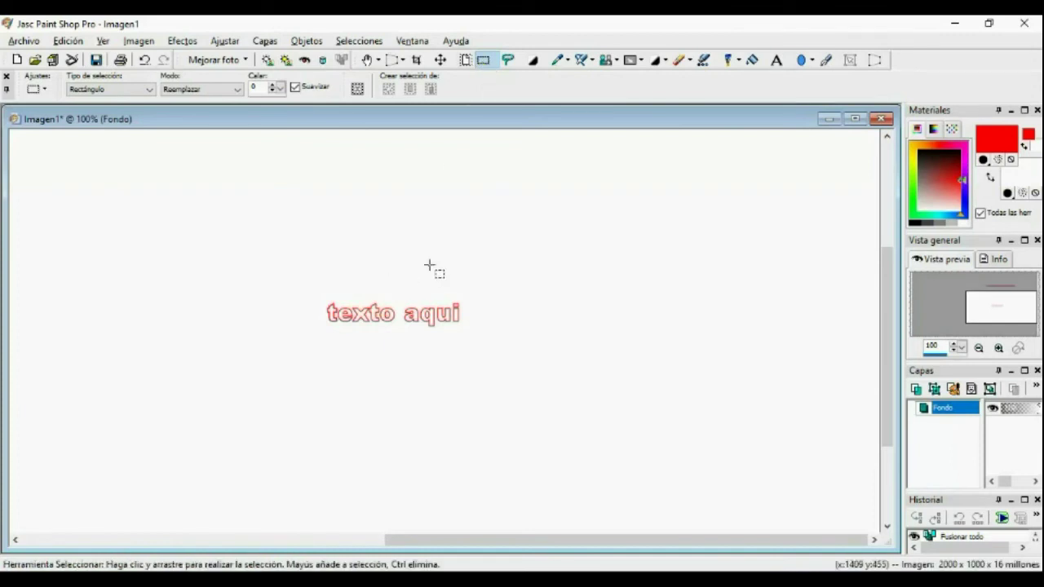
pyautogui.moveTo(318, 274); pyautogui.dragTo(494, 368)
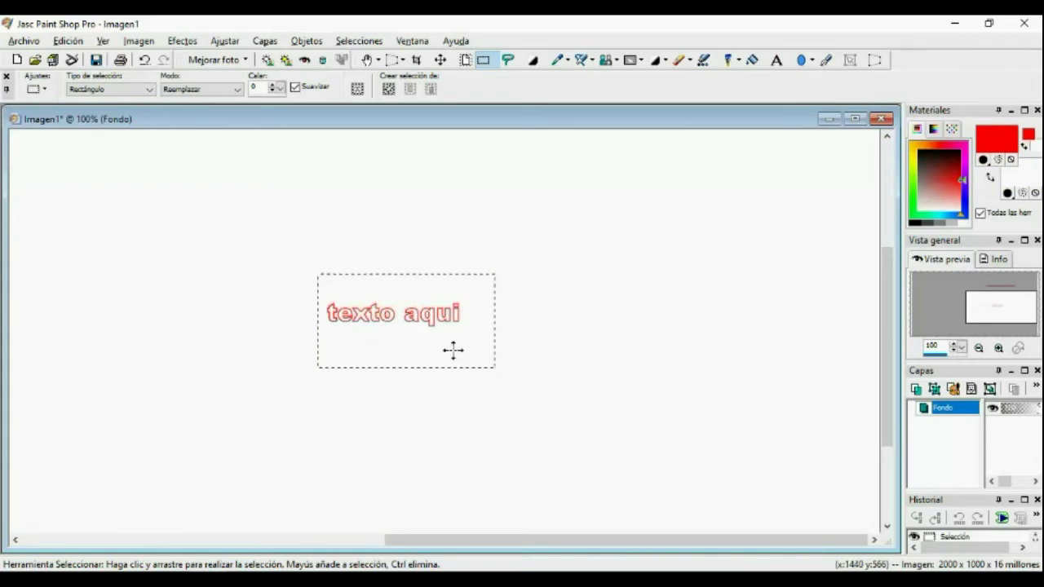
pyautogui.moveTo(309, 282); pyautogui.dragTo(498, 343)
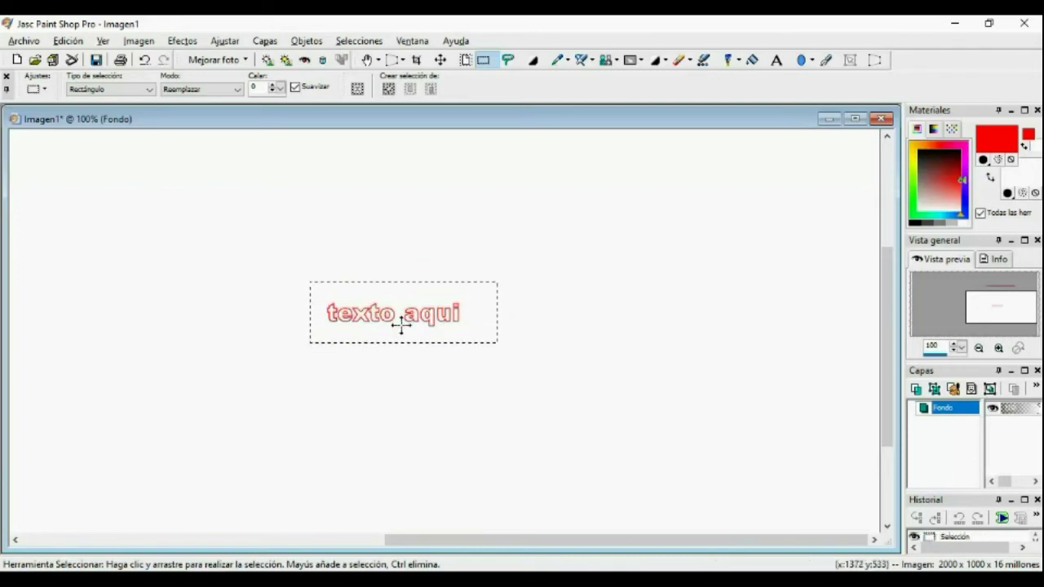
pyautogui.moveTo(401, 324); pyautogui.dragTo(587, 278)
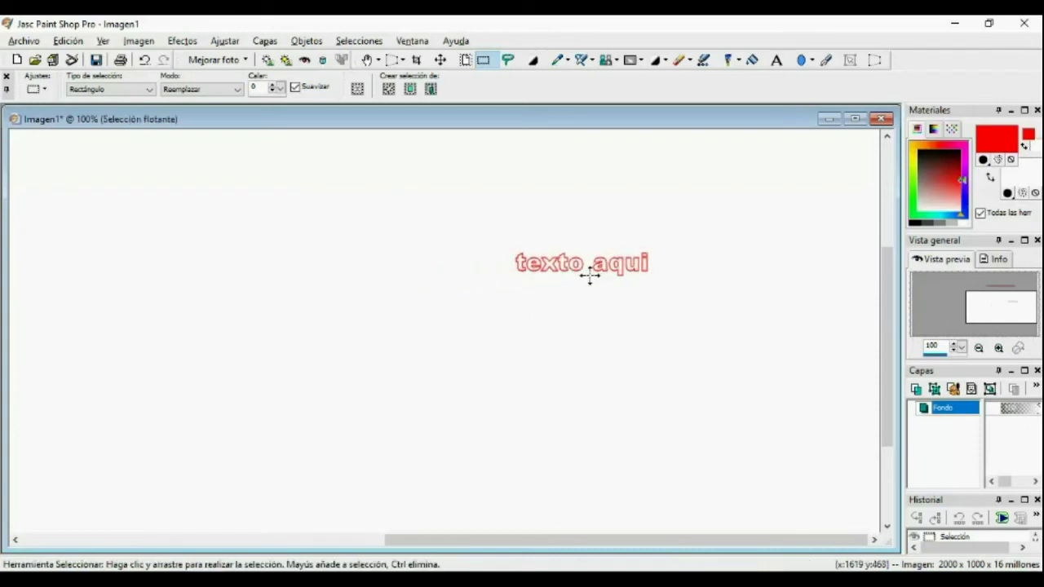
pyautogui.click(571, 324)
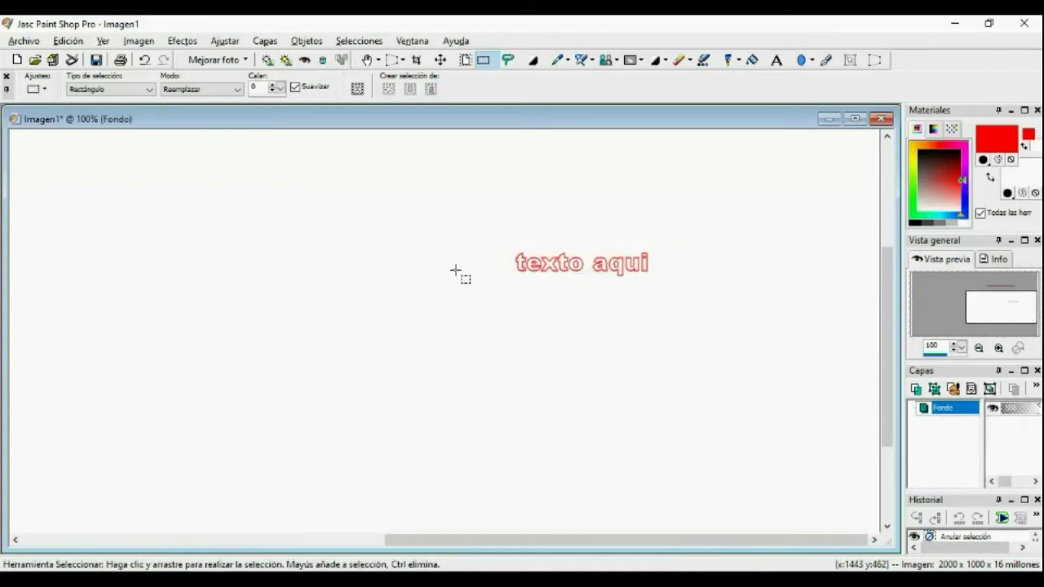
# Draw a red vector ellipse about 154 by 65 pixels, 1.00 wide in outline, to the left of the text
pyautogui.click(802, 61)
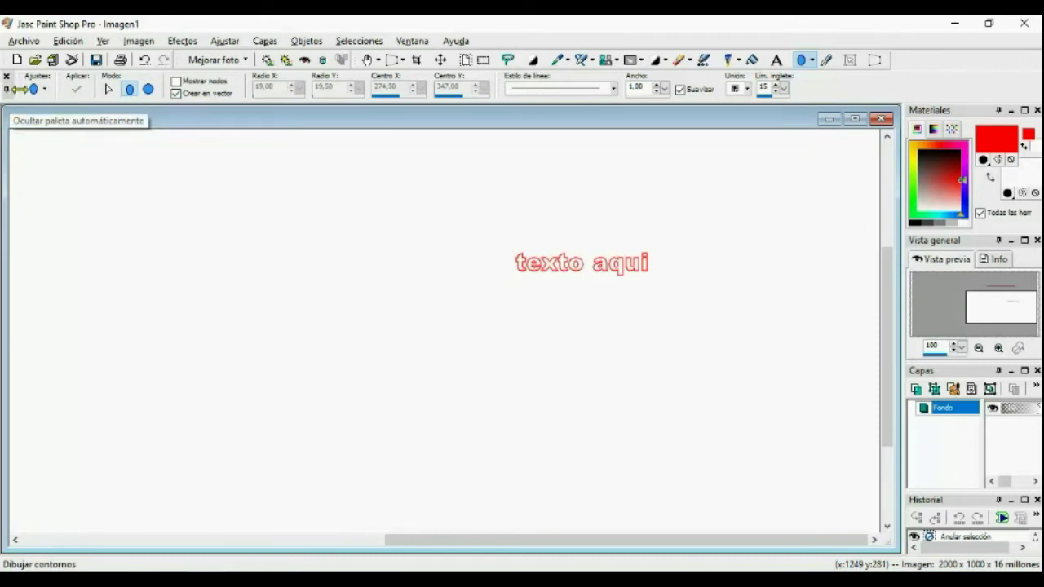
pyautogui.moveTo(201, 245); pyautogui.dragTo(319, 297)
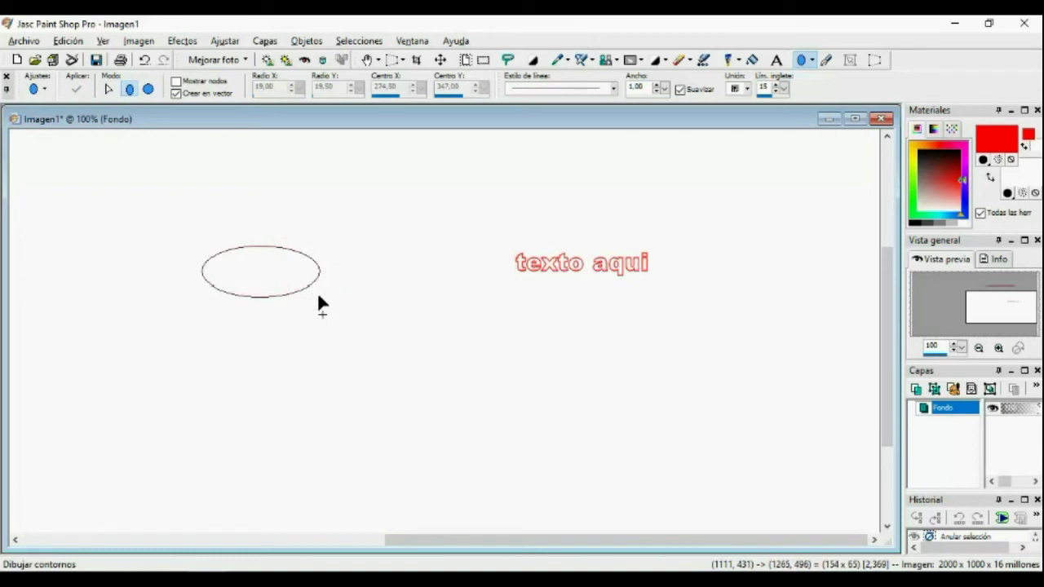
pyautogui.moveTo(319, 297); pyautogui.dragTo(318, 297)
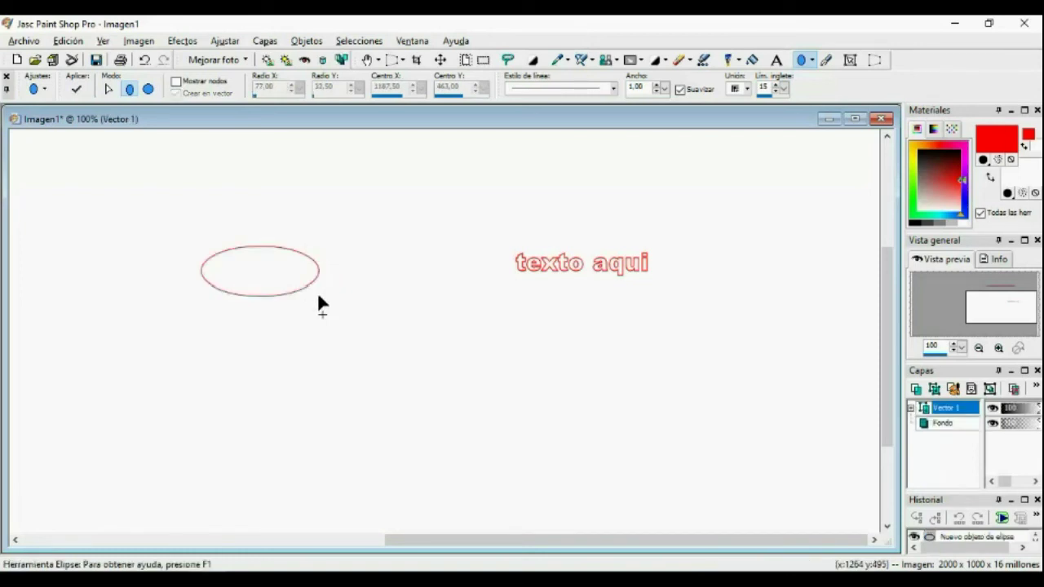
# Close Imagen1 without saving its changes
pyautogui.scroll(-5, 329, 336)
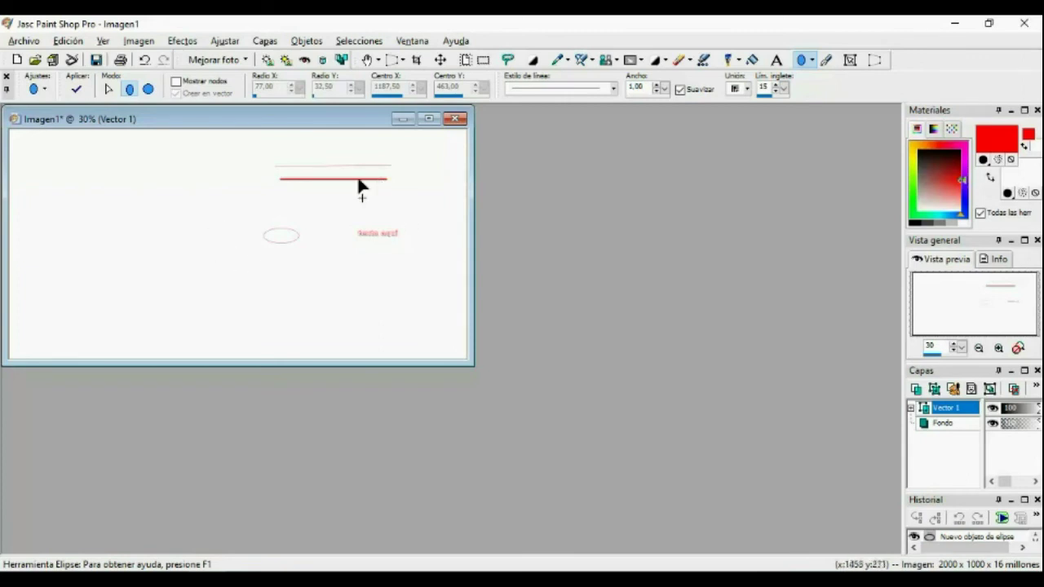
pyautogui.click(455, 119)
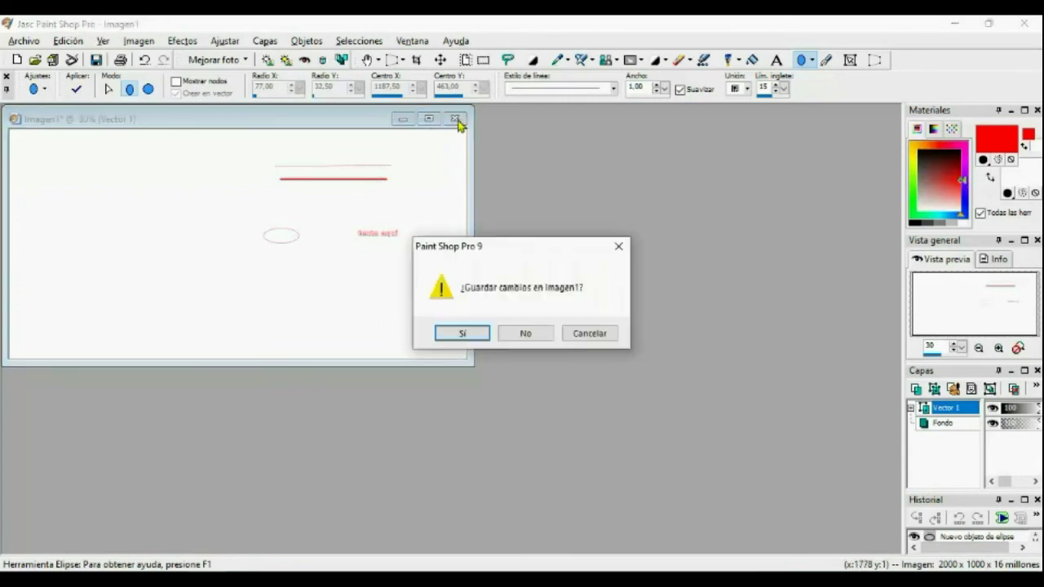
pyautogui.click(538, 333)
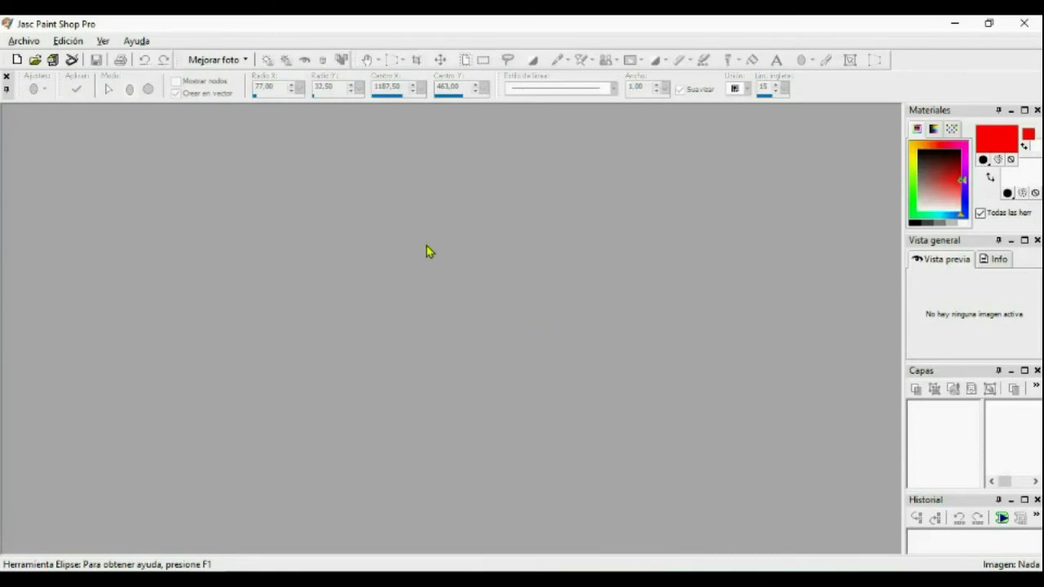
# Open the image file x1.jpg
pyautogui.click(23, 46)
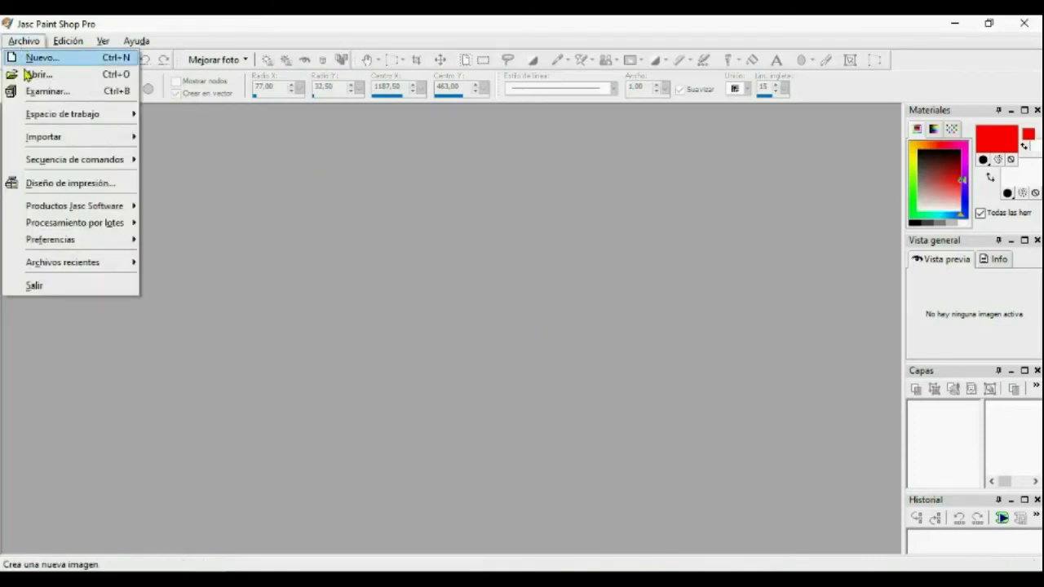
pyautogui.click(32, 74)
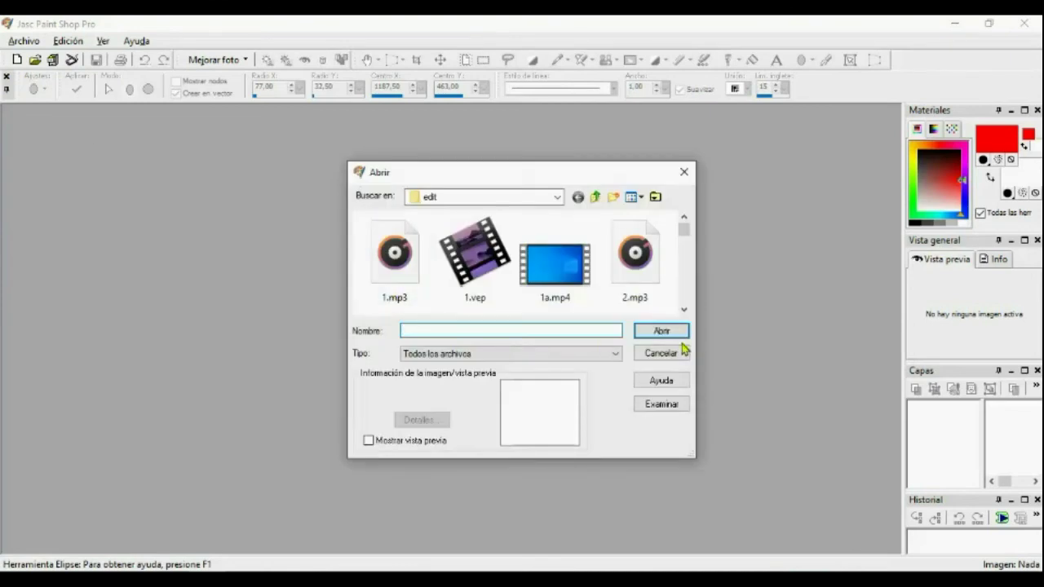
pyautogui.click(684, 309)
pyautogui.scroll(-8, 684, 309)
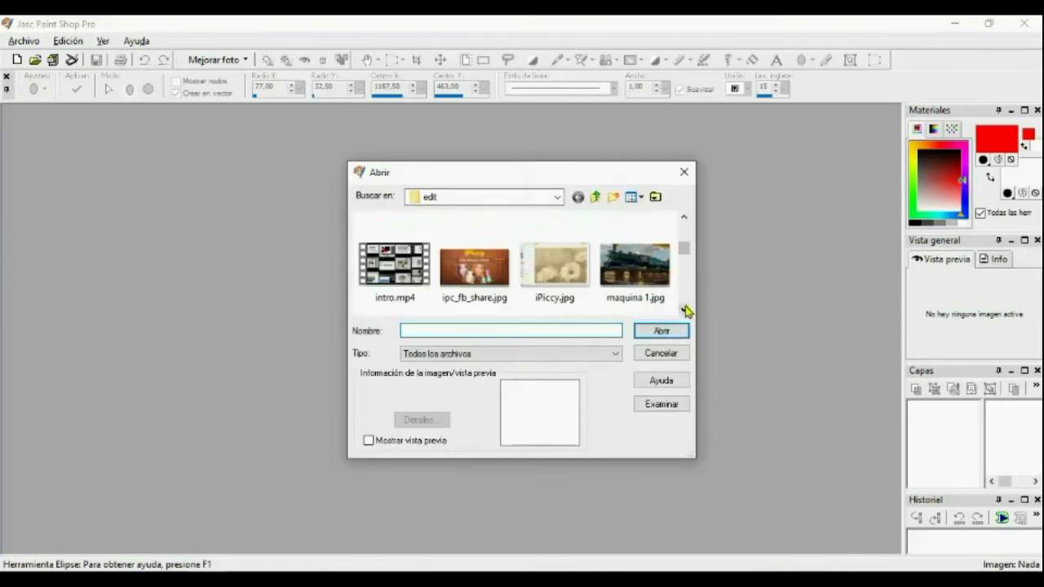
pyautogui.scroll(-4, 684, 309)
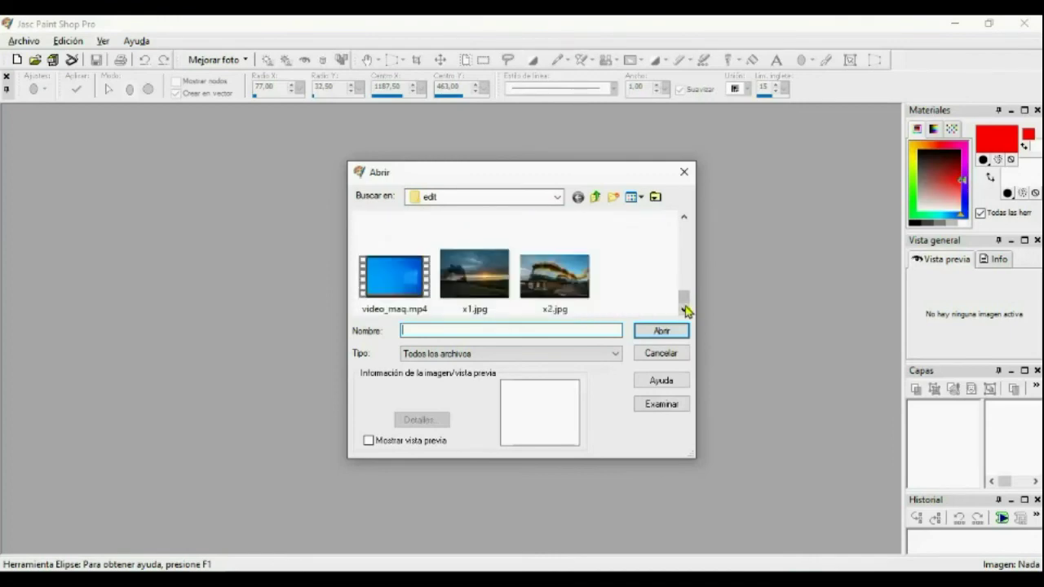
pyautogui.doubleClick(474, 274)
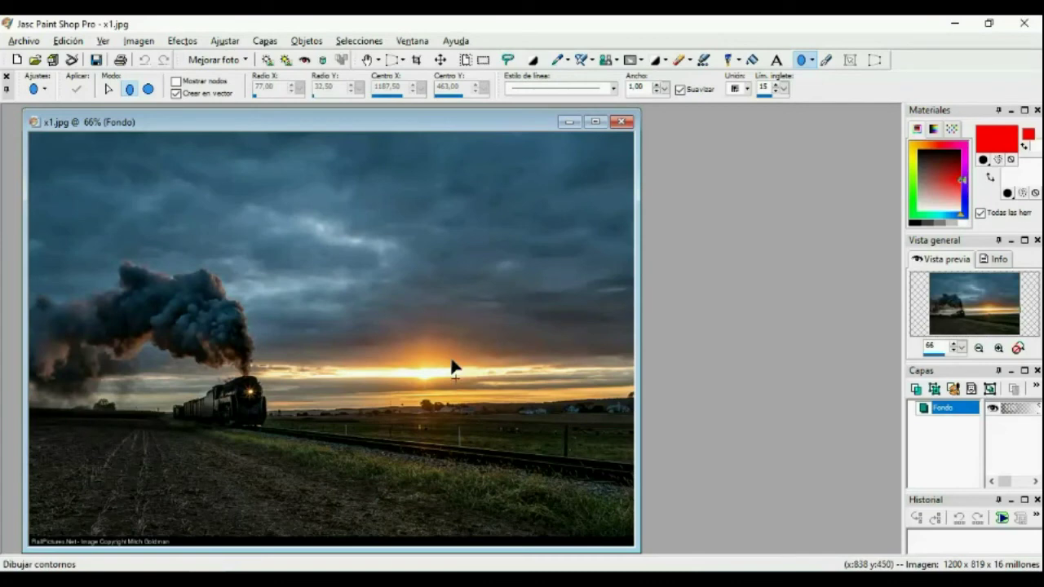
# Select a rectangle of about 260 by 185 pixels around the locomotive in x1.jpg and copy it
pyautogui.scroll(-1, 452, 367)
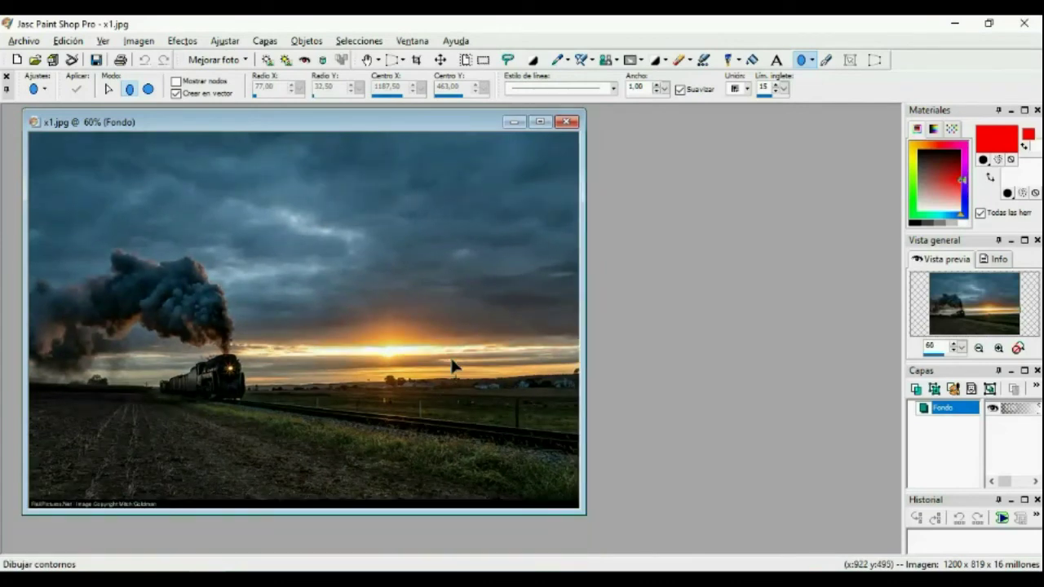
pyautogui.click(483, 60)
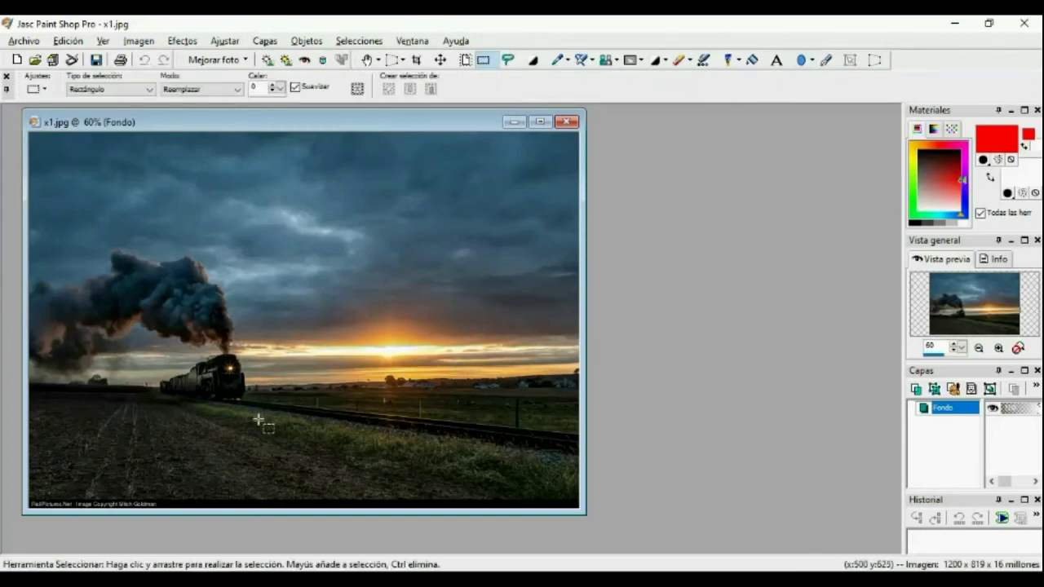
pyautogui.moveTo(258, 419); pyautogui.dragTo(138, 334)
pyautogui.click(173, 371)
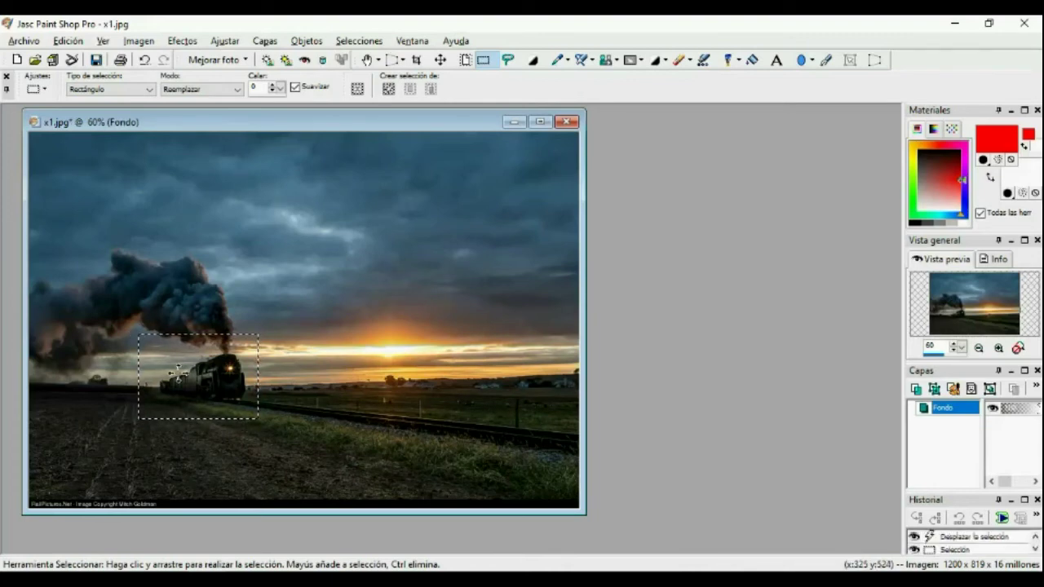
pyautogui.click(177, 372)
pyautogui.click(68, 41)
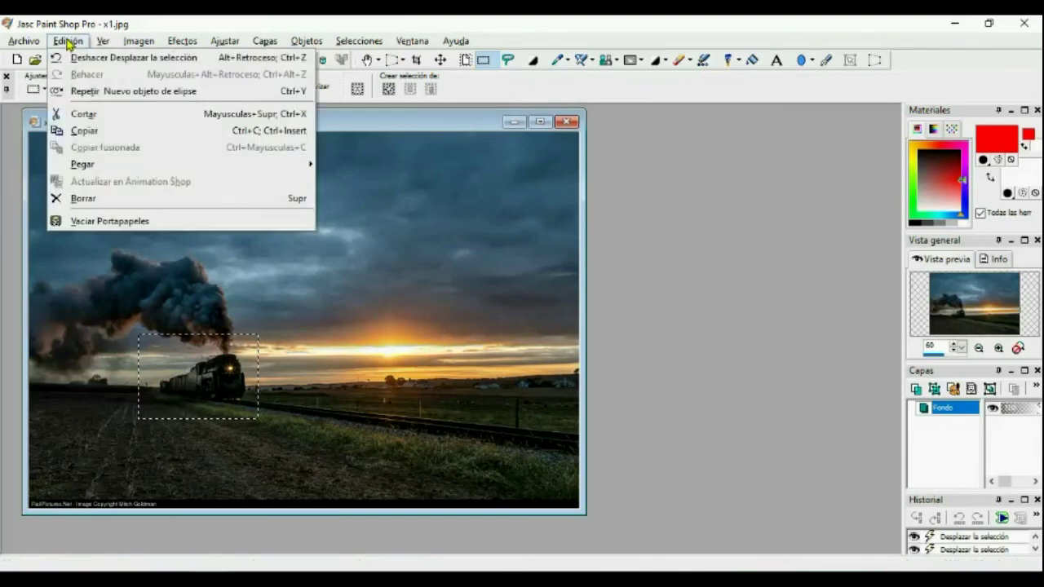
pyautogui.click(117, 131)
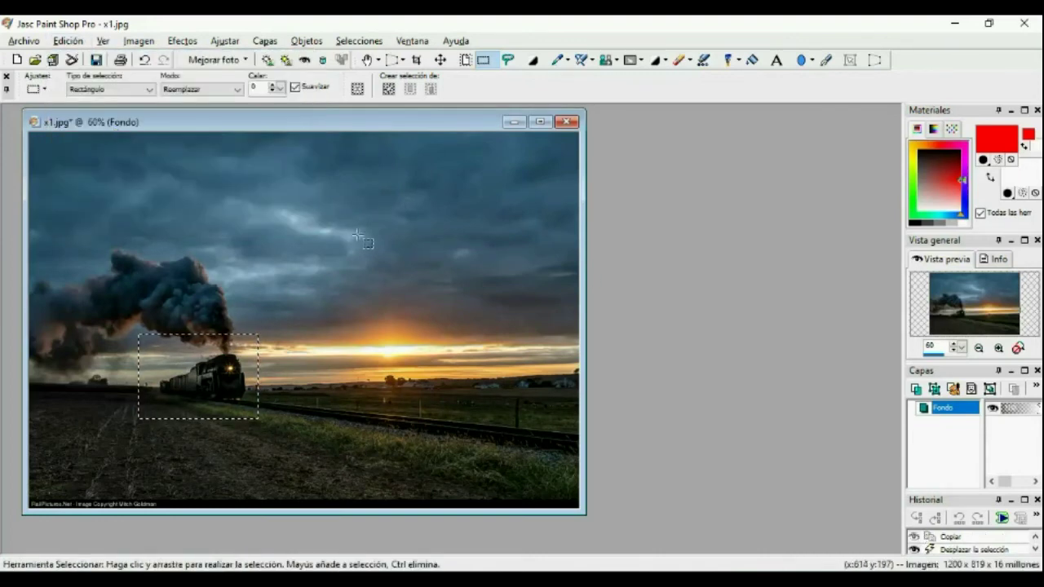
# Deselect the locomotive area, paste the copy as a new image, and place its window beside the original photo
pyautogui.rightClick(416, 226)
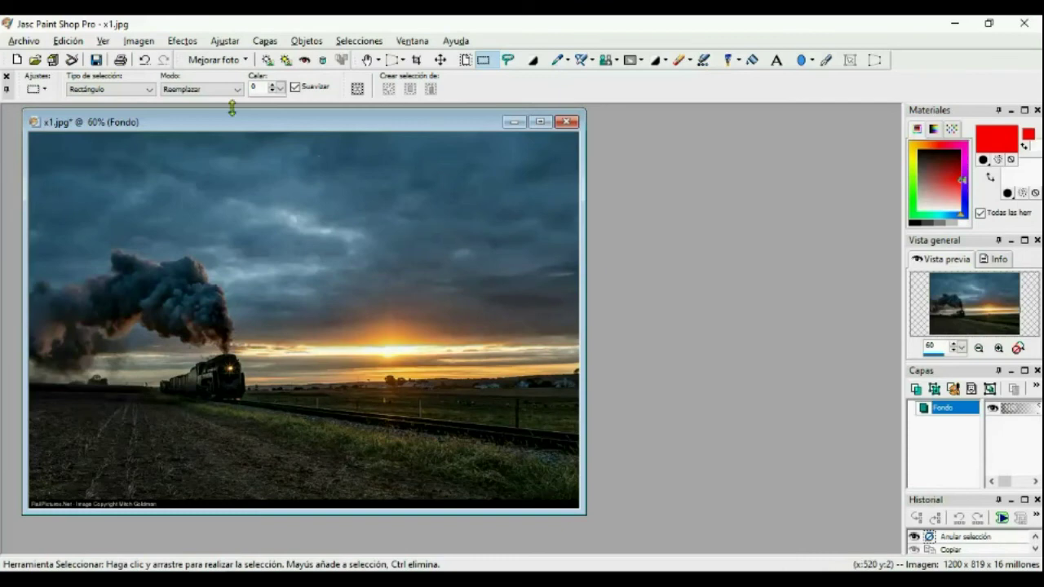
pyautogui.click(77, 42)
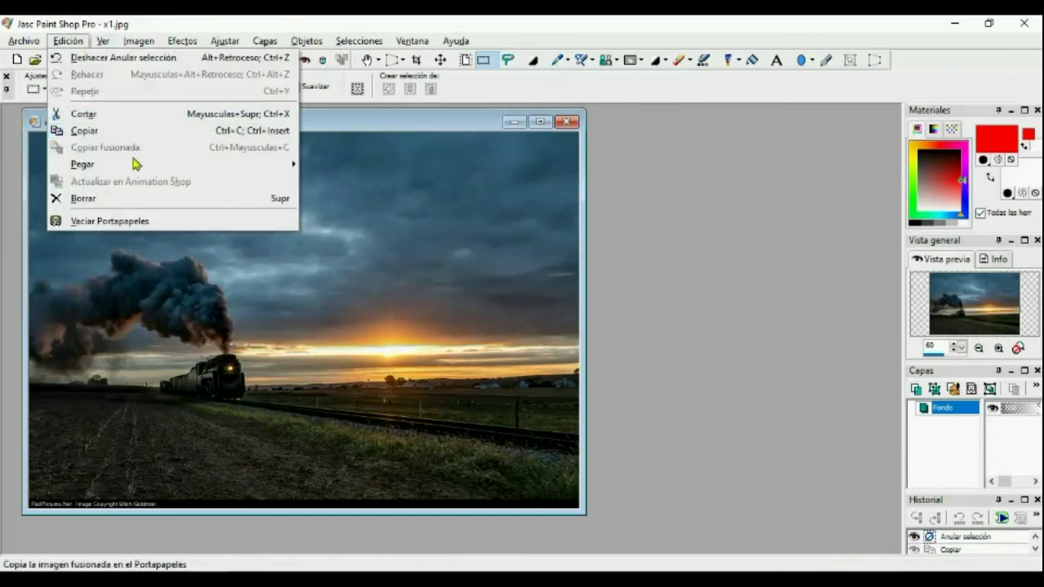
pyautogui.moveTo(144, 167)
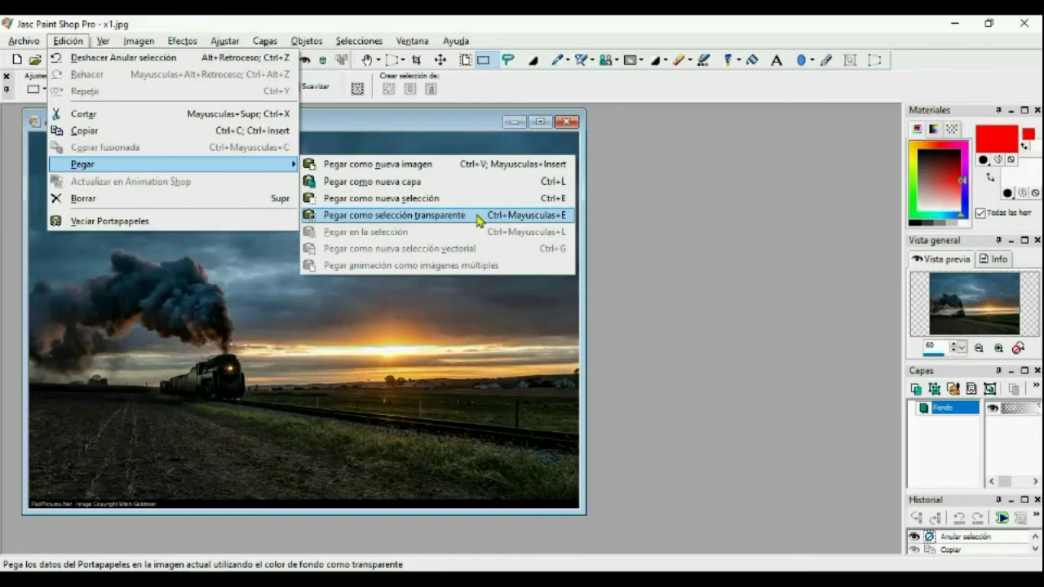
pyautogui.click(473, 163)
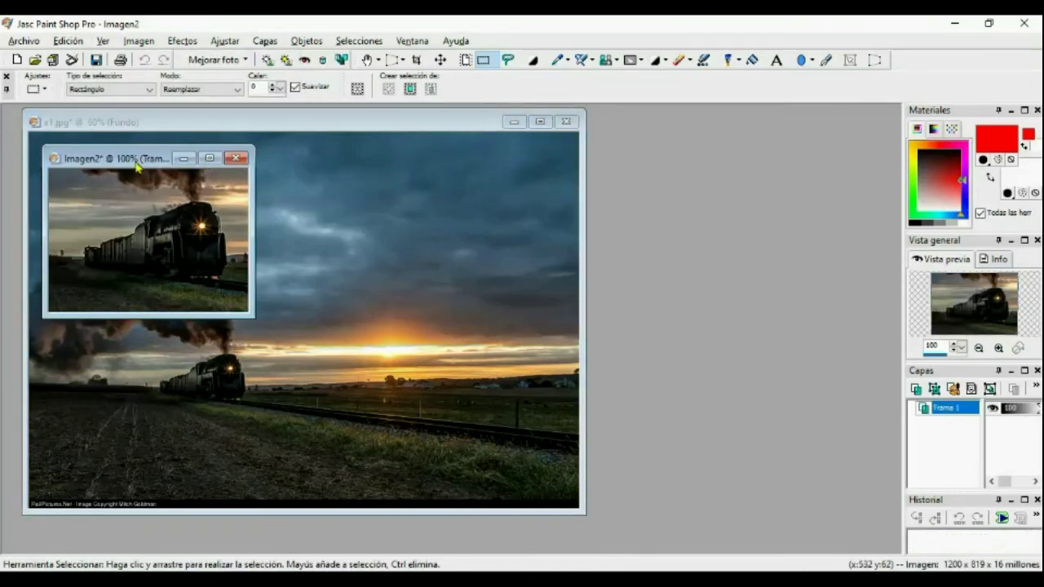
pyautogui.moveTo(135, 162); pyautogui.dragTo(723, 180)
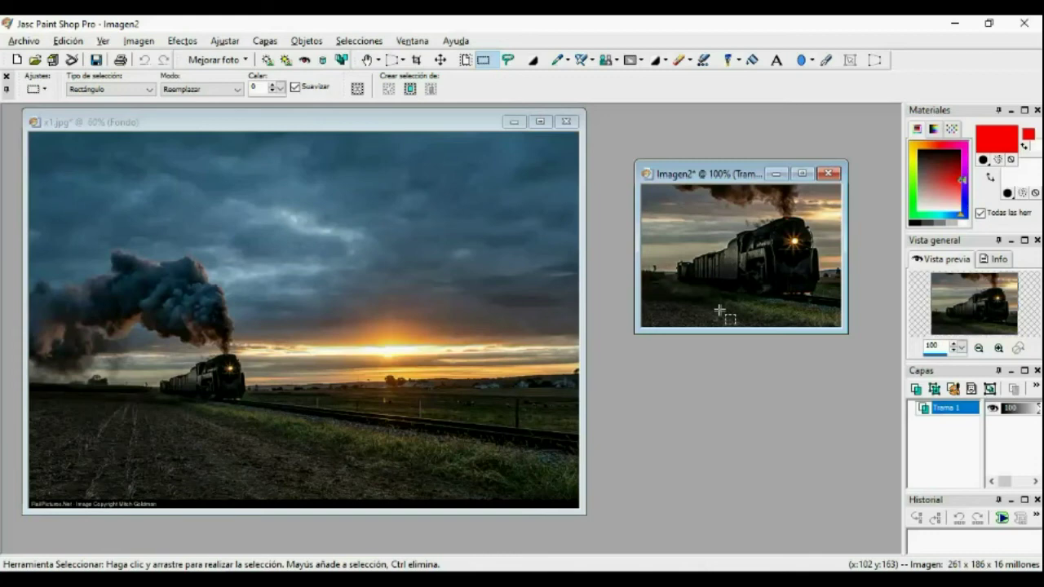
# Close x1.jpg and the pasted locomotive image without saving either one
pyautogui.click(566, 122)
pyautogui.click(551, 333)
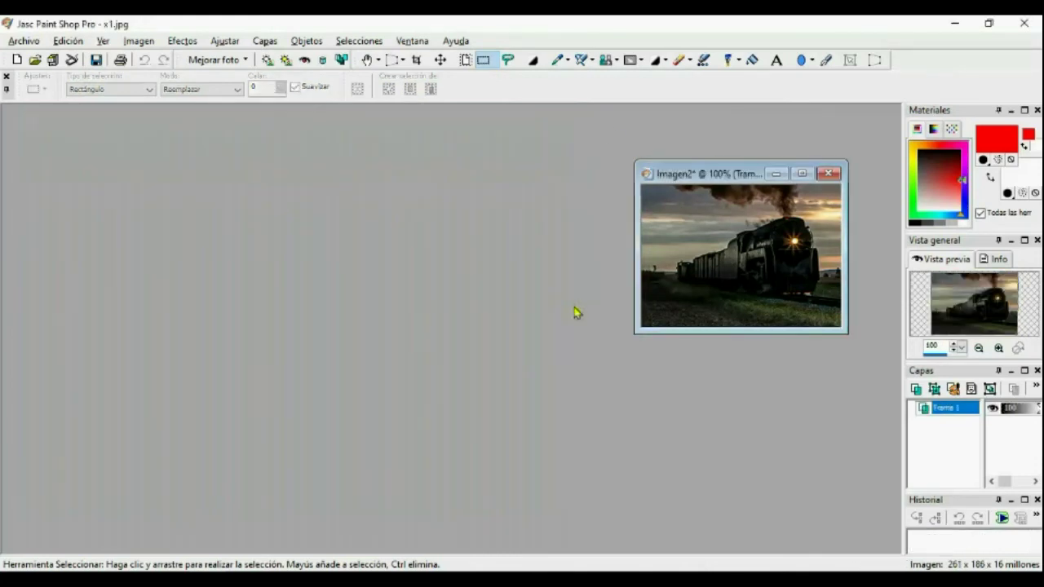
pyautogui.click(829, 174)
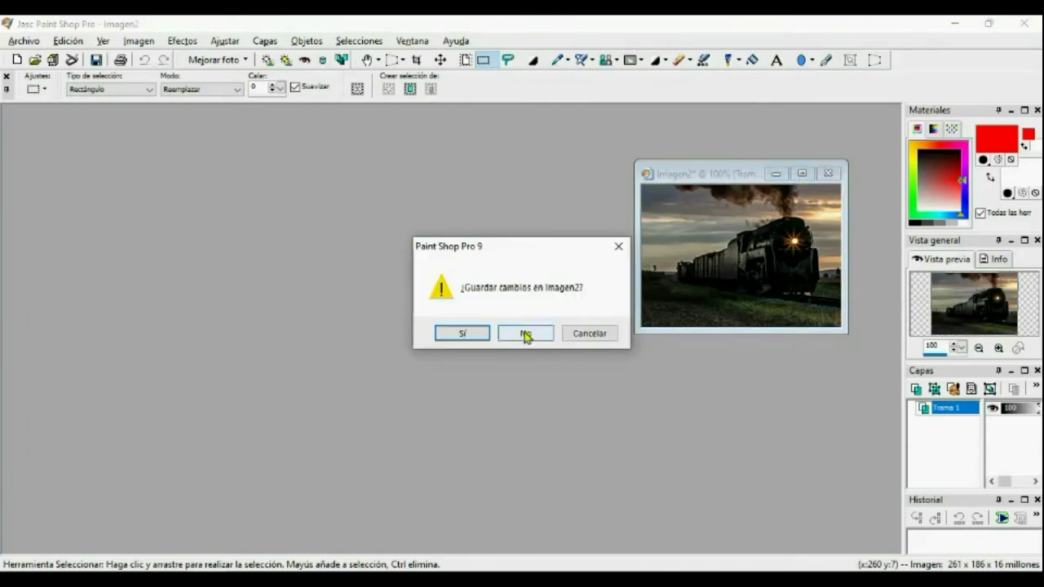
pyautogui.click(526, 334)
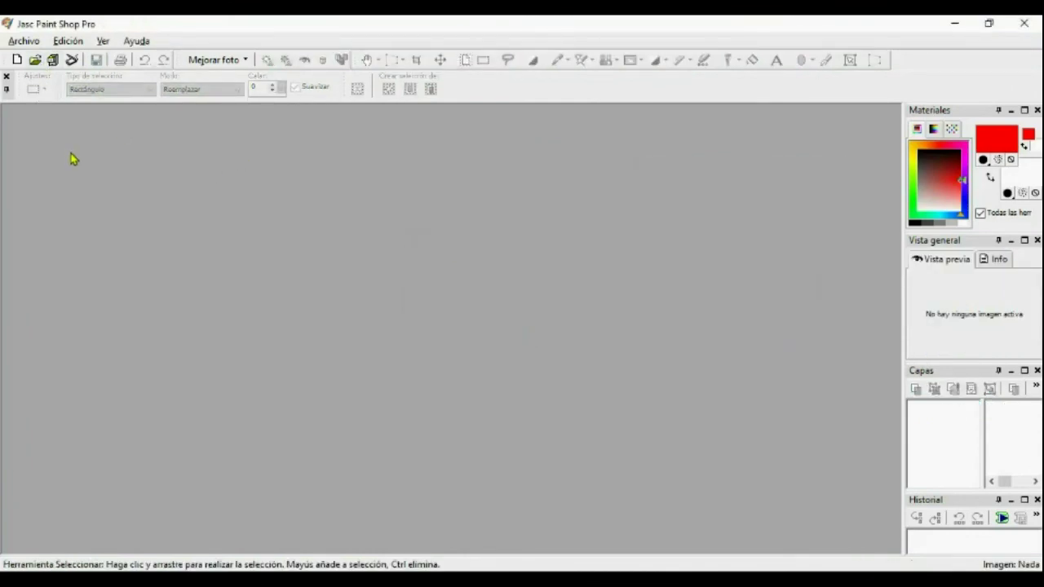
# Open the image file x2.jpg and flip the whole picture vertically
pyautogui.click(23, 40)
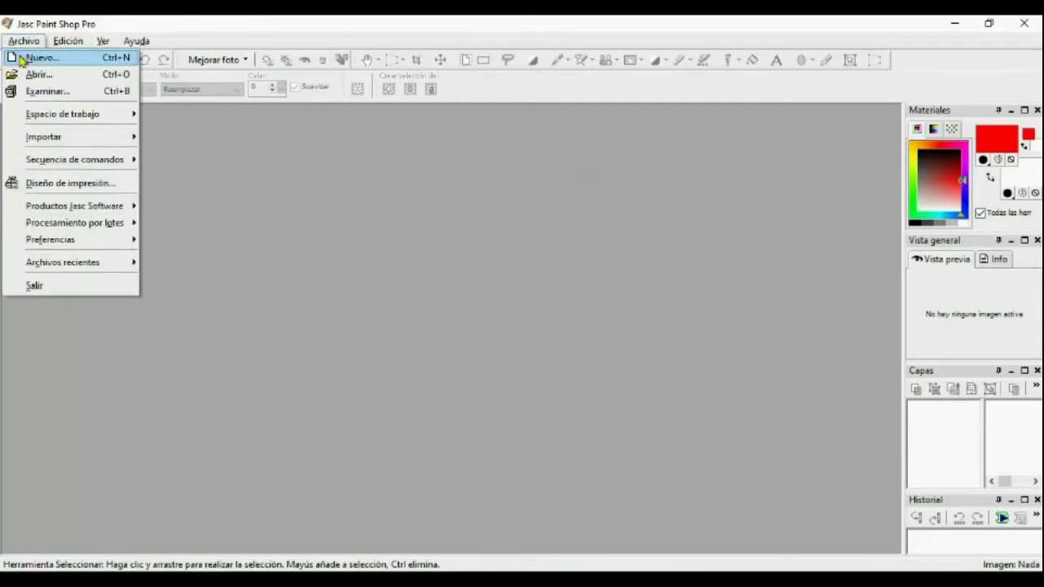
pyautogui.click(36, 75)
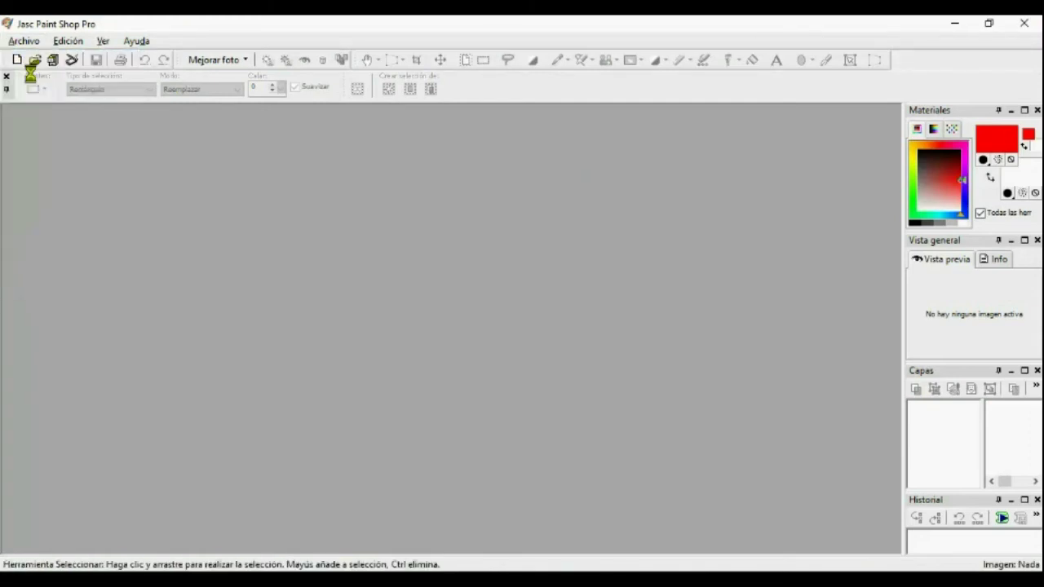
pyautogui.scroll(-5, 604, 300)
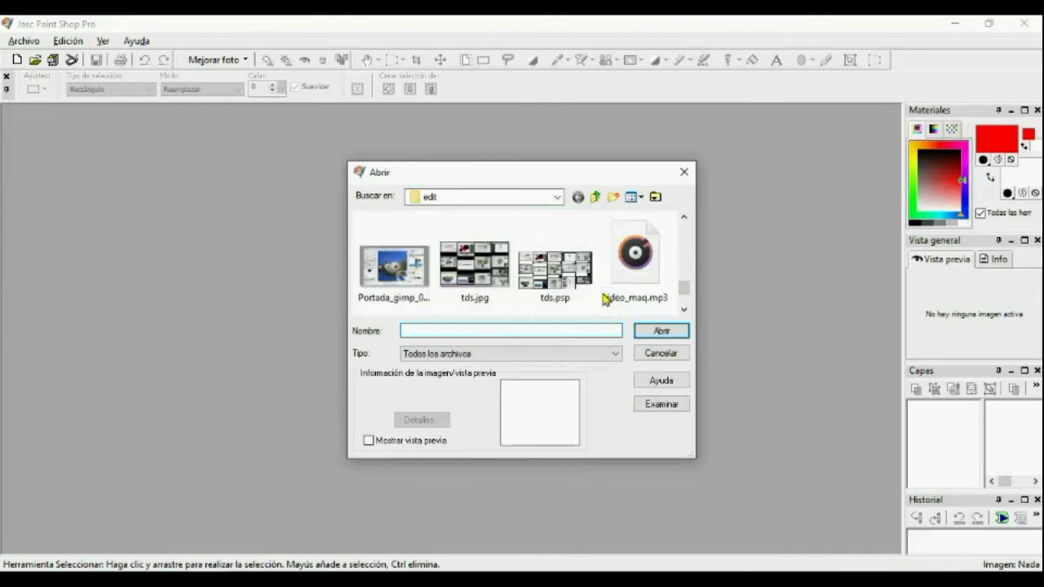
pyautogui.doubleClick(555, 277)
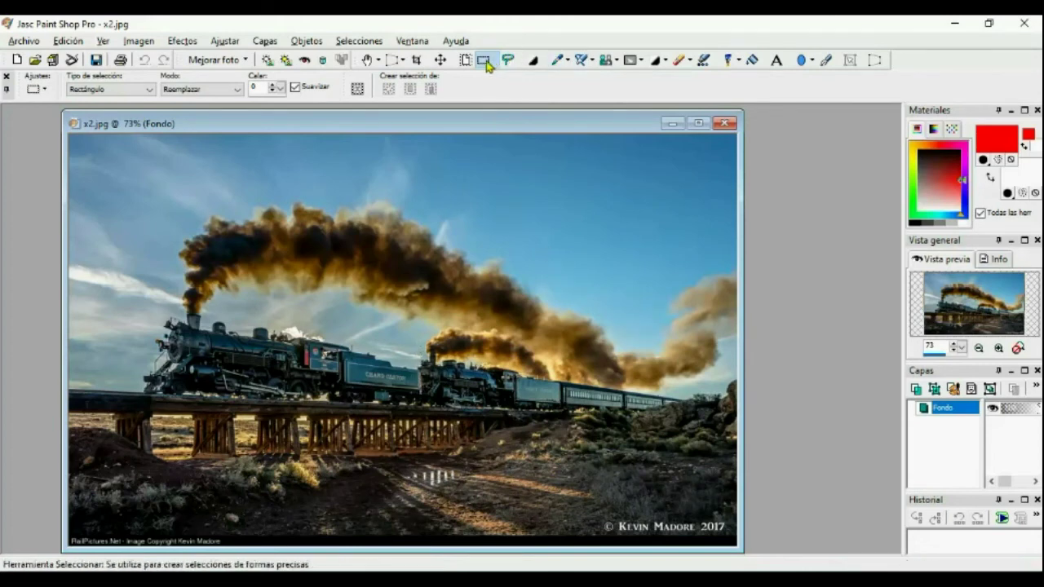
pyautogui.click(149, 42)
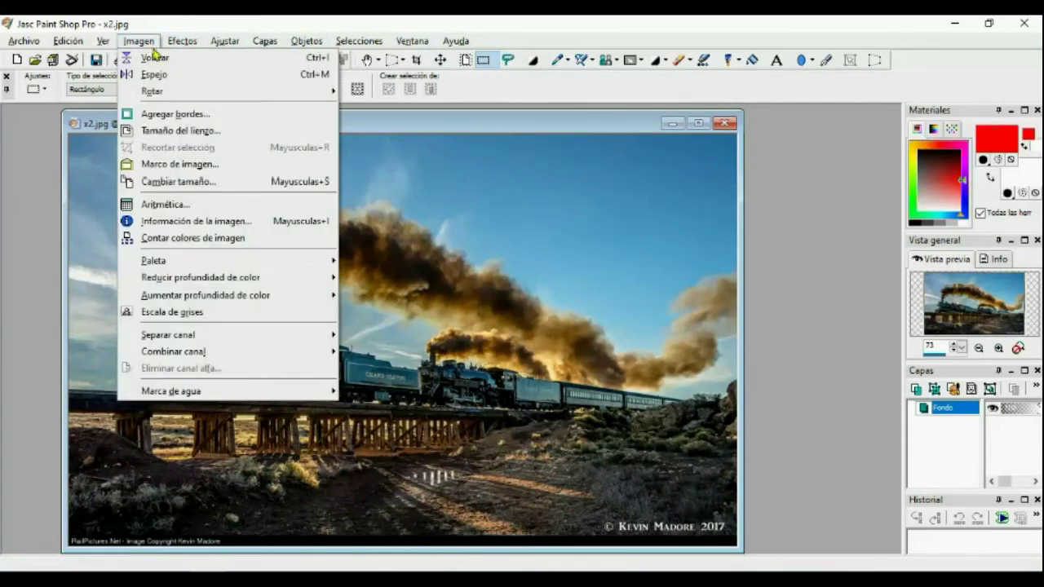
pyautogui.click(157, 60)
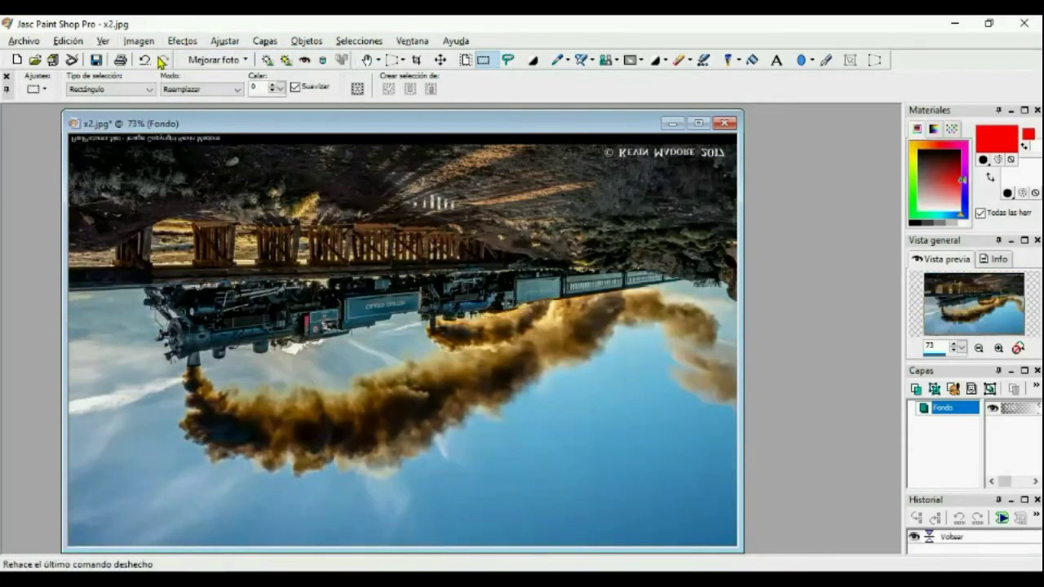
# Undo the vertical flip of x2.jpg and mirror the whole picture horizontally
pyautogui.click(144, 60)
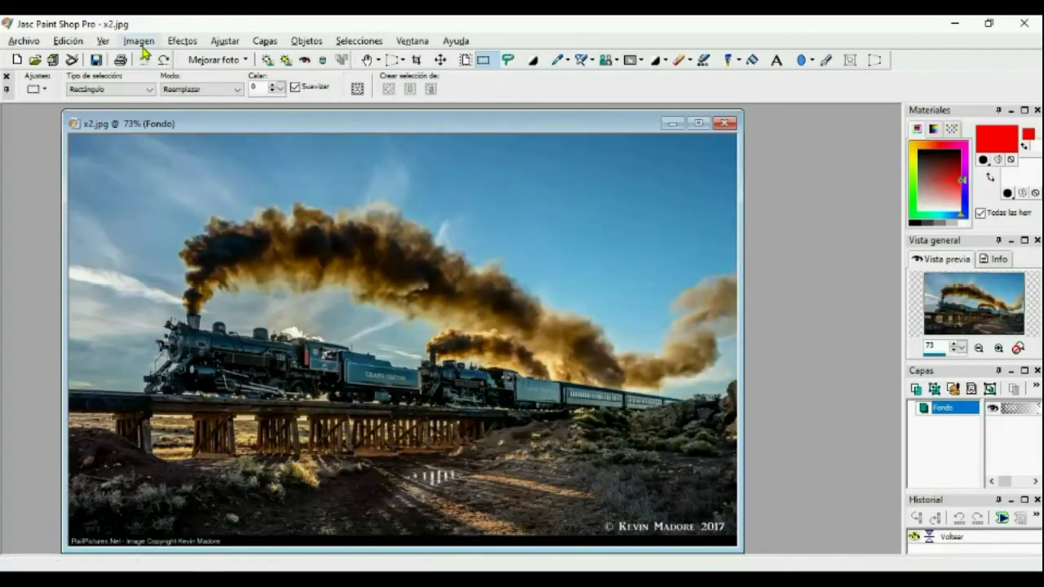
pyautogui.click(139, 41)
pyautogui.click(155, 75)
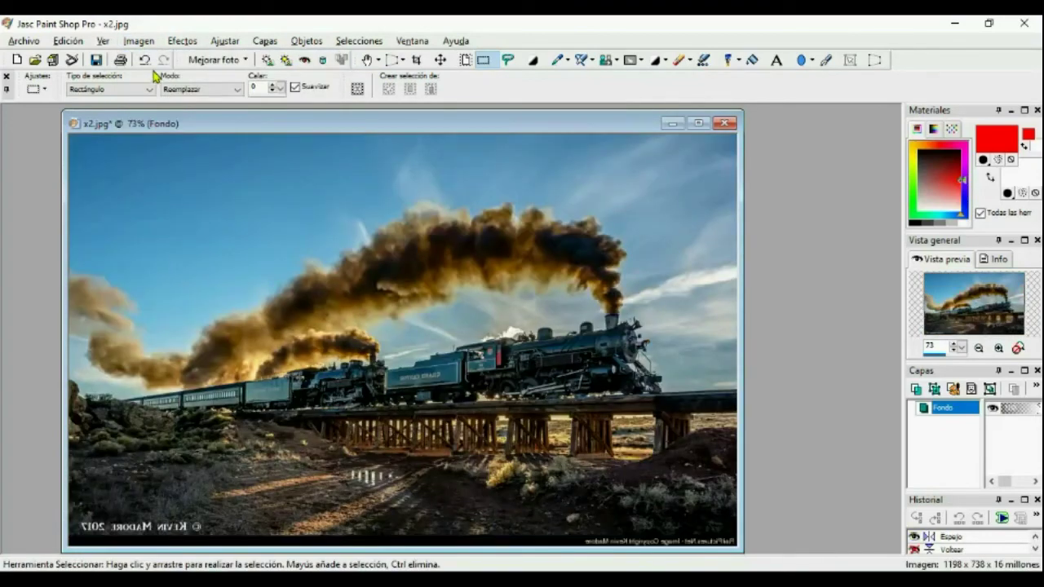
# Rotate the mirrored x2.jpg photo 90 degrees to the right and undo the rotation
pyautogui.click(142, 41)
pyautogui.moveTo(151, 92)
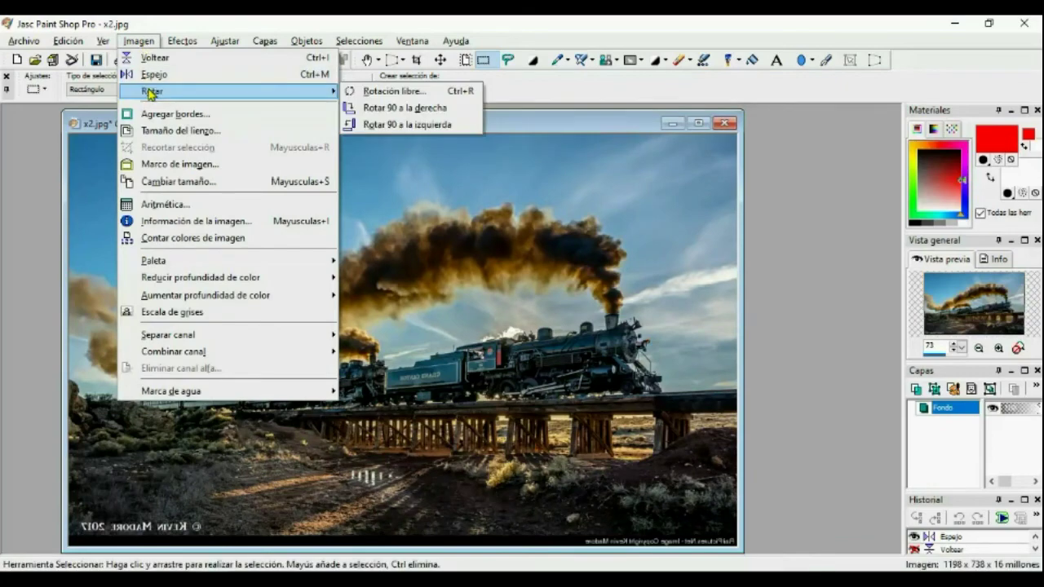
pyautogui.click(408, 107)
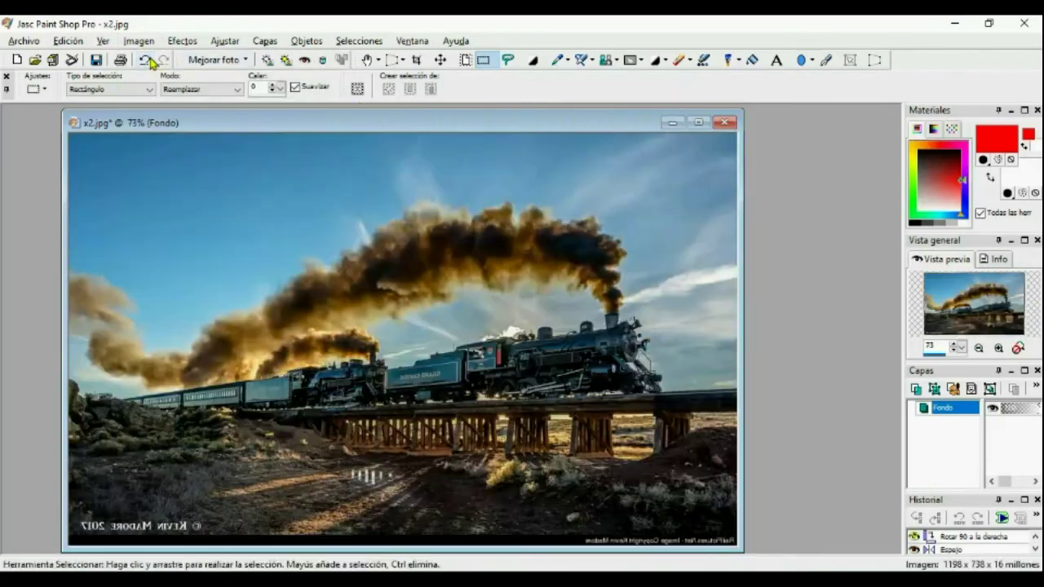
pyautogui.click(147, 60)
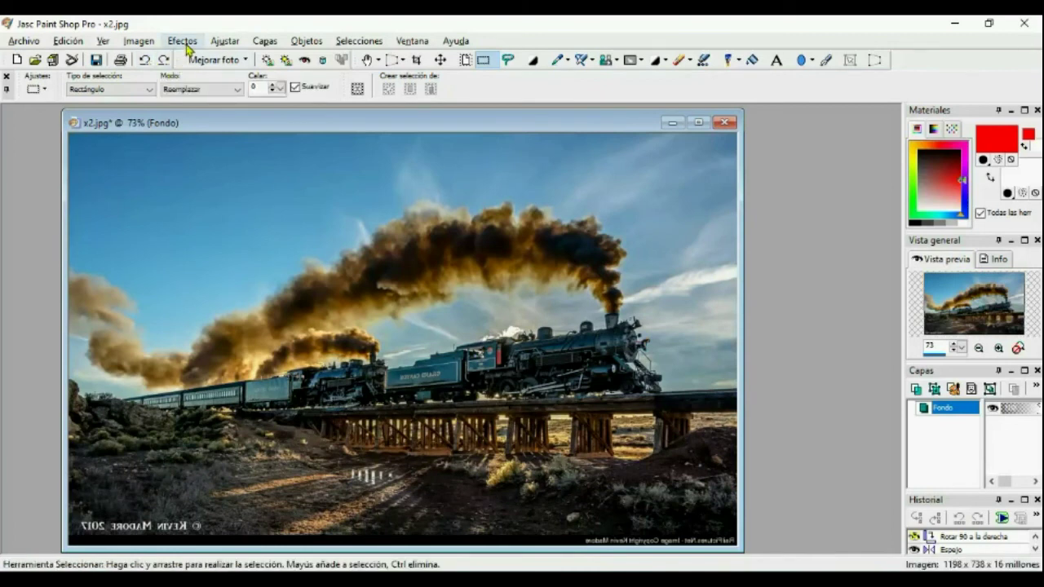
# Try a brightness of 55 and a contrast of 39 on x2.jpg in the preview and discard the adjustment
pyautogui.click(184, 42)
pyautogui.moveTo(234, 41)
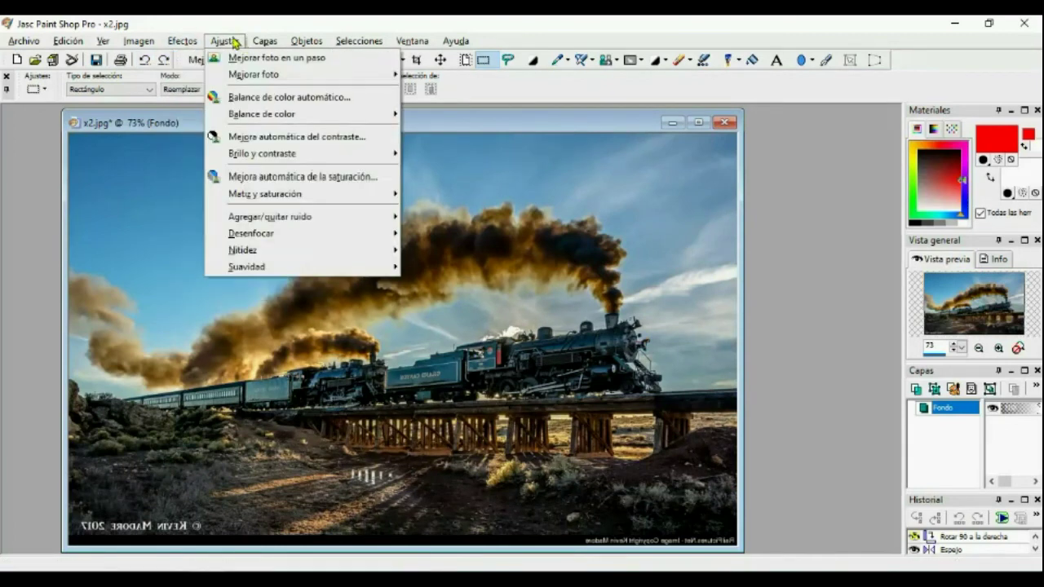
pyautogui.moveTo(297, 161)
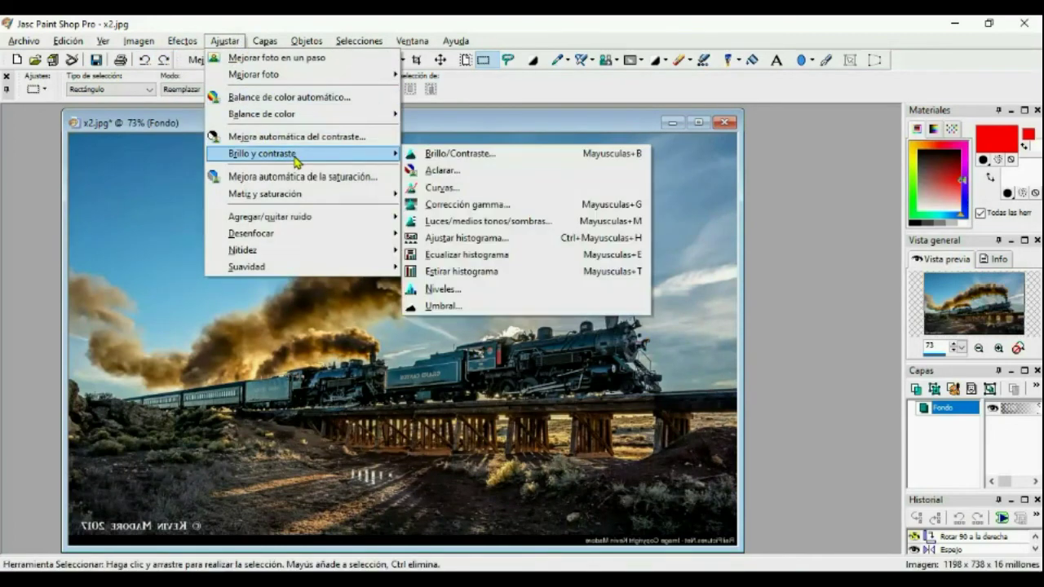
pyautogui.click(468, 156)
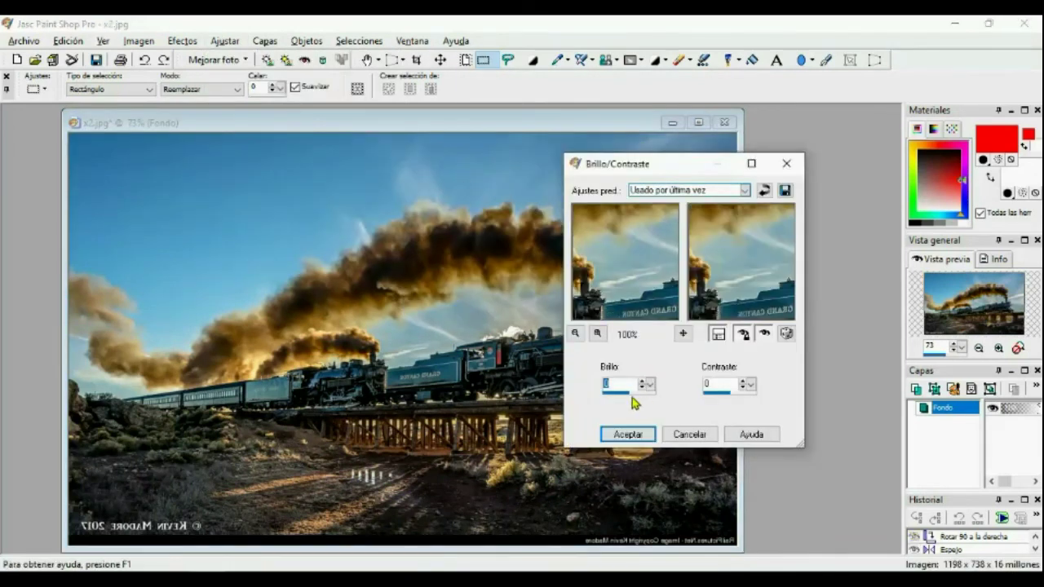
pyautogui.moveTo(629, 399)
pyautogui.mouseDown()
pyautogui.moveTo(653, 400)
pyautogui.moveTo(616, 398)
pyautogui.moveTo(644, 403)
pyautogui.mouseUp()
pyautogui.moveTo(732, 399); pyautogui.dragTo(744, 401)
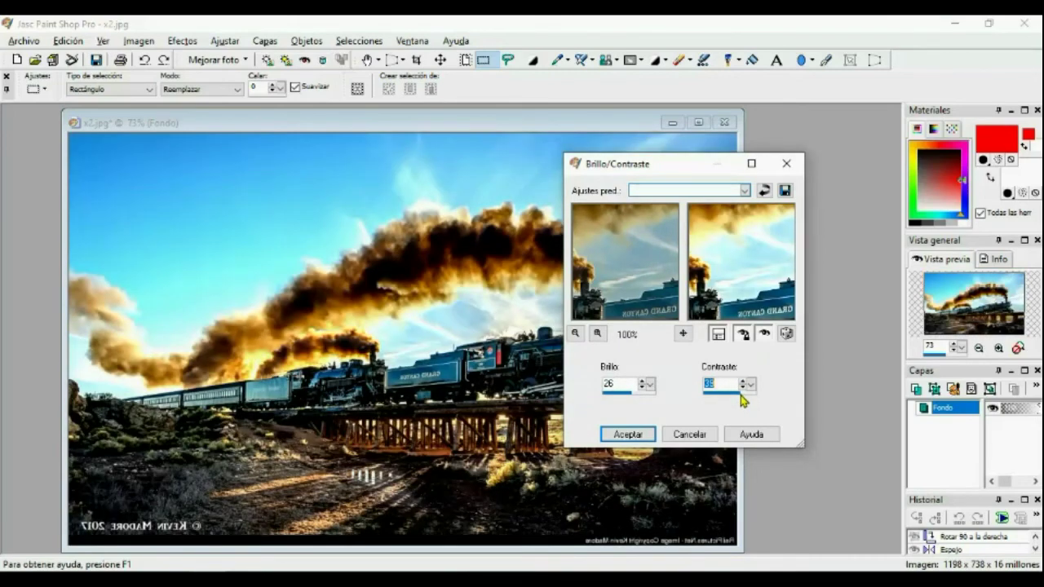
pyautogui.moveTo(635, 398); pyautogui.dragTo(662, 401)
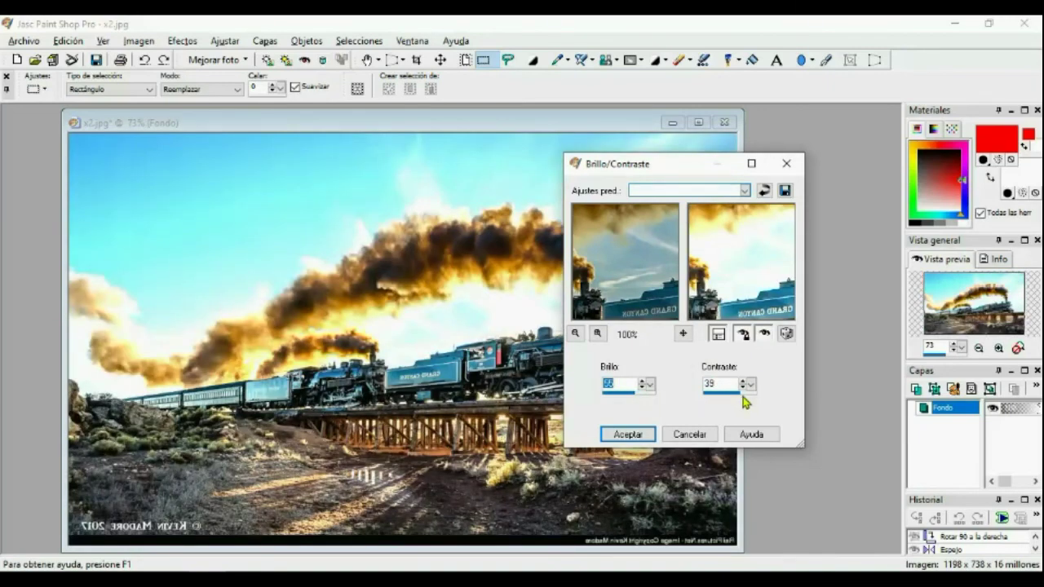
pyautogui.moveTo(683, 166); pyautogui.dragTo(224, 141)
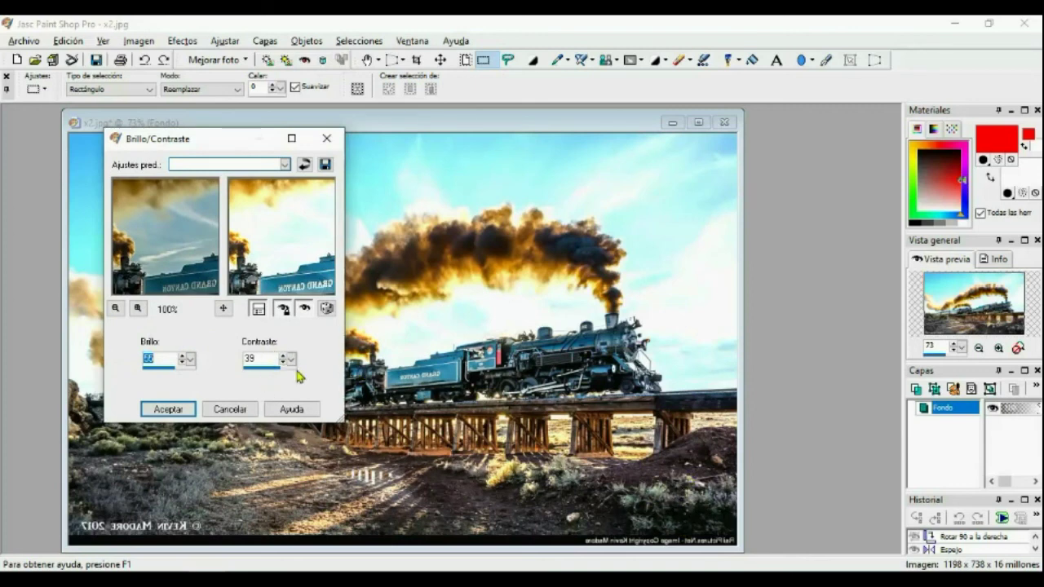
pyautogui.click(239, 411)
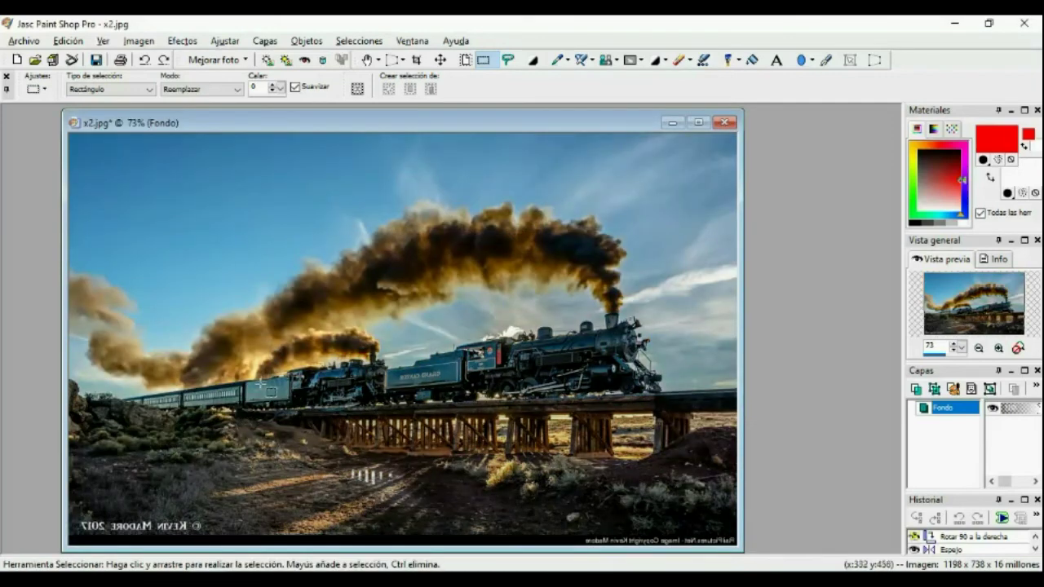
# Undo the mirroring of x2.jpg and select a rectangle of about 500 by 375 pixels around the front locomotive
pyautogui.click(145, 61)
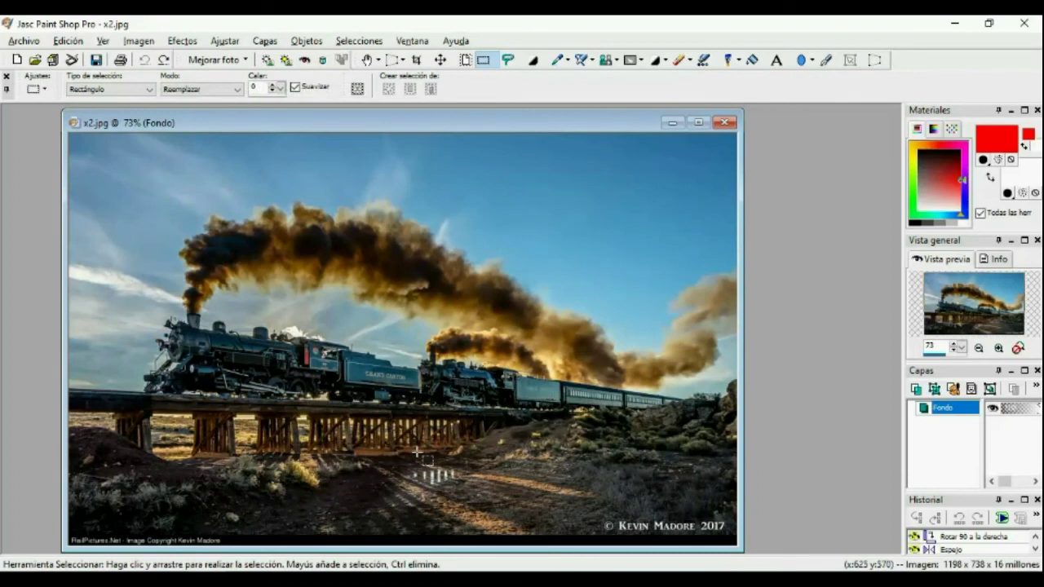
pyautogui.click(483, 60)
pyautogui.moveTo(422, 471); pyautogui.dragTo(142, 257)
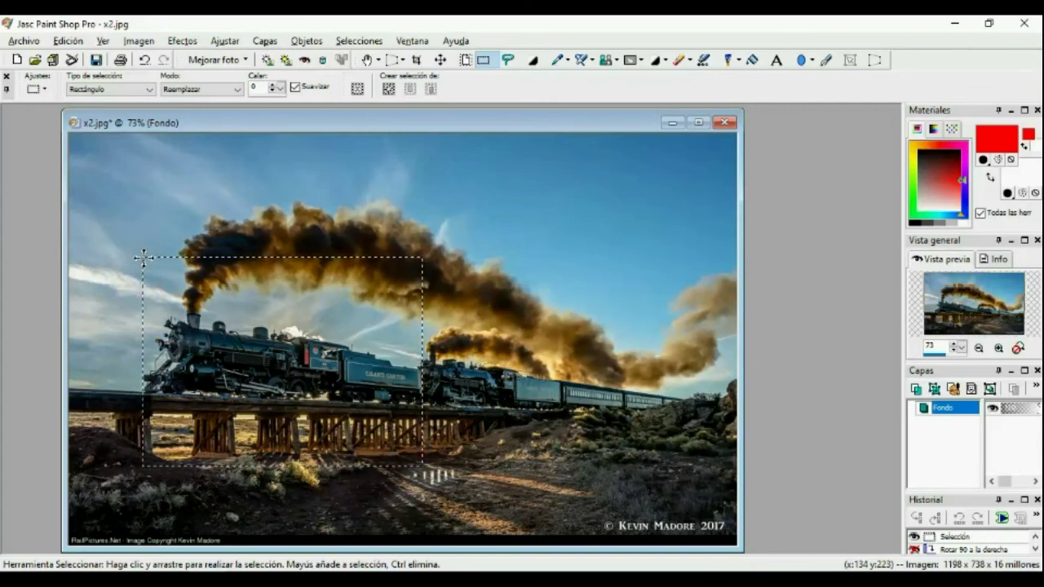
pyautogui.moveTo(236, 310); pyautogui.dragTo(235, 310)
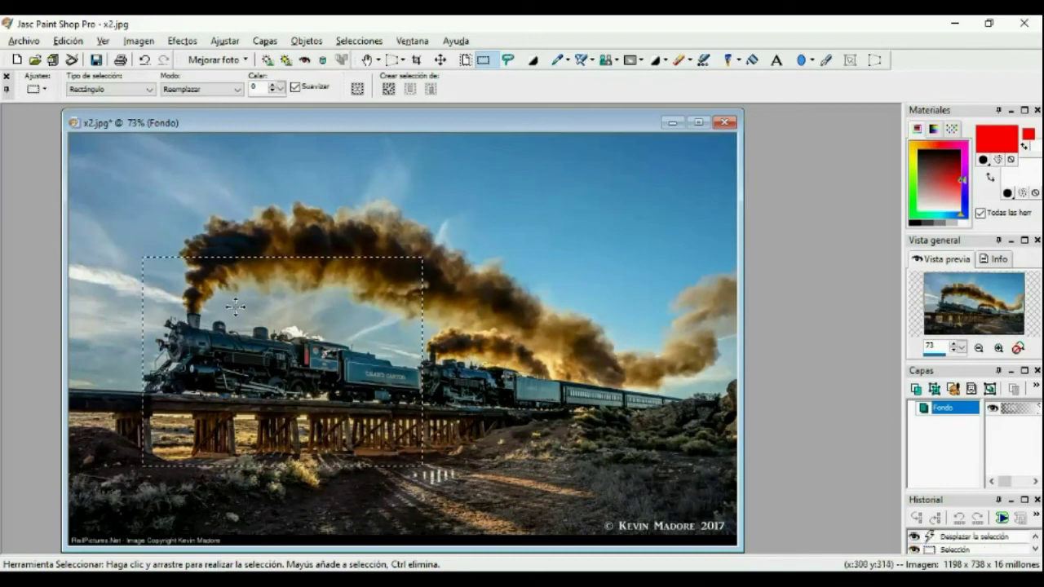
# Copy the selected locomotive area of x2.jpg to the clipboard
pyautogui.click(71, 41)
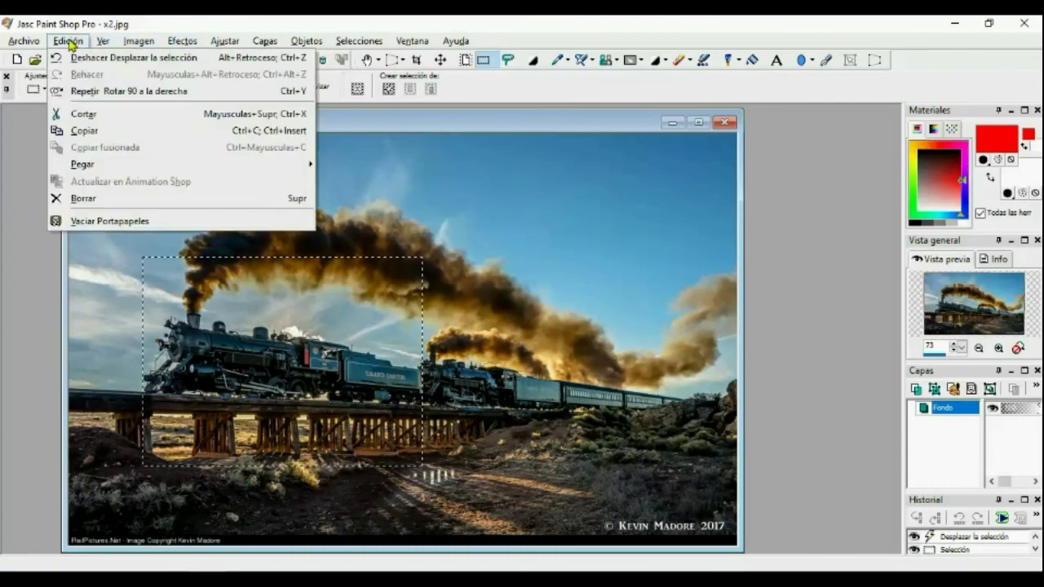
pyautogui.click(117, 133)
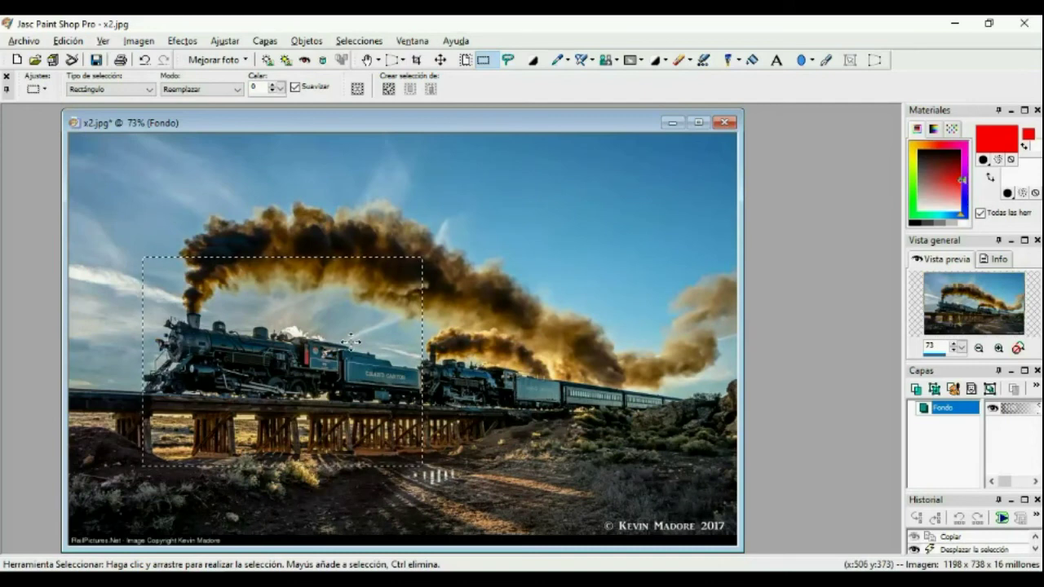
pyautogui.hotkey('ctrl', 'c')
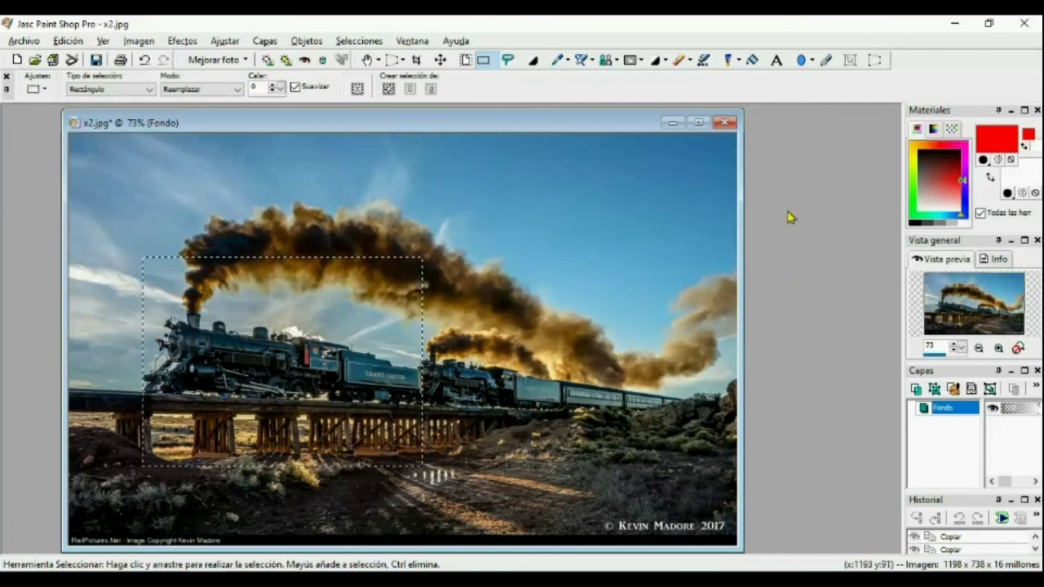
# Paste the copy as a new image, then minimise x2.jpg and move the new image's window to the middle of the workspace
pyautogui.click(119, 42)
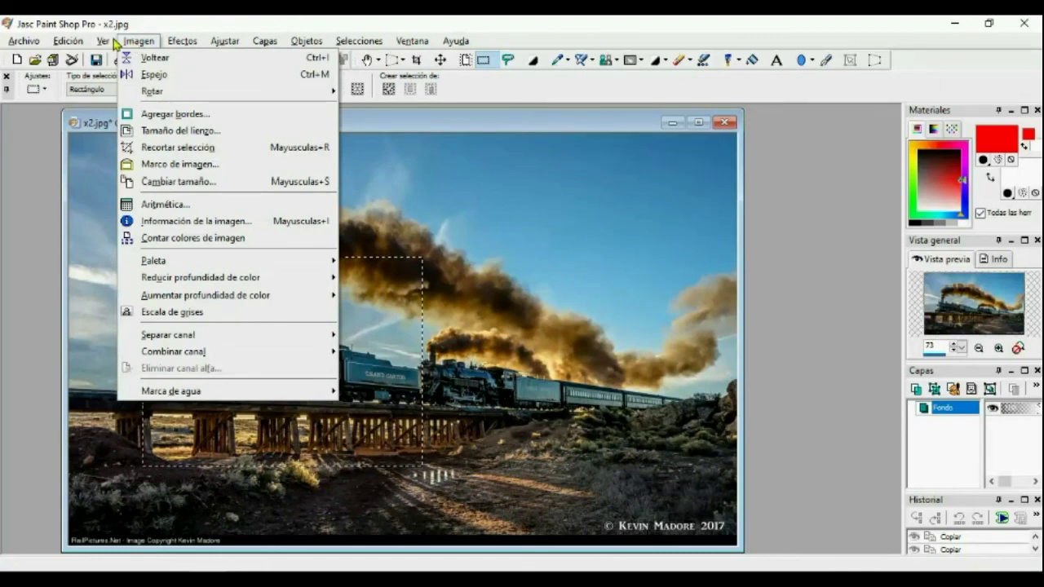
pyautogui.moveTo(72, 41)
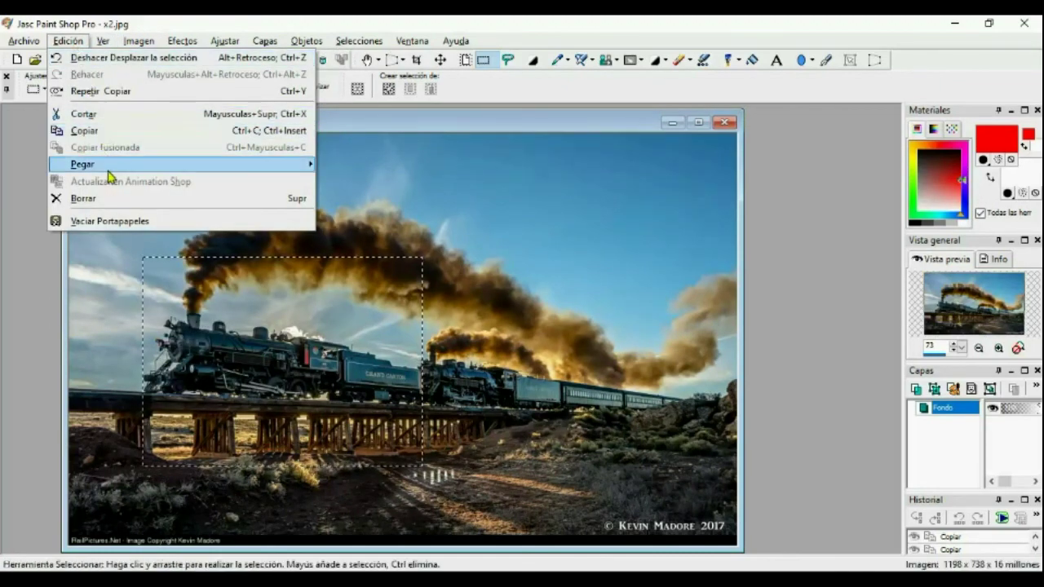
pyautogui.moveTo(109, 175)
pyautogui.click(414, 169)
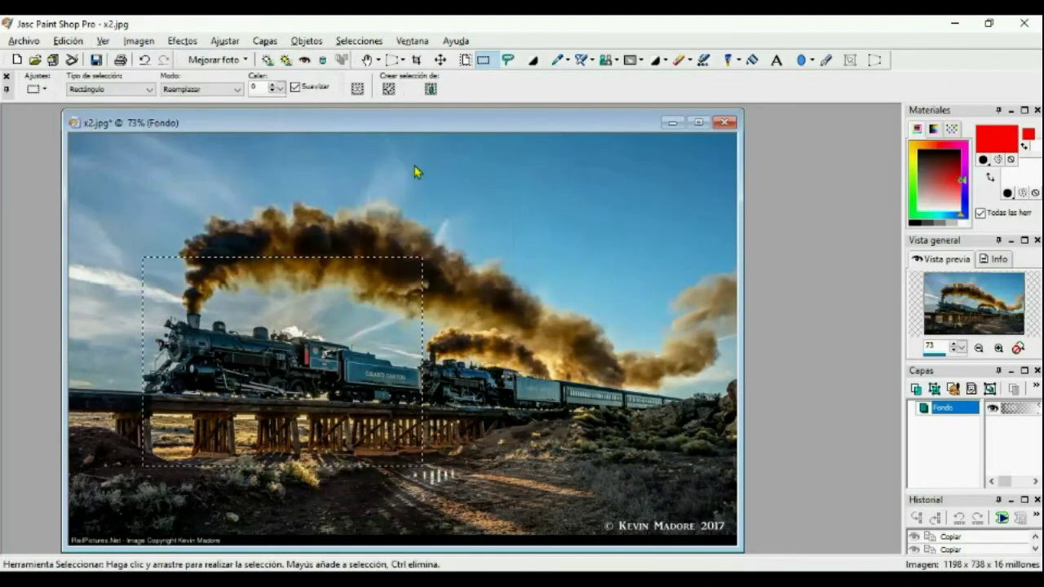
pyautogui.click(672, 122)
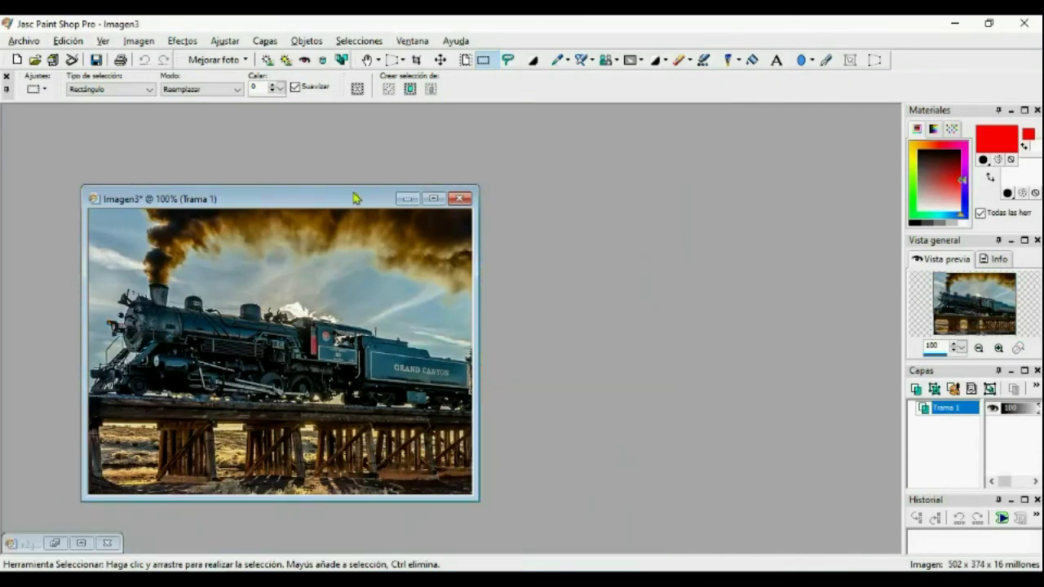
pyautogui.moveTo(345, 199); pyautogui.dragTo(516, 139)
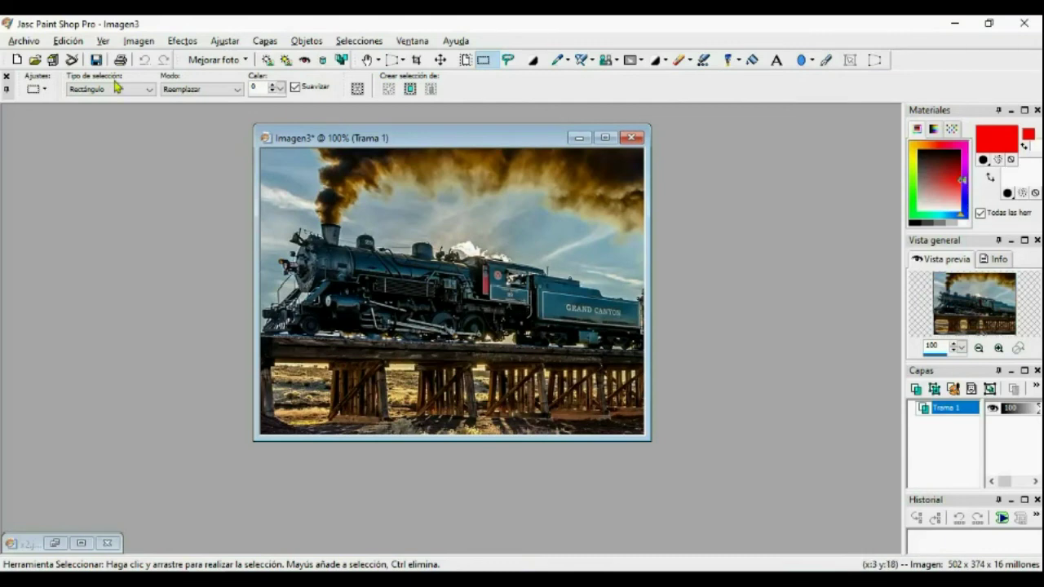
pyautogui.click(141, 42)
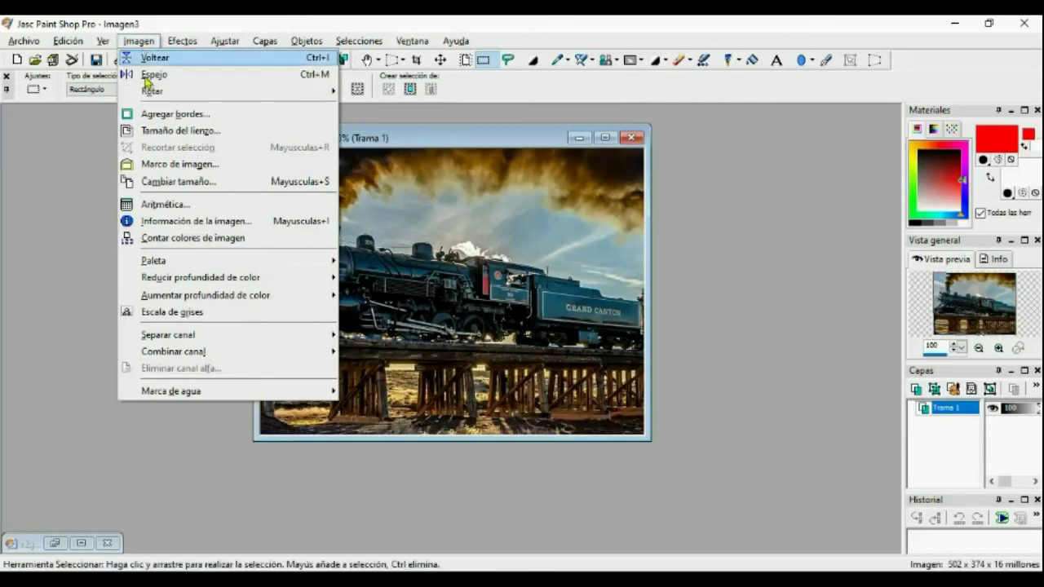
pyautogui.click(168, 182)
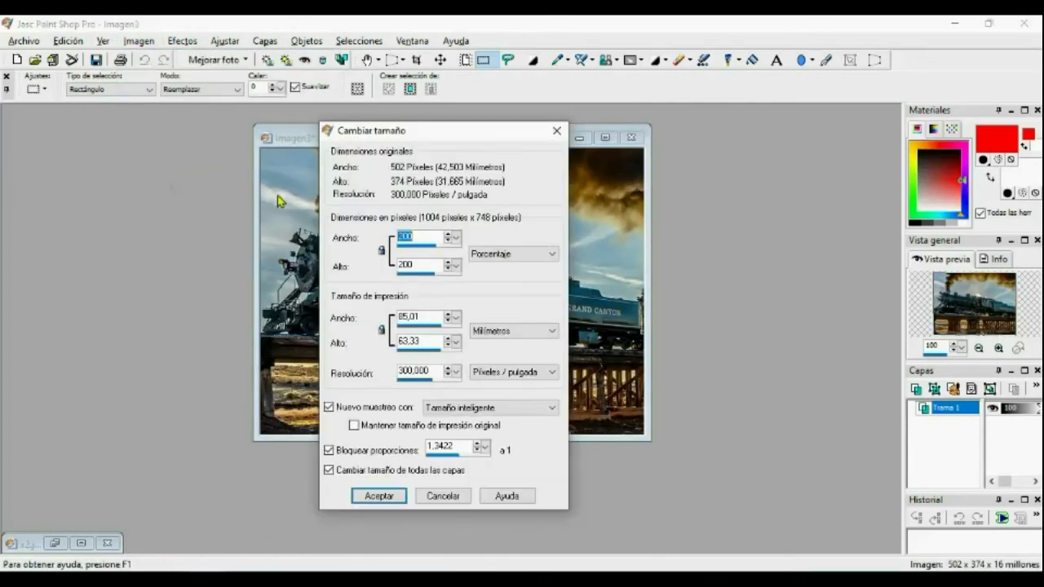
pyautogui.click(552, 256)
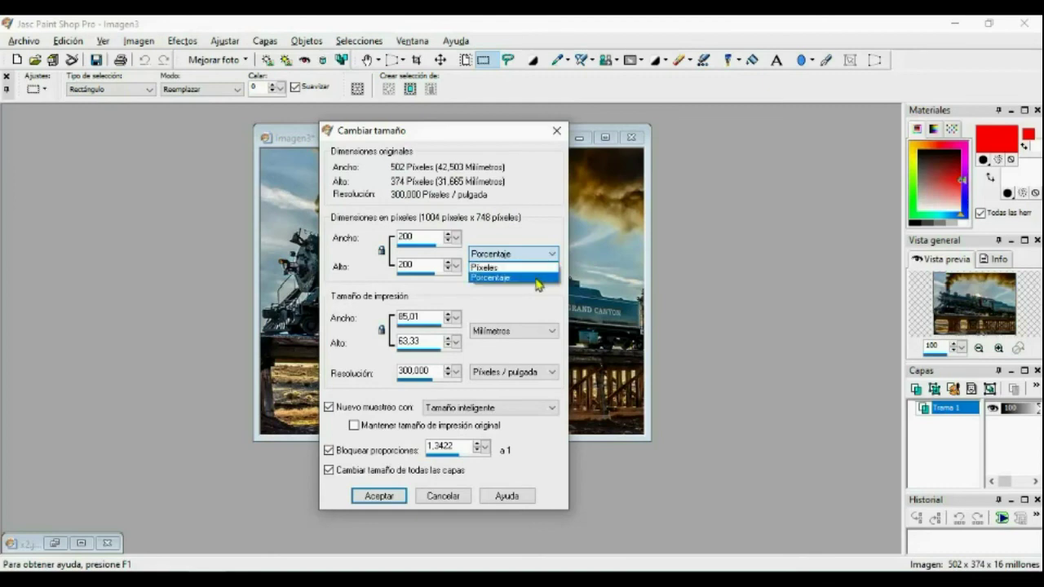
pyautogui.click(536, 279)
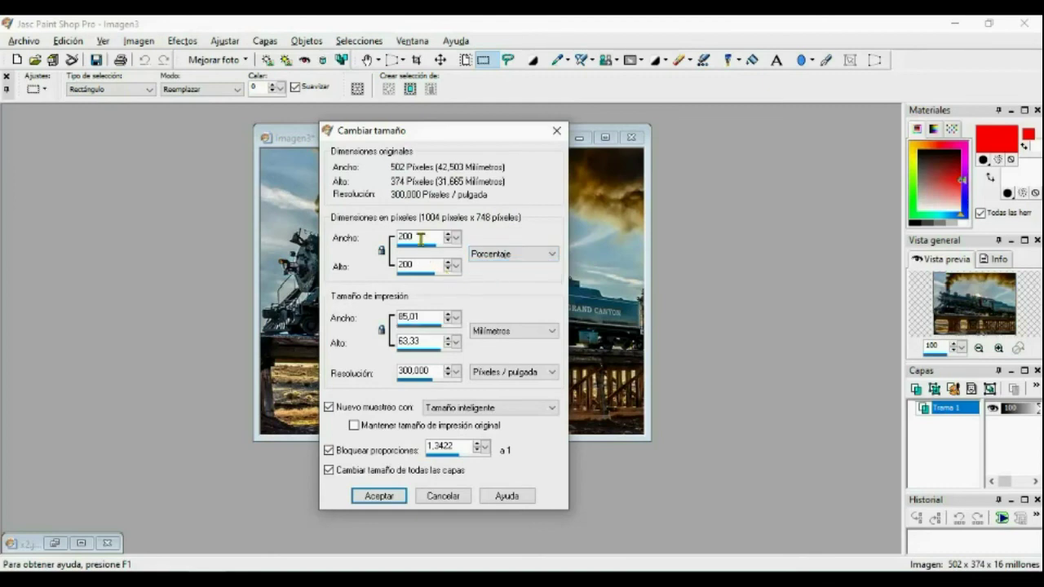
pyautogui.moveTo(418, 238); pyautogui.dragTo(376, 235)
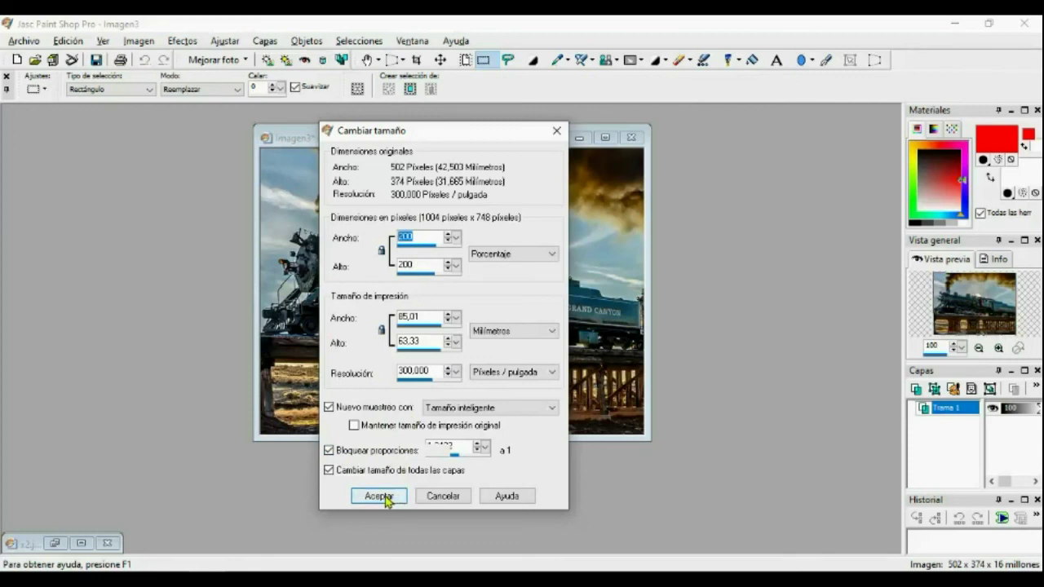
pyautogui.moveTo(427, 138); pyautogui.dragTo(525, 139)
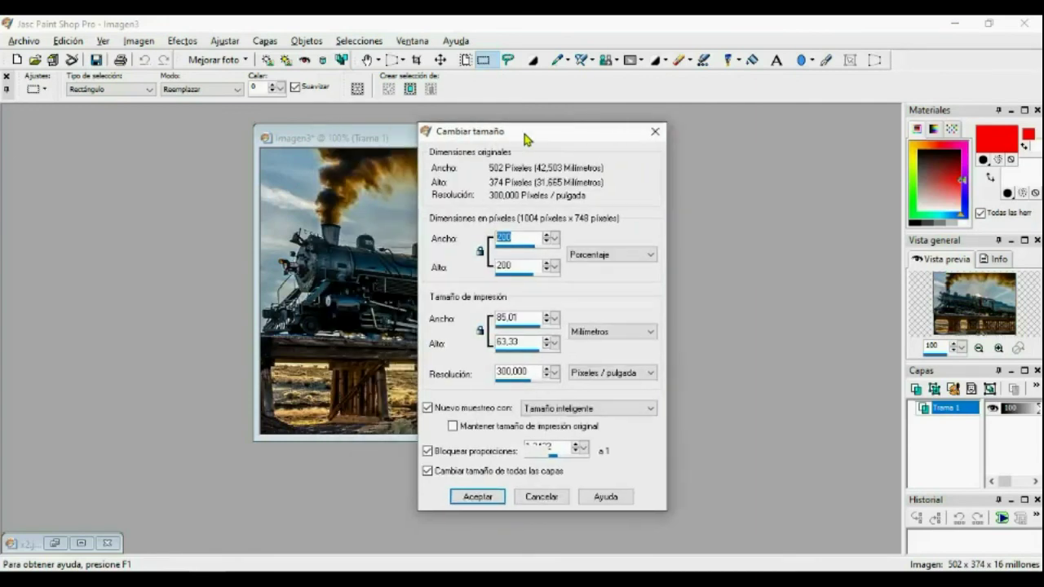
pyautogui.click(541, 495)
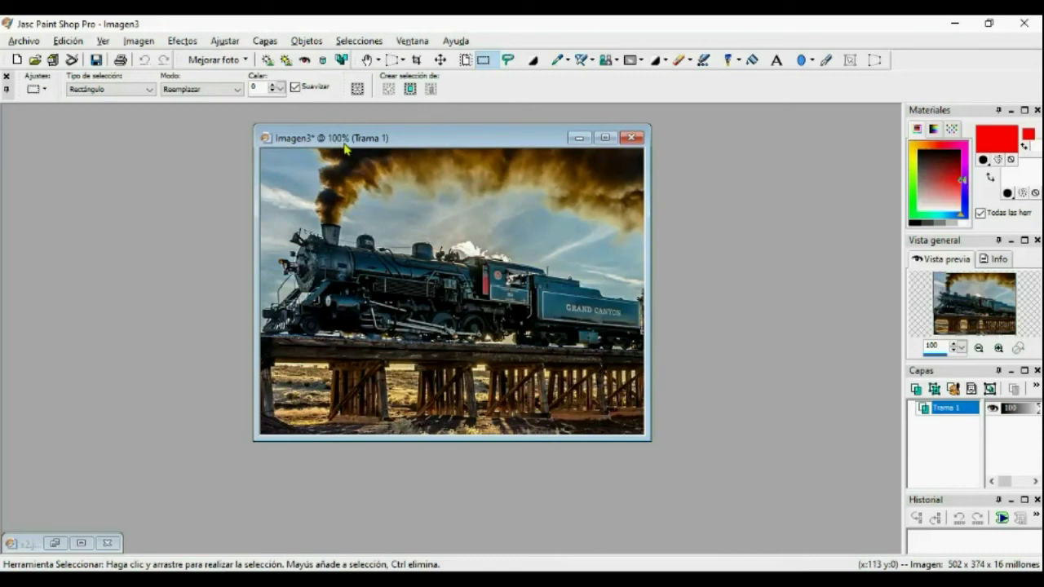
# Resize the pasted locomotive image to 200 percent with locked proportions
pyautogui.click(138, 40)
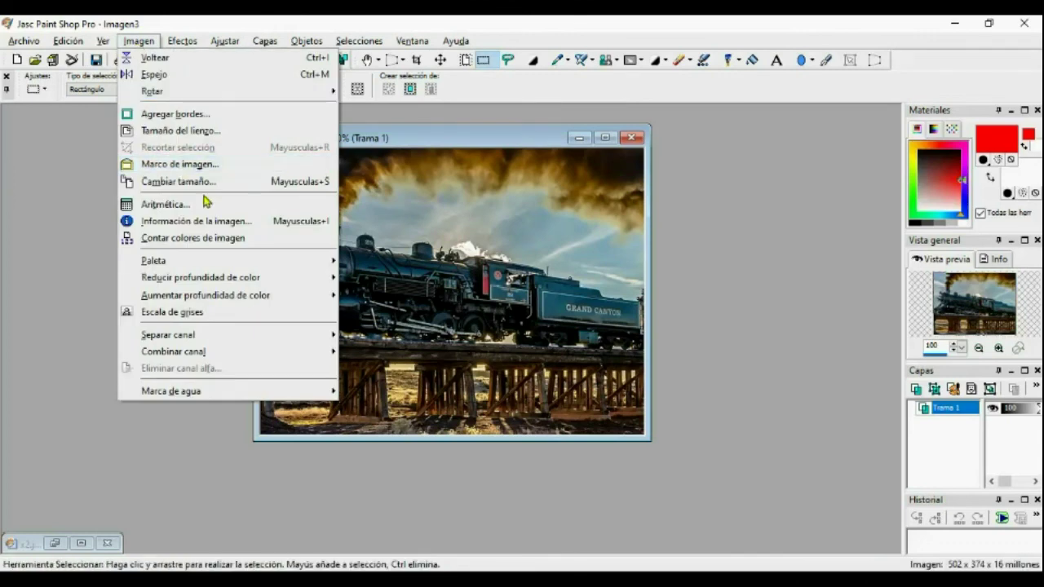
pyautogui.click(209, 189)
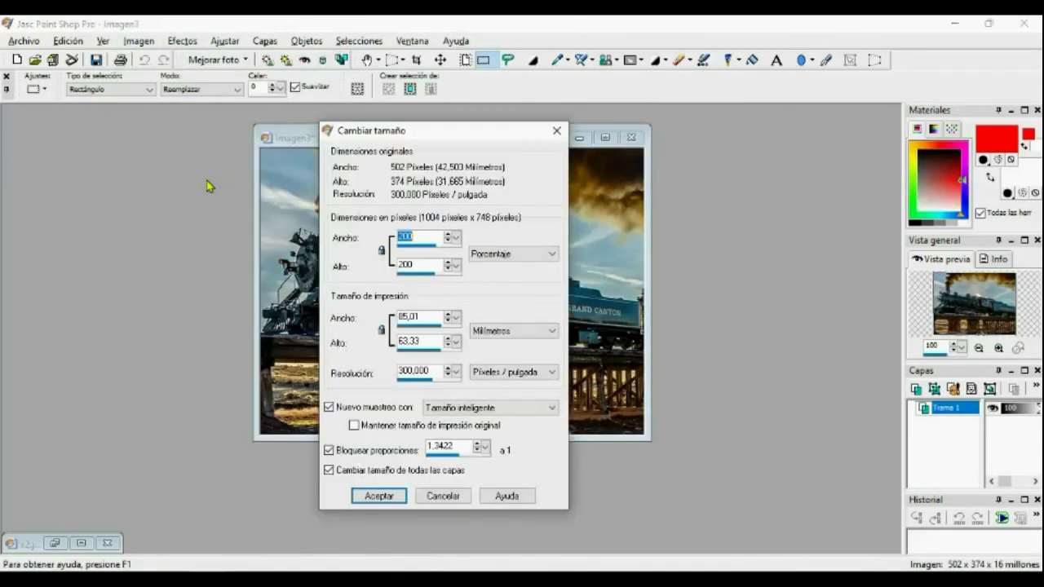
pyautogui.click(424, 242)
pyautogui.click(380, 495)
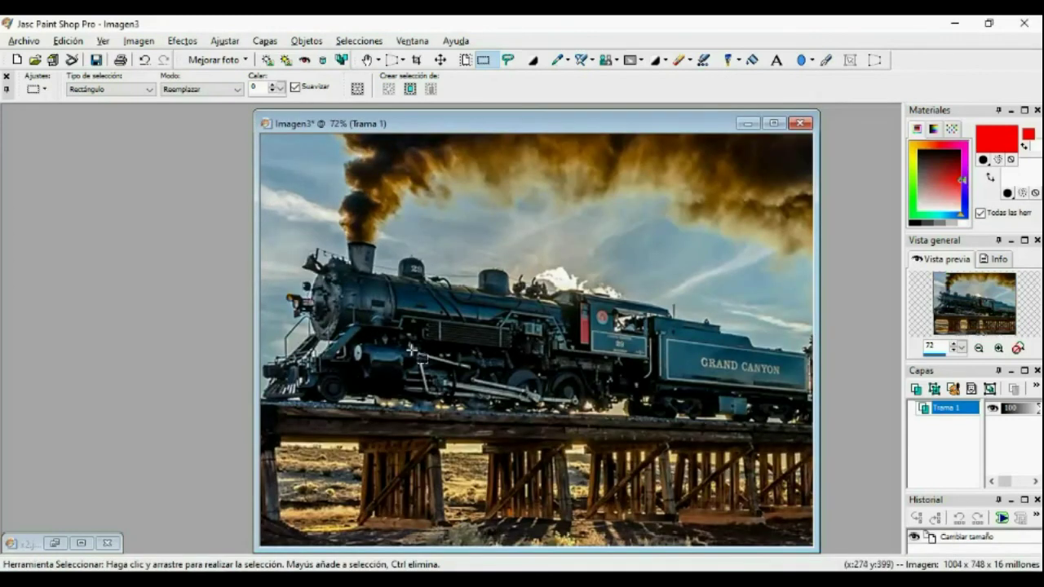
pyautogui.scroll(-3, 362, 164)
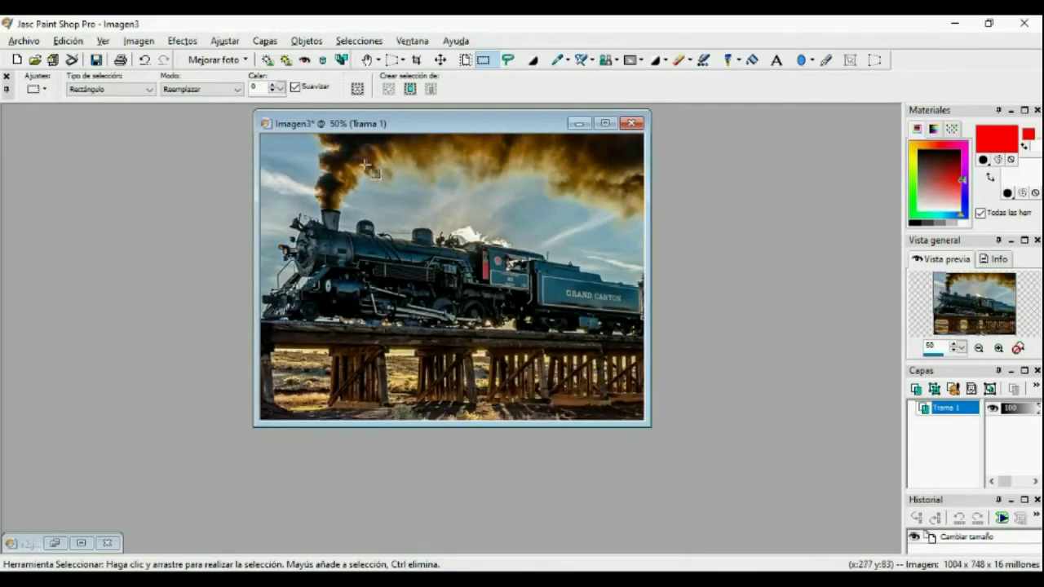
pyautogui.scroll(3, 362, 164)
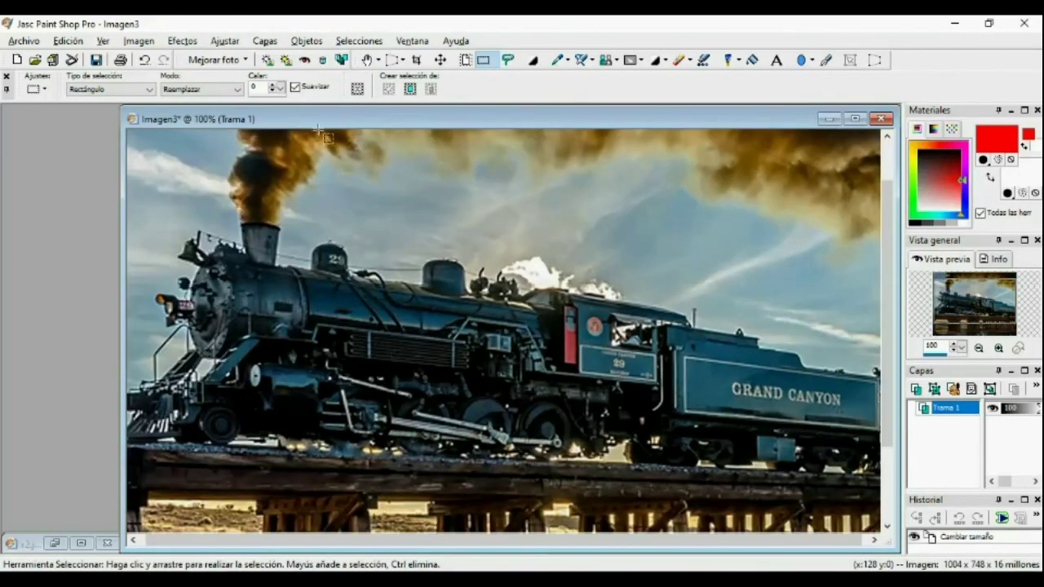
# Move the resized image's window nearer the workspace's edge and set the background material colour to red (255, 0, 0)
pyautogui.moveTo(650, 121); pyautogui.dragTo(544, 112)
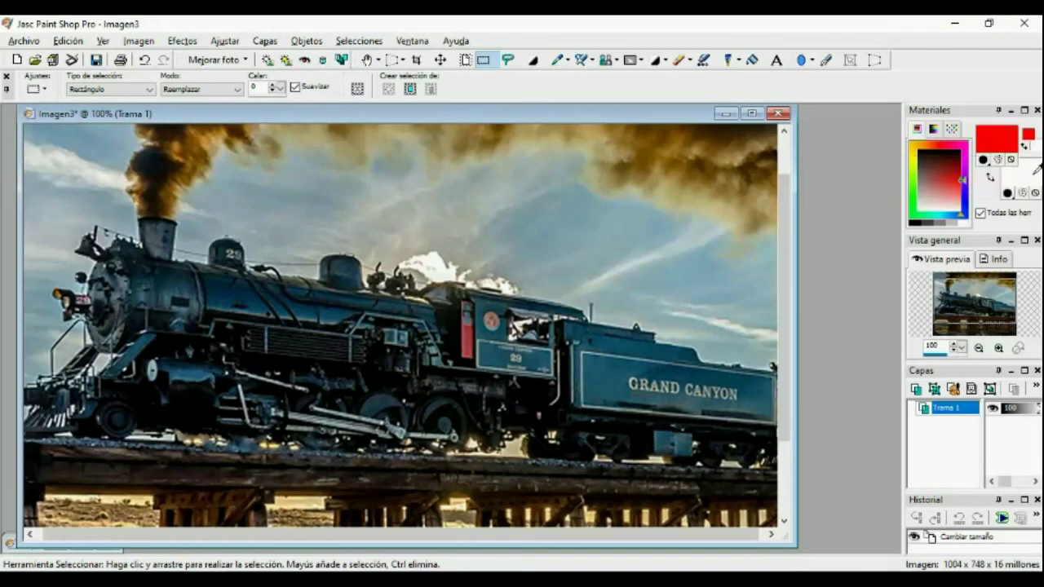
pyautogui.click(1037, 167)
pyautogui.click(445, 295)
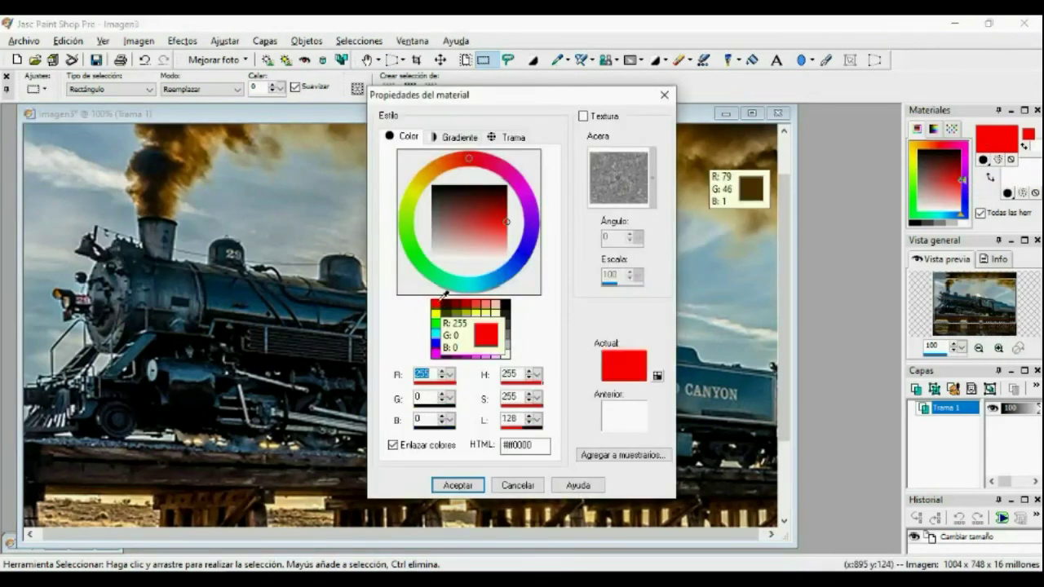
pyautogui.click(465, 486)
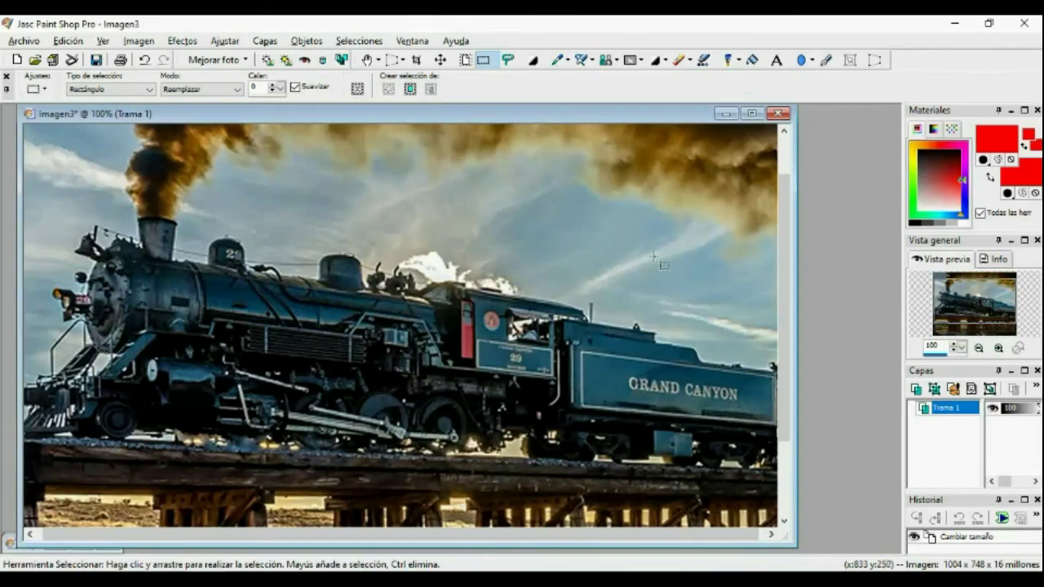
# Add the red text "maquinista" in the sky above the locomotive's cab
pyautogui.click(777, 62)
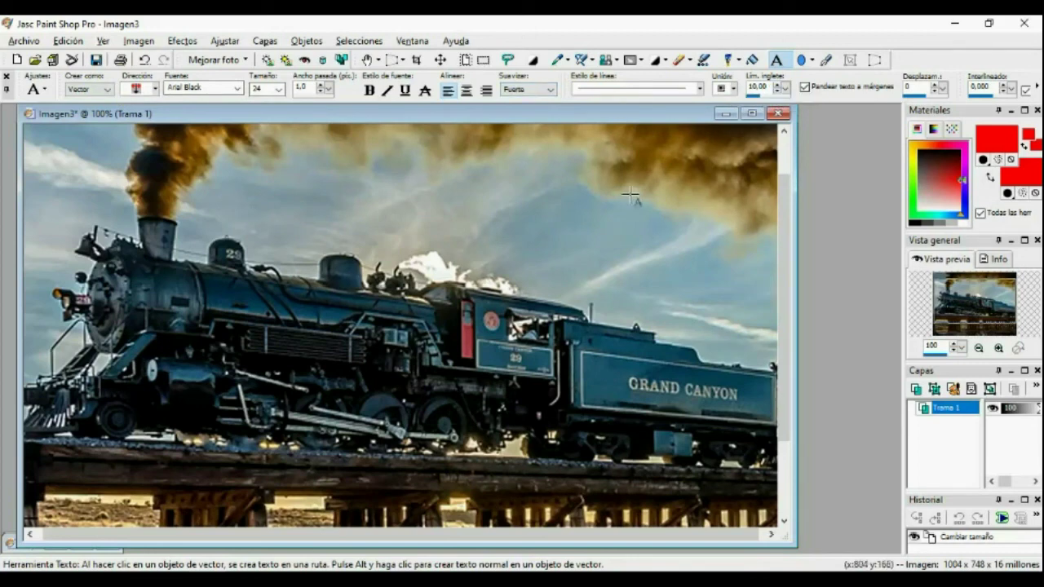
pyautogui.click(554, 213)
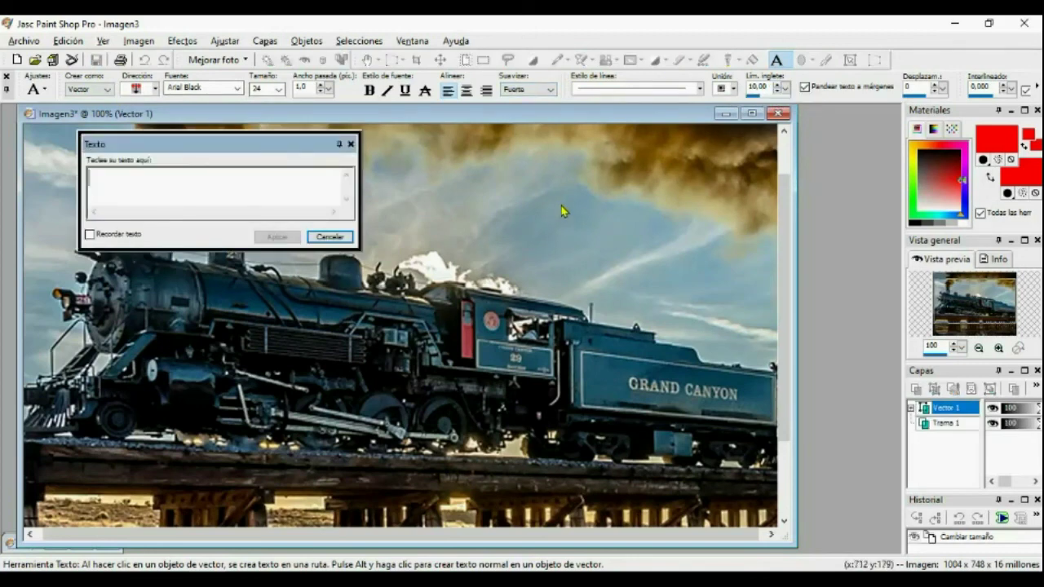
pyautogui.write('maq')
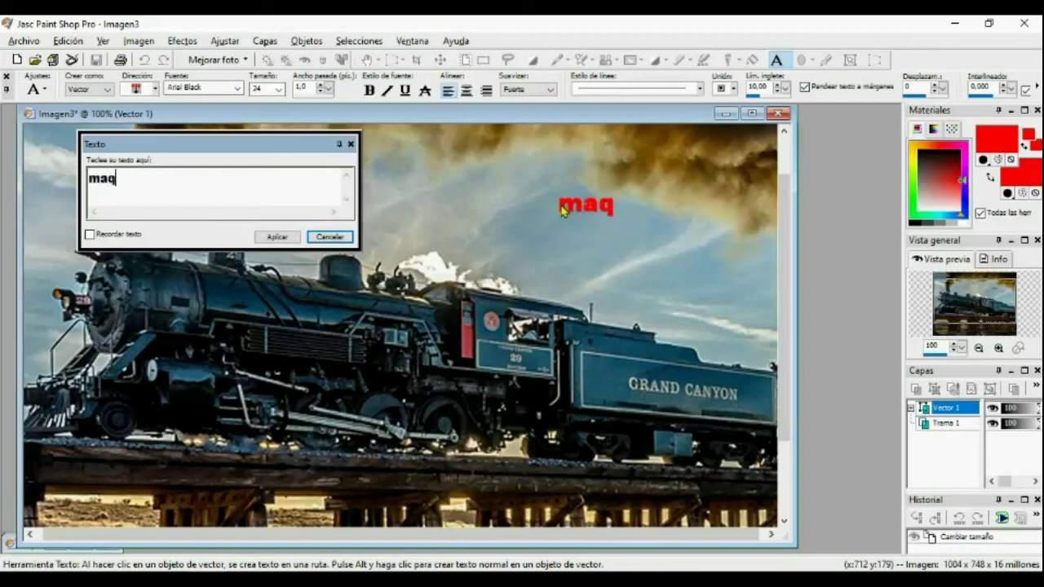
pyautogui.write('uinista')
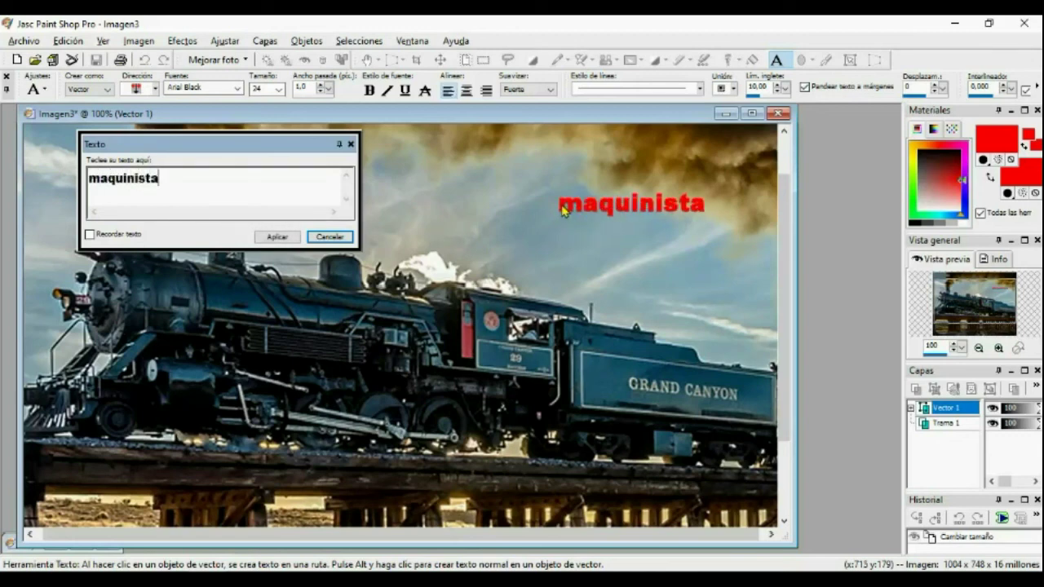
pyautogui.click(277, 236)
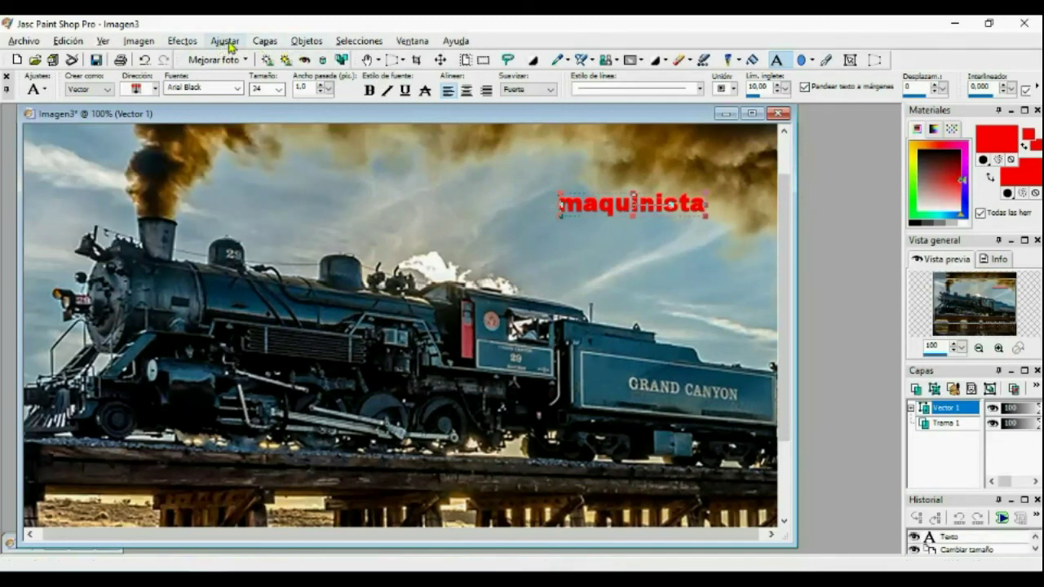
# Merge the text layer and the locomotive photo into a single layer
pyautogui.click(264, 40)
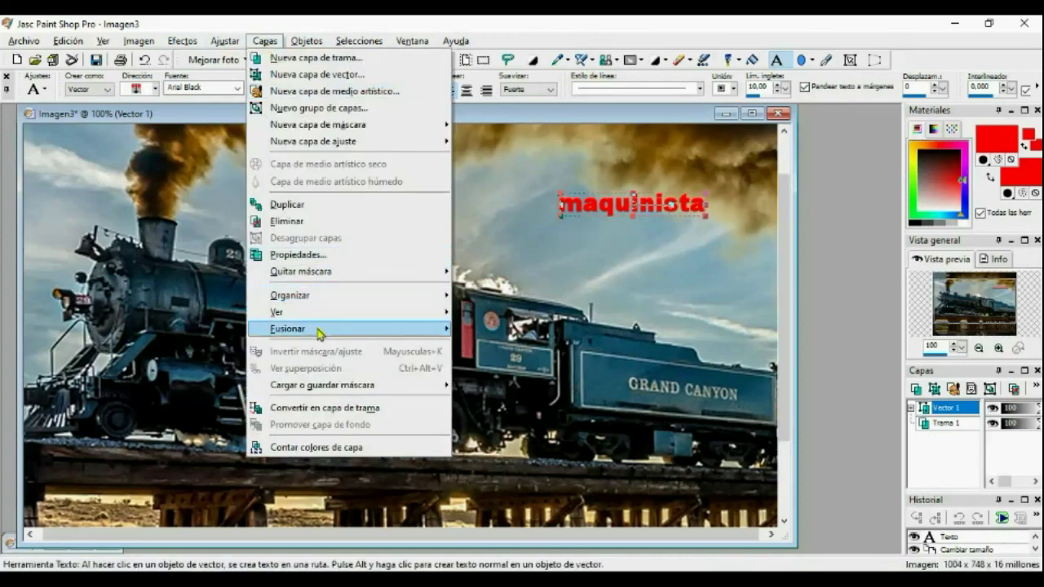
pyautogui.moveTo(325, 333)
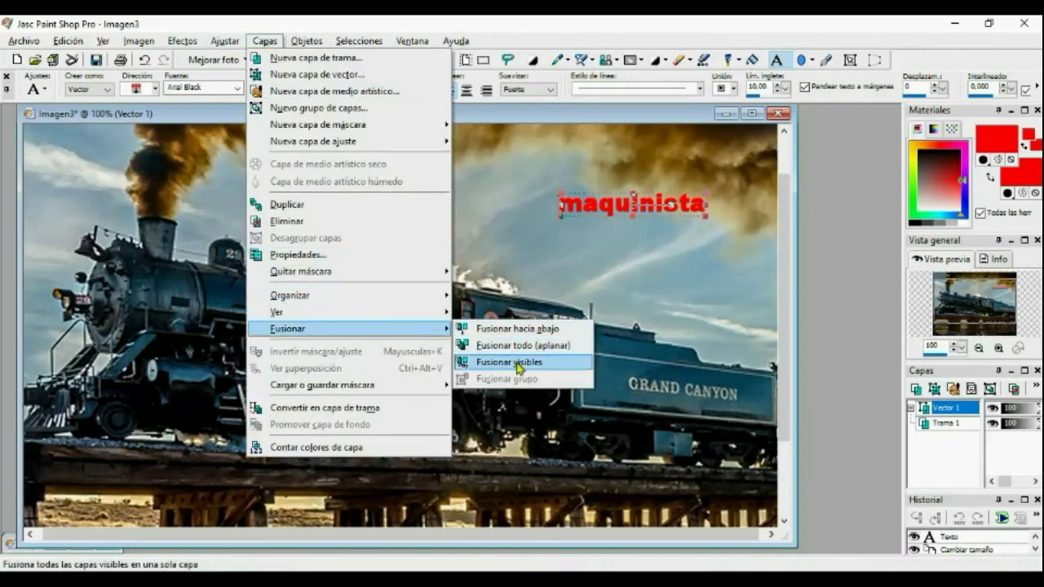
pyautogui.click(500, 235)
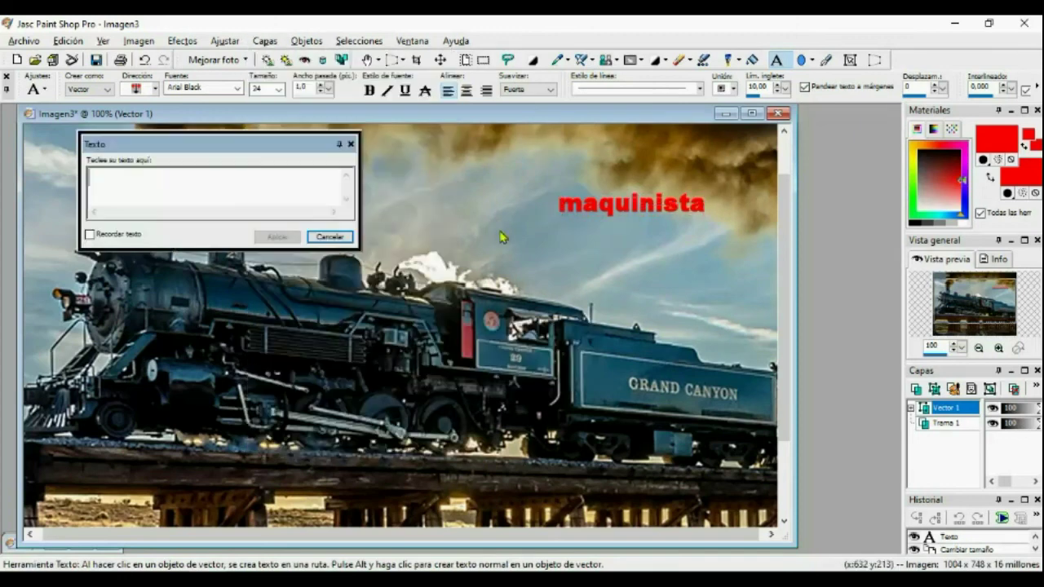
pyautogui.click(351, 144)
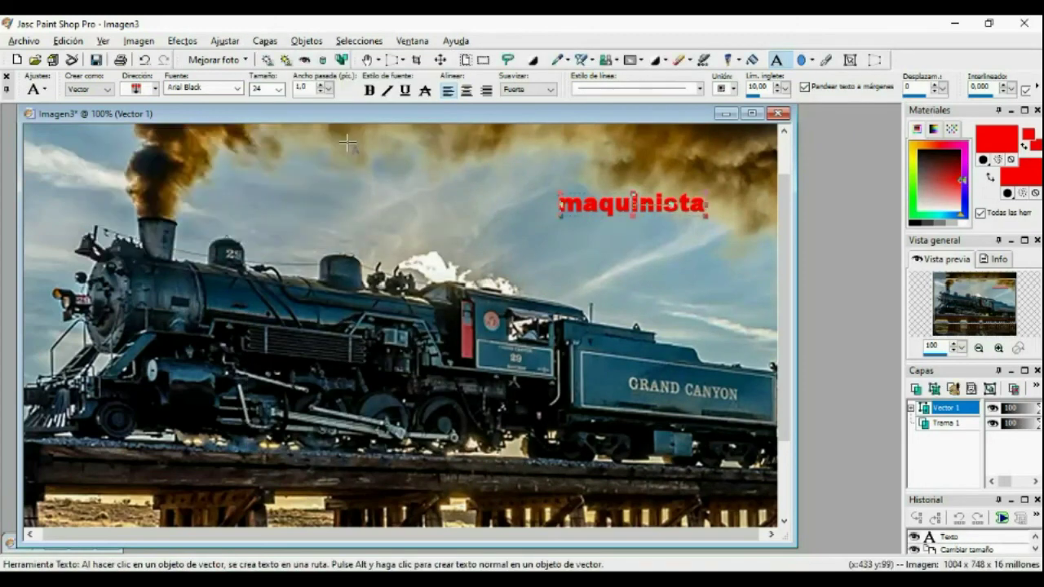
pyautogui.click(342, 61)
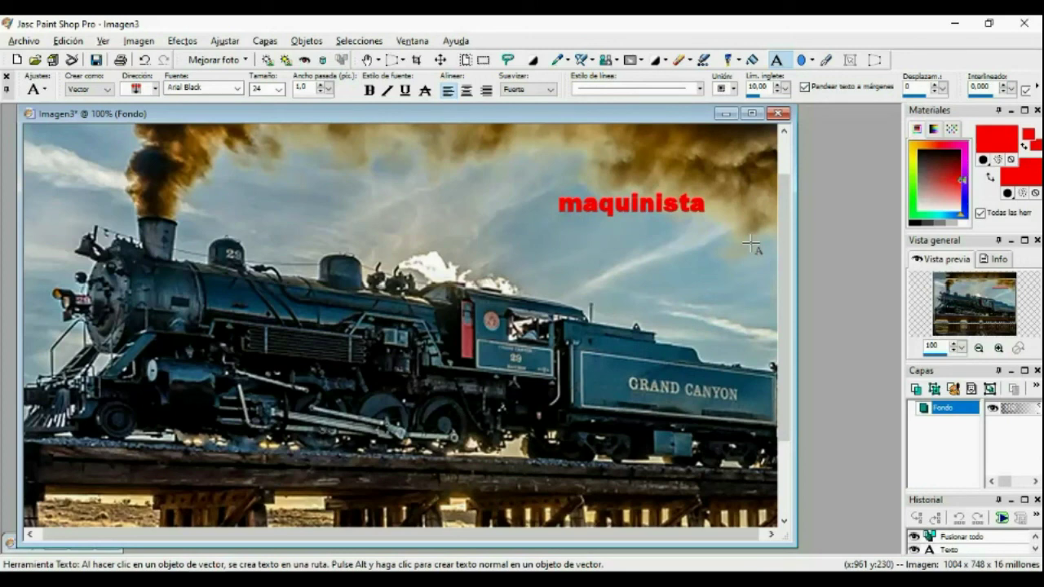
# Draw a red arrow with a 5.00 wide line from below the "maquinista" label to the cab window
pyautogui.click(827, 61)
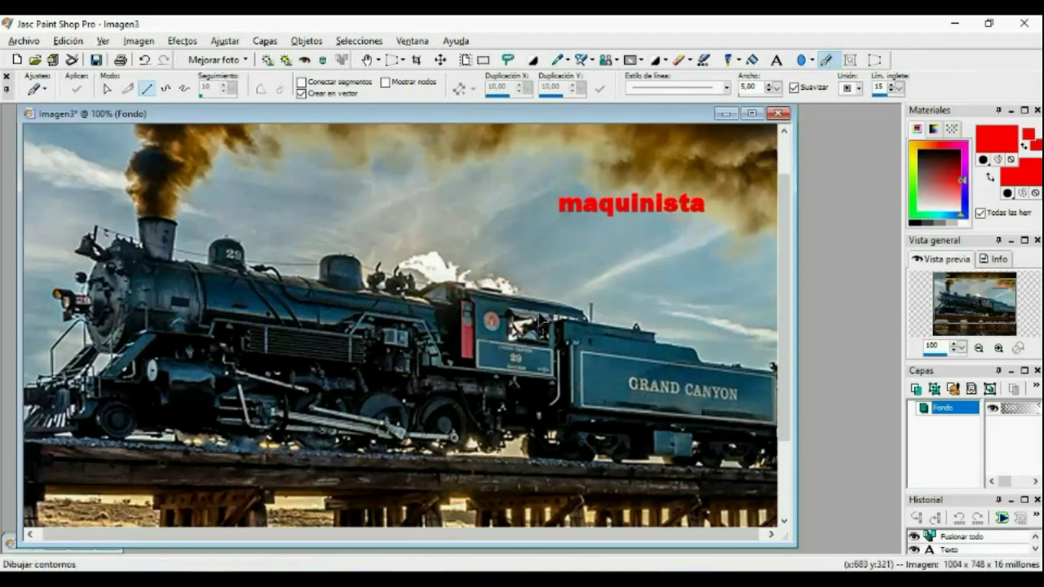
pyautogui.moveTo(532, 313); pyautogui.dragTo(618, 216)
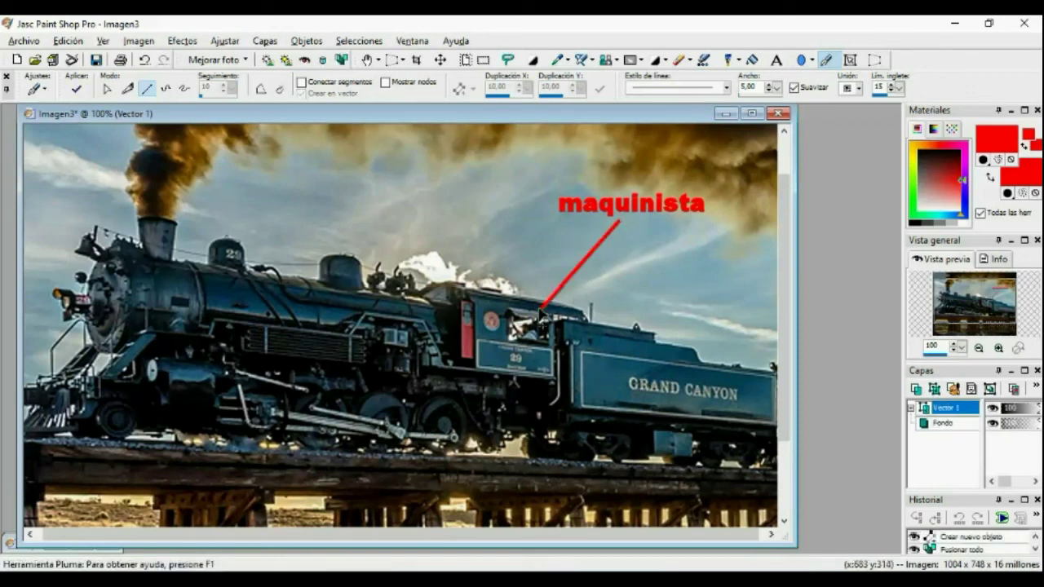
pyautogui.moveTo(543, 315)
pyautogui.mouseDown()
pyautogui.moveTo(558, 326)
pyautogui.moveTo(561, 300)
pyautogui.moveTo(546, 304)
pyautogui.moveTo(559, 308)
pyautogui.mouseUp()
pyautogui.scroll(-1, 644, 294)
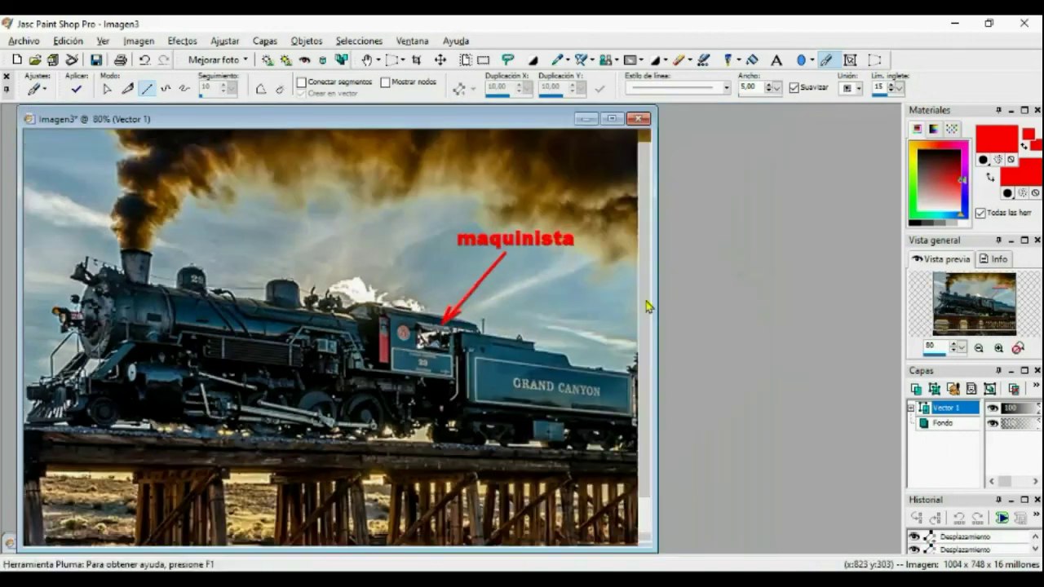
pyautogui.scroll(-1, 590, 294)
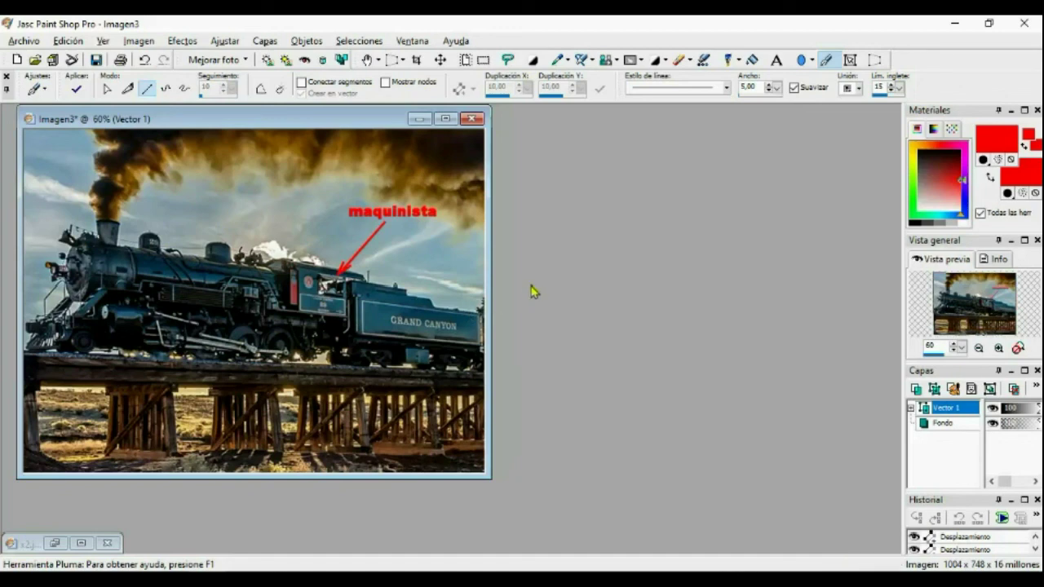
# Try to save the layered image as a JPEG named "nueva maquina.jpg" in the edit folder, declining to write a merged file
pyautogui.click(23, 41)
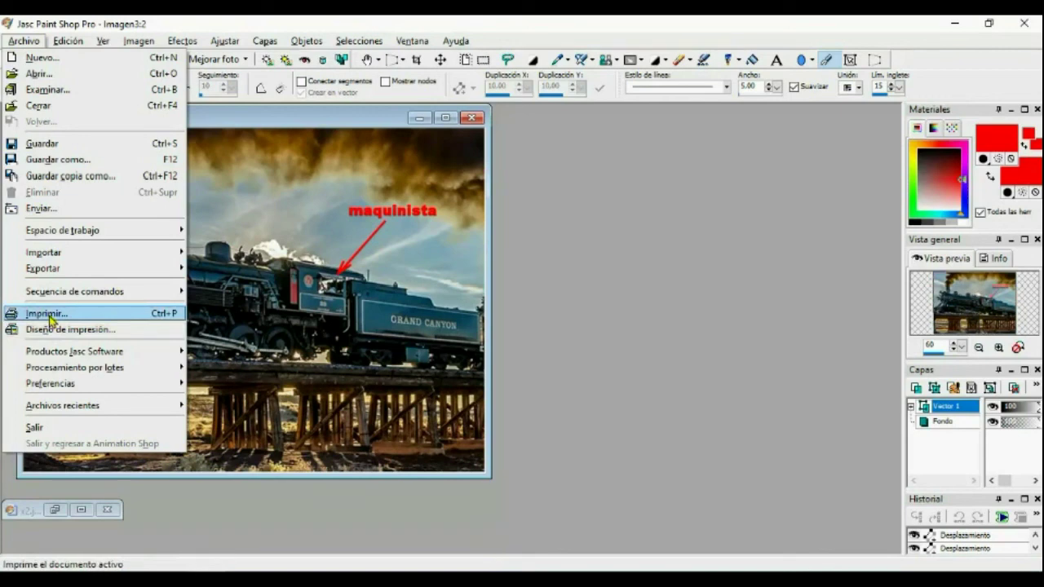
pyautogui.moveTo(42, 273)
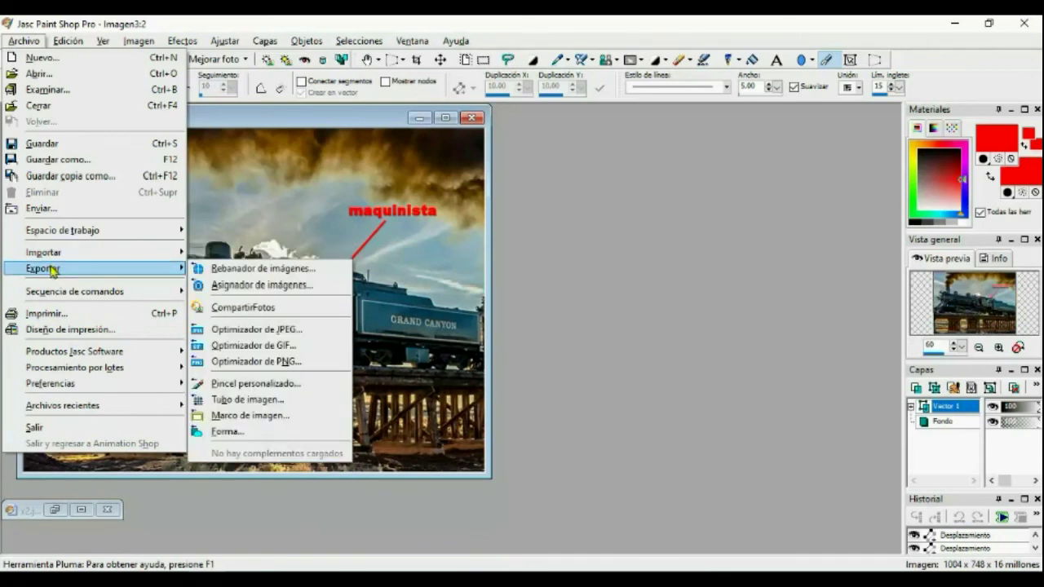
pyautogui.click(45, 160)
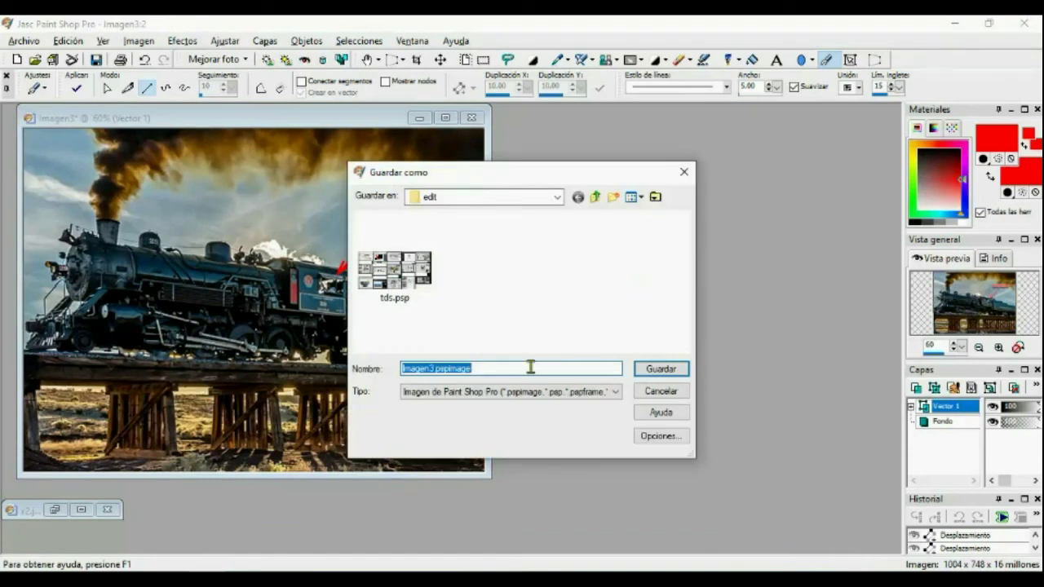
pyautogui.click(617, 392)
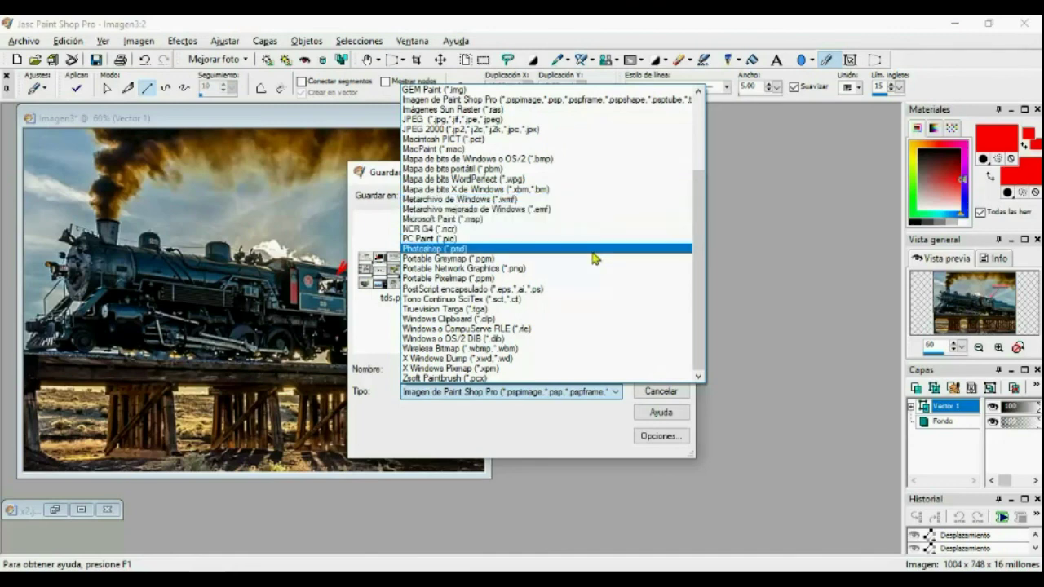
pyautogui.click(584, 125)
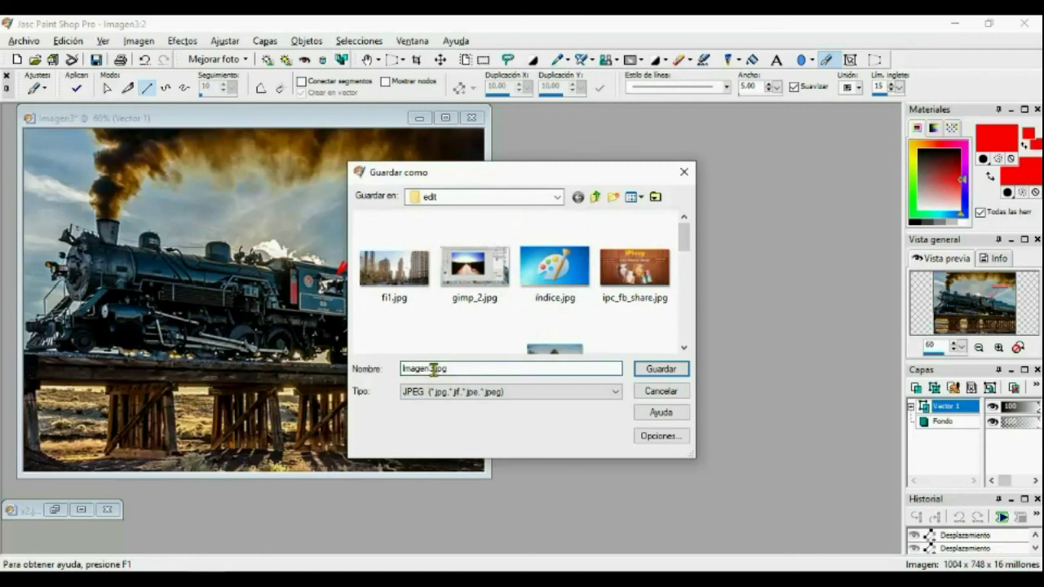
pyautogui.moveTo(429, 372); pyautogui.dragTo(371, 369)
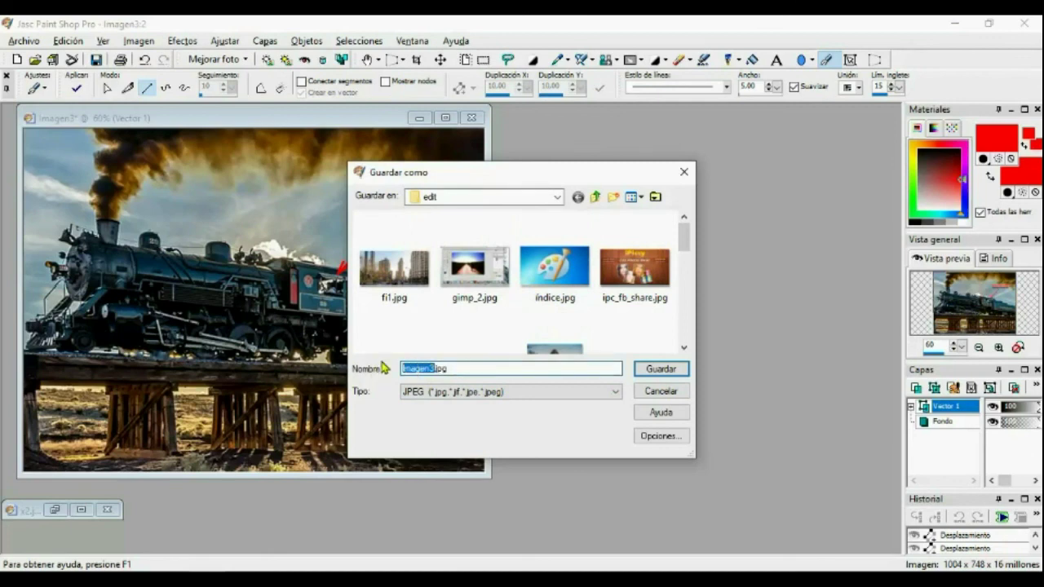
pyautogui.write('nueva maquina')
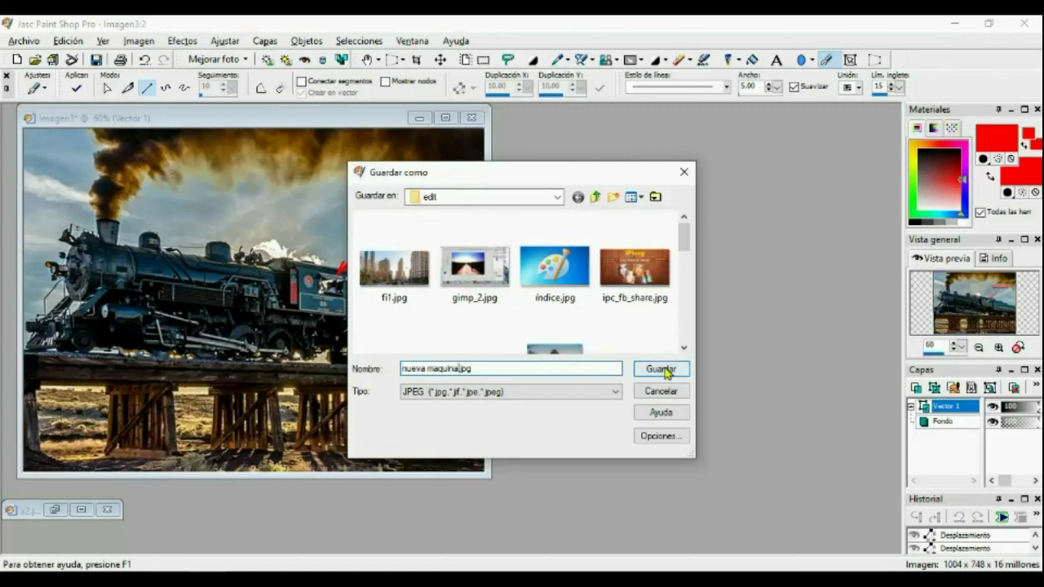
pyautogui.click(557, 197)
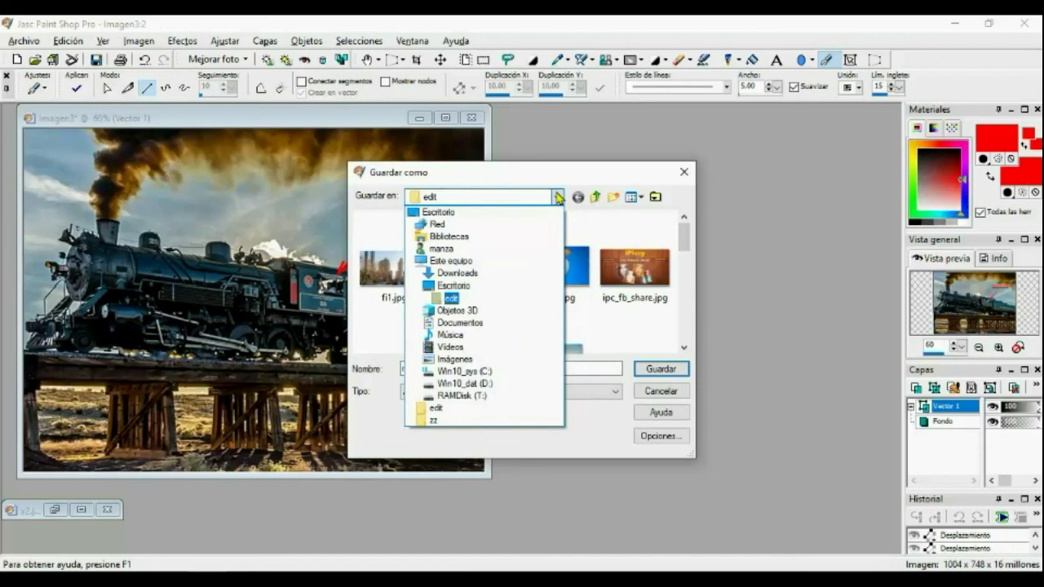
pyautogui.click(557, 198)
pyautogui.click(662, 387)
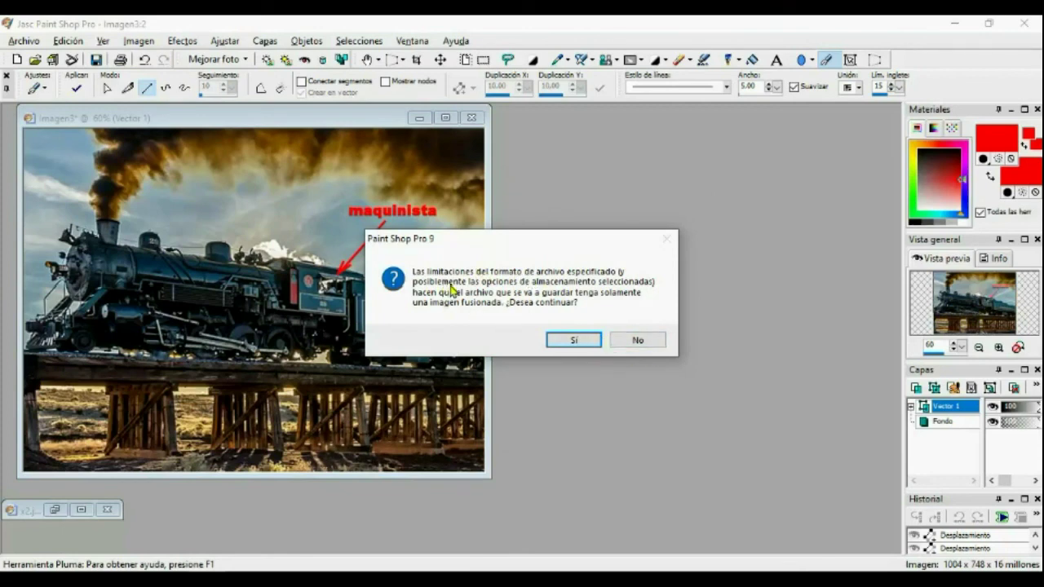
pyautogui.click(639, 340)
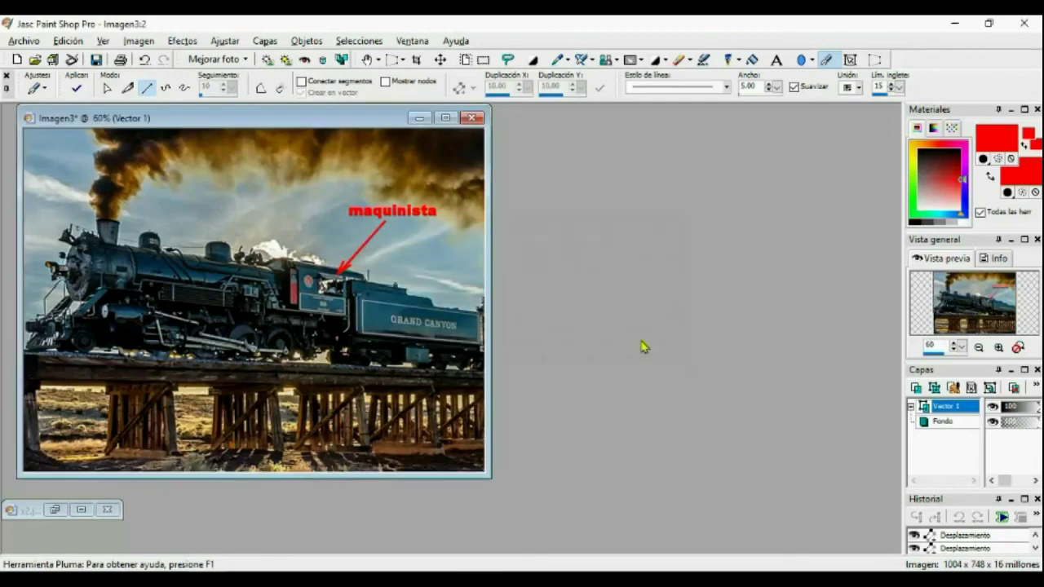
# Merge all layers and save the image as the JPEG file Imagen3.jpg in the edit folder
pyautogui.click(342, 62)
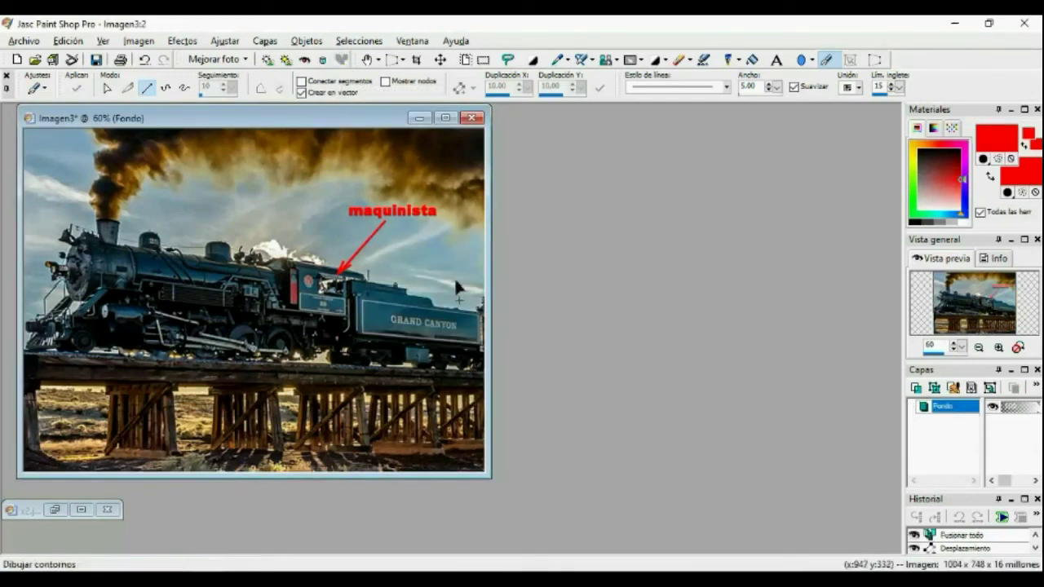
pyautogui.click(23, 42)
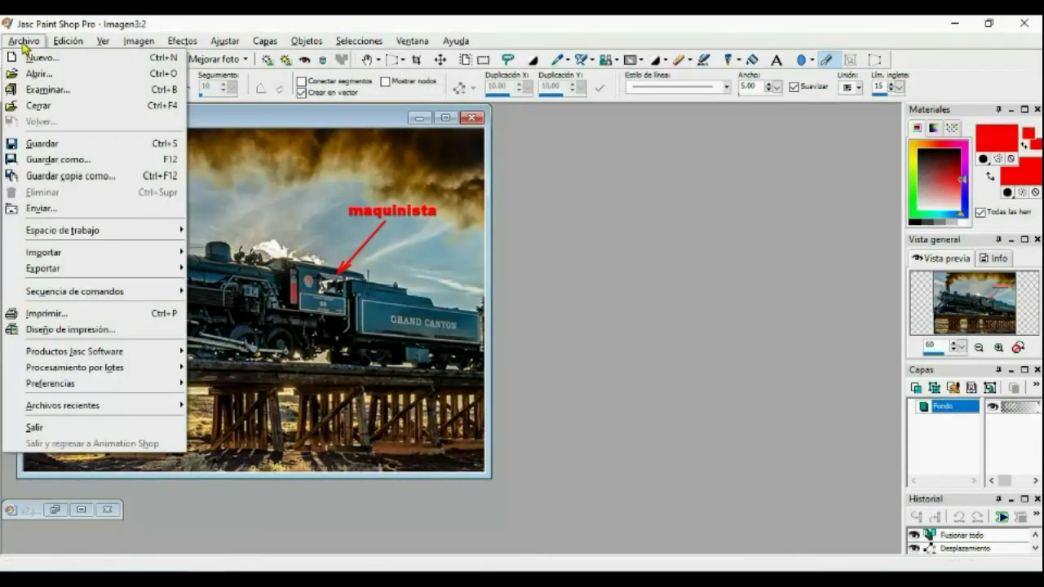
pyautogui.click(49, 161)
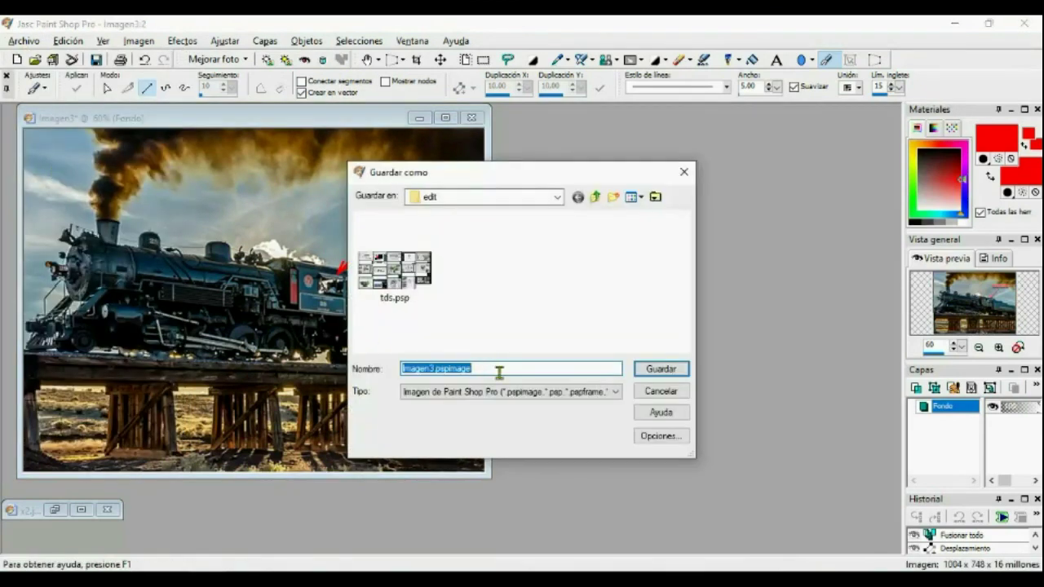
pyautogui.click(619, 392)
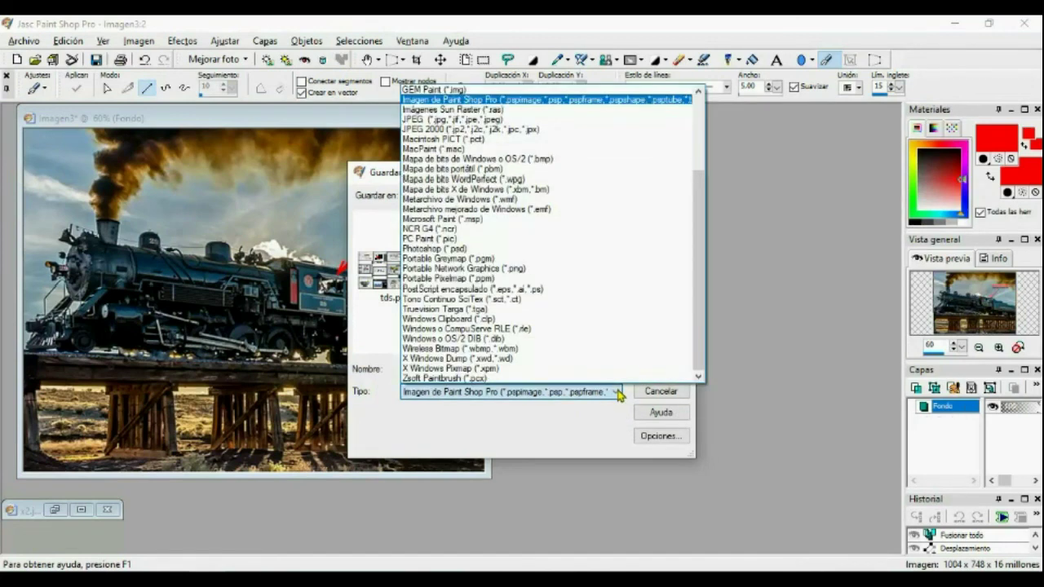
pyautogui.click(550, 124)
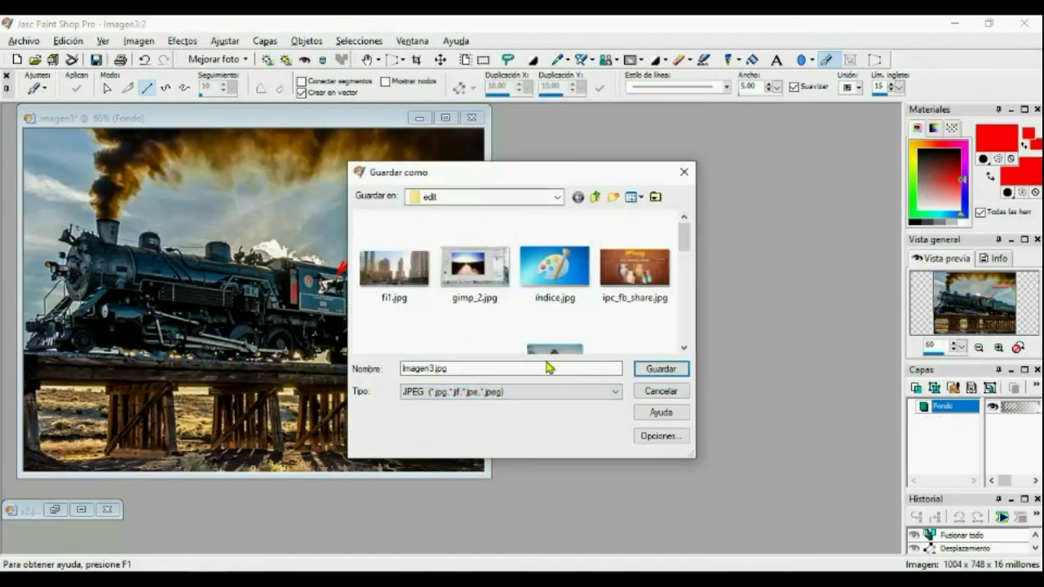
pyautogui.click(661, 369)
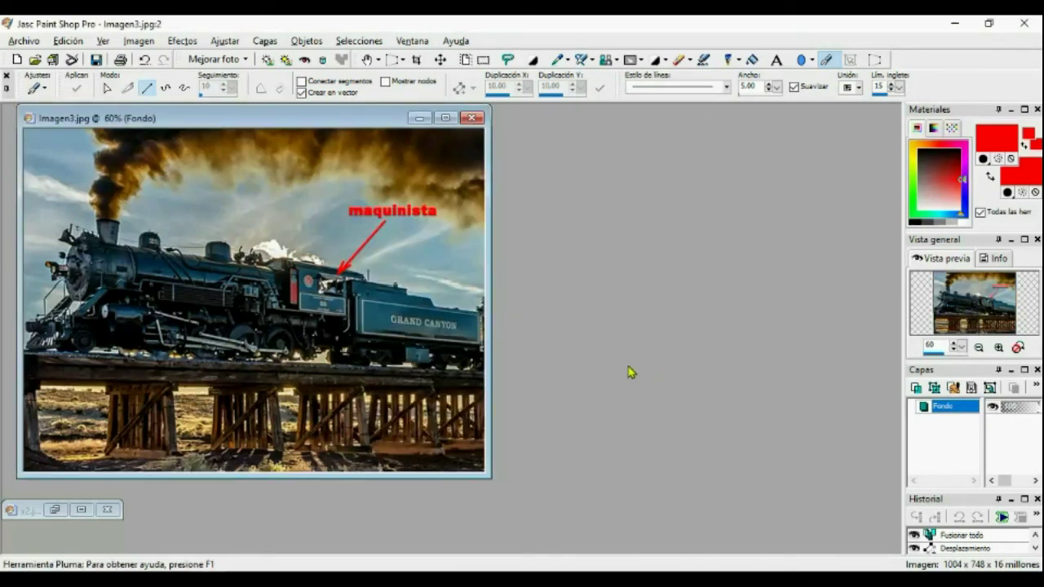
# Close the program together with all its open images, answering the closing prompts
pyautogui.click(1023, 24)
pyautogui.click(499, 371)
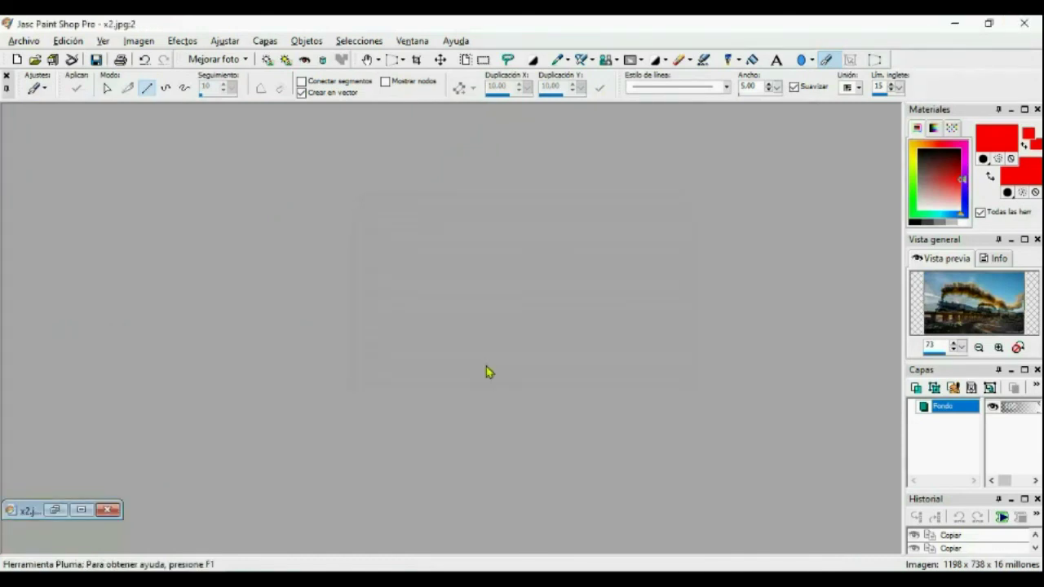
pyautogui.click(641, 345)
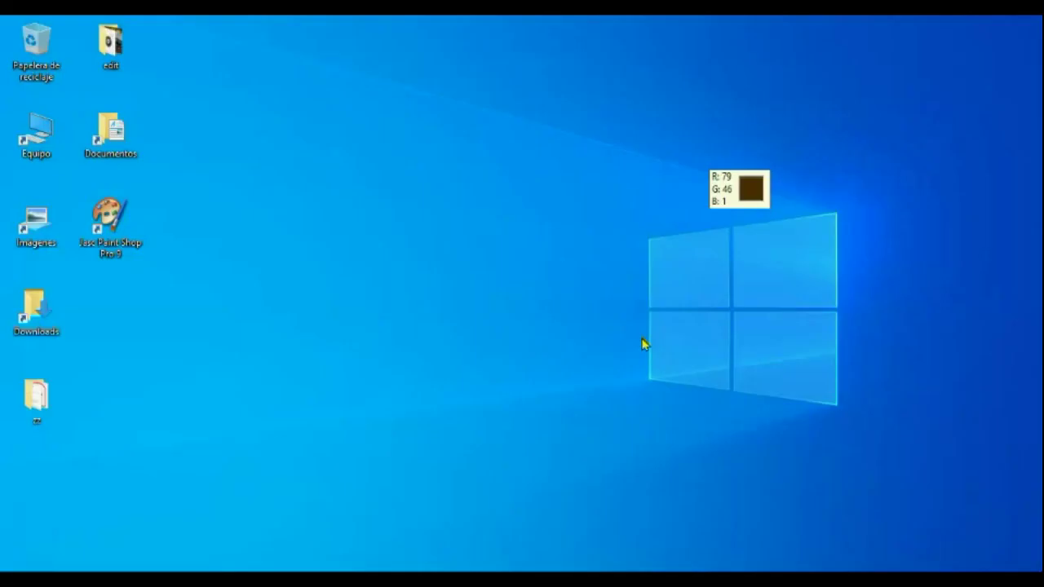